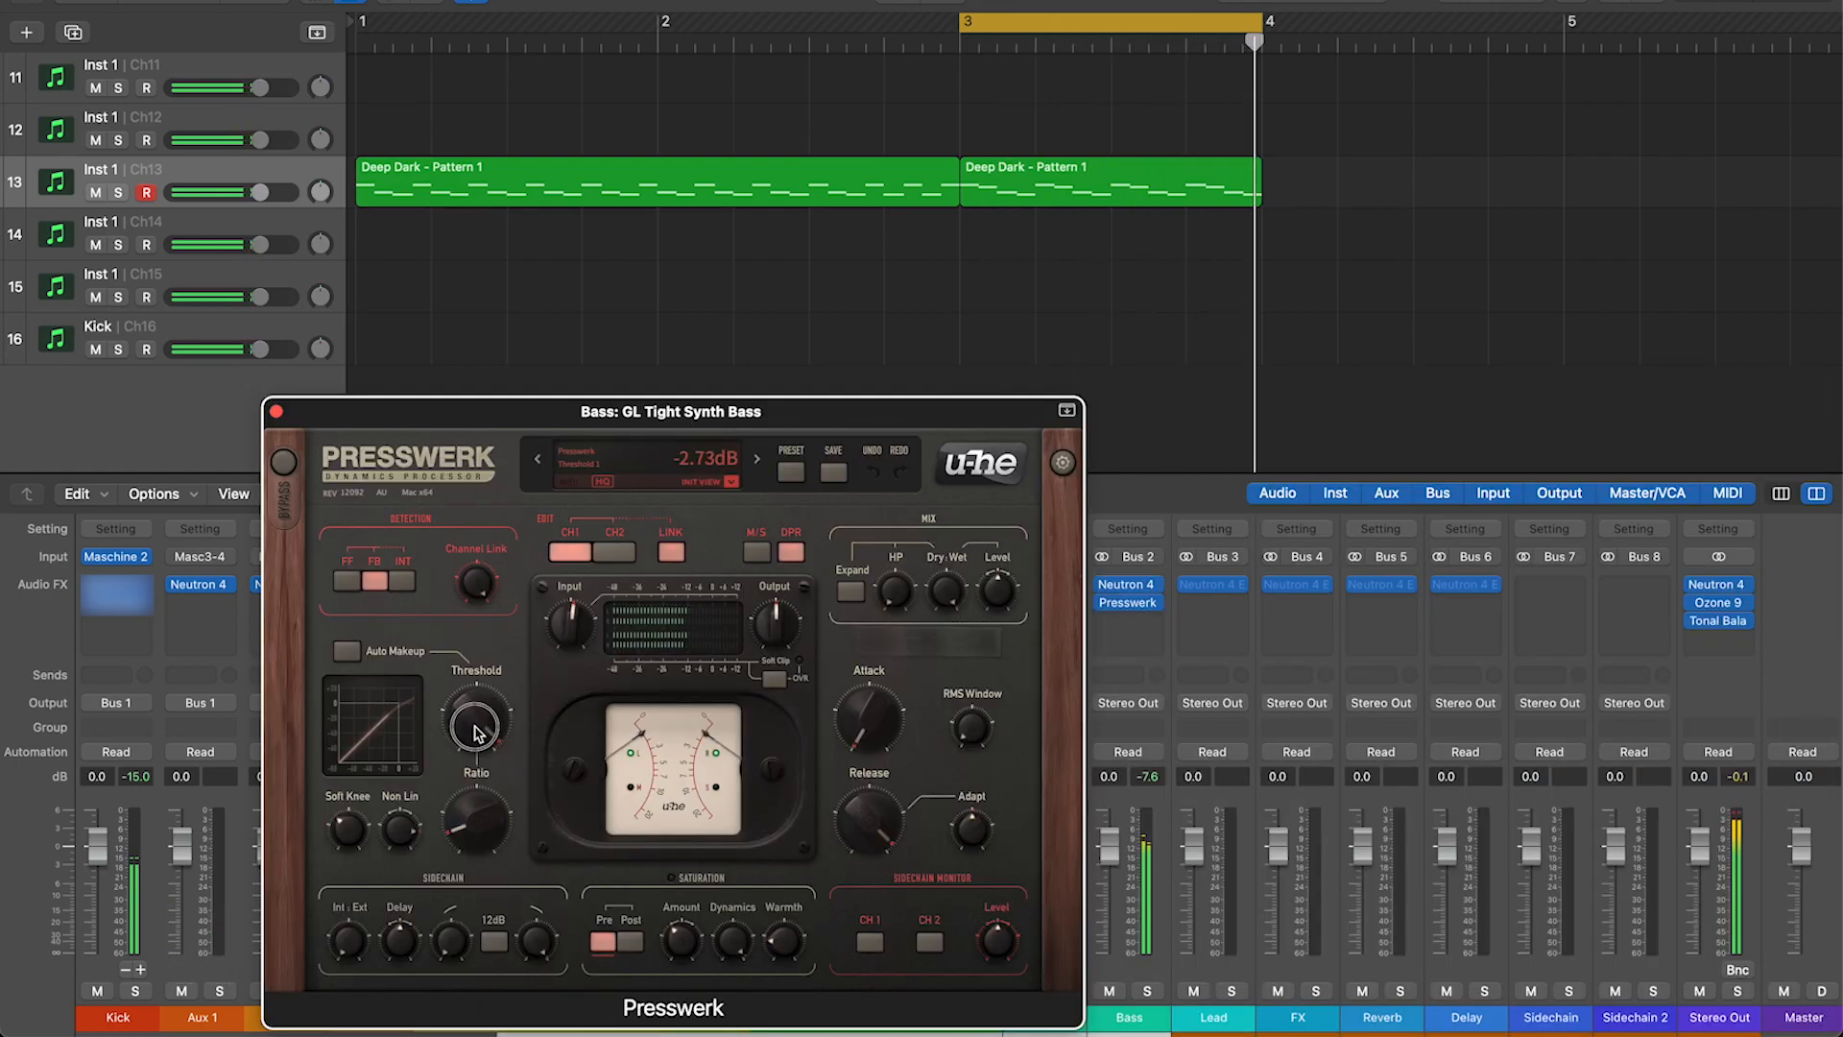
Adjust the Threshold of the Presswerk compressor on the Bass bus.
left_click_drag(477, 734, 480, 782)
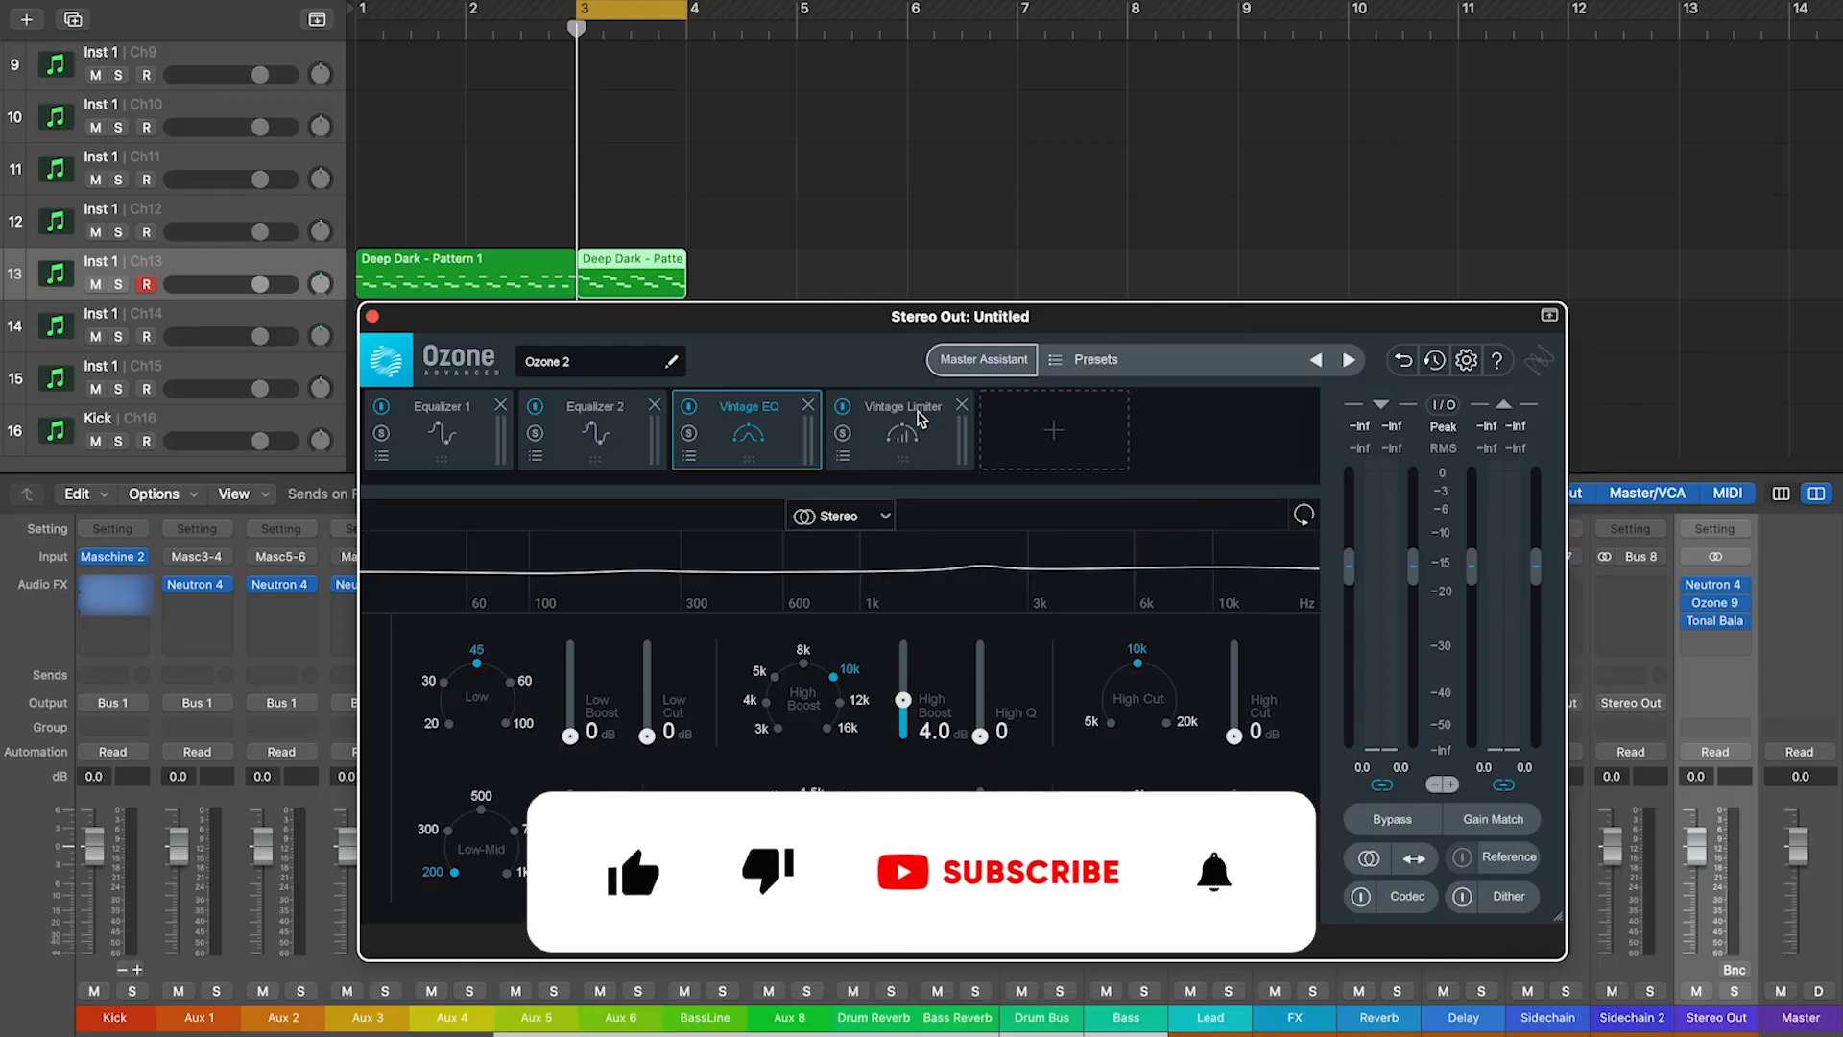
Set the Vintage Limiter's threshold to -6 dB in Ozone on the Stereo Out channel.
left_click(917, 417)
double_click(867, 658)
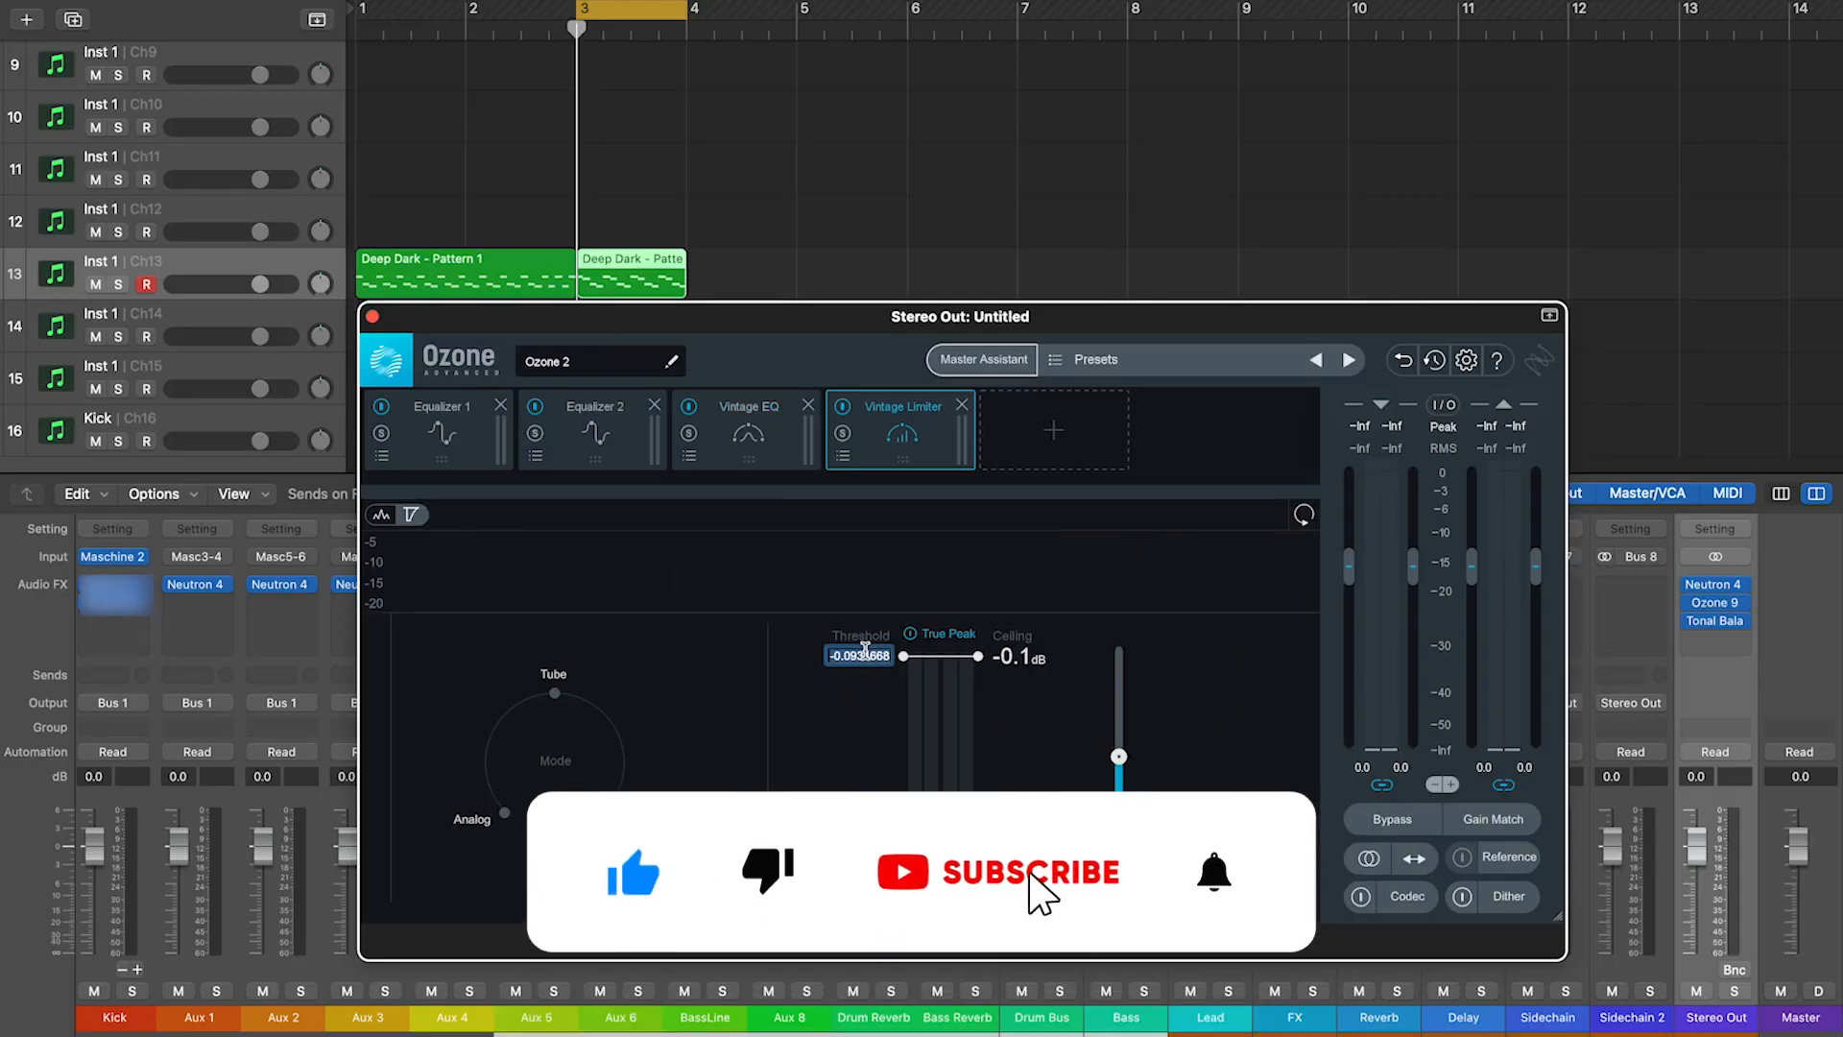
type("-6")
key("Return")
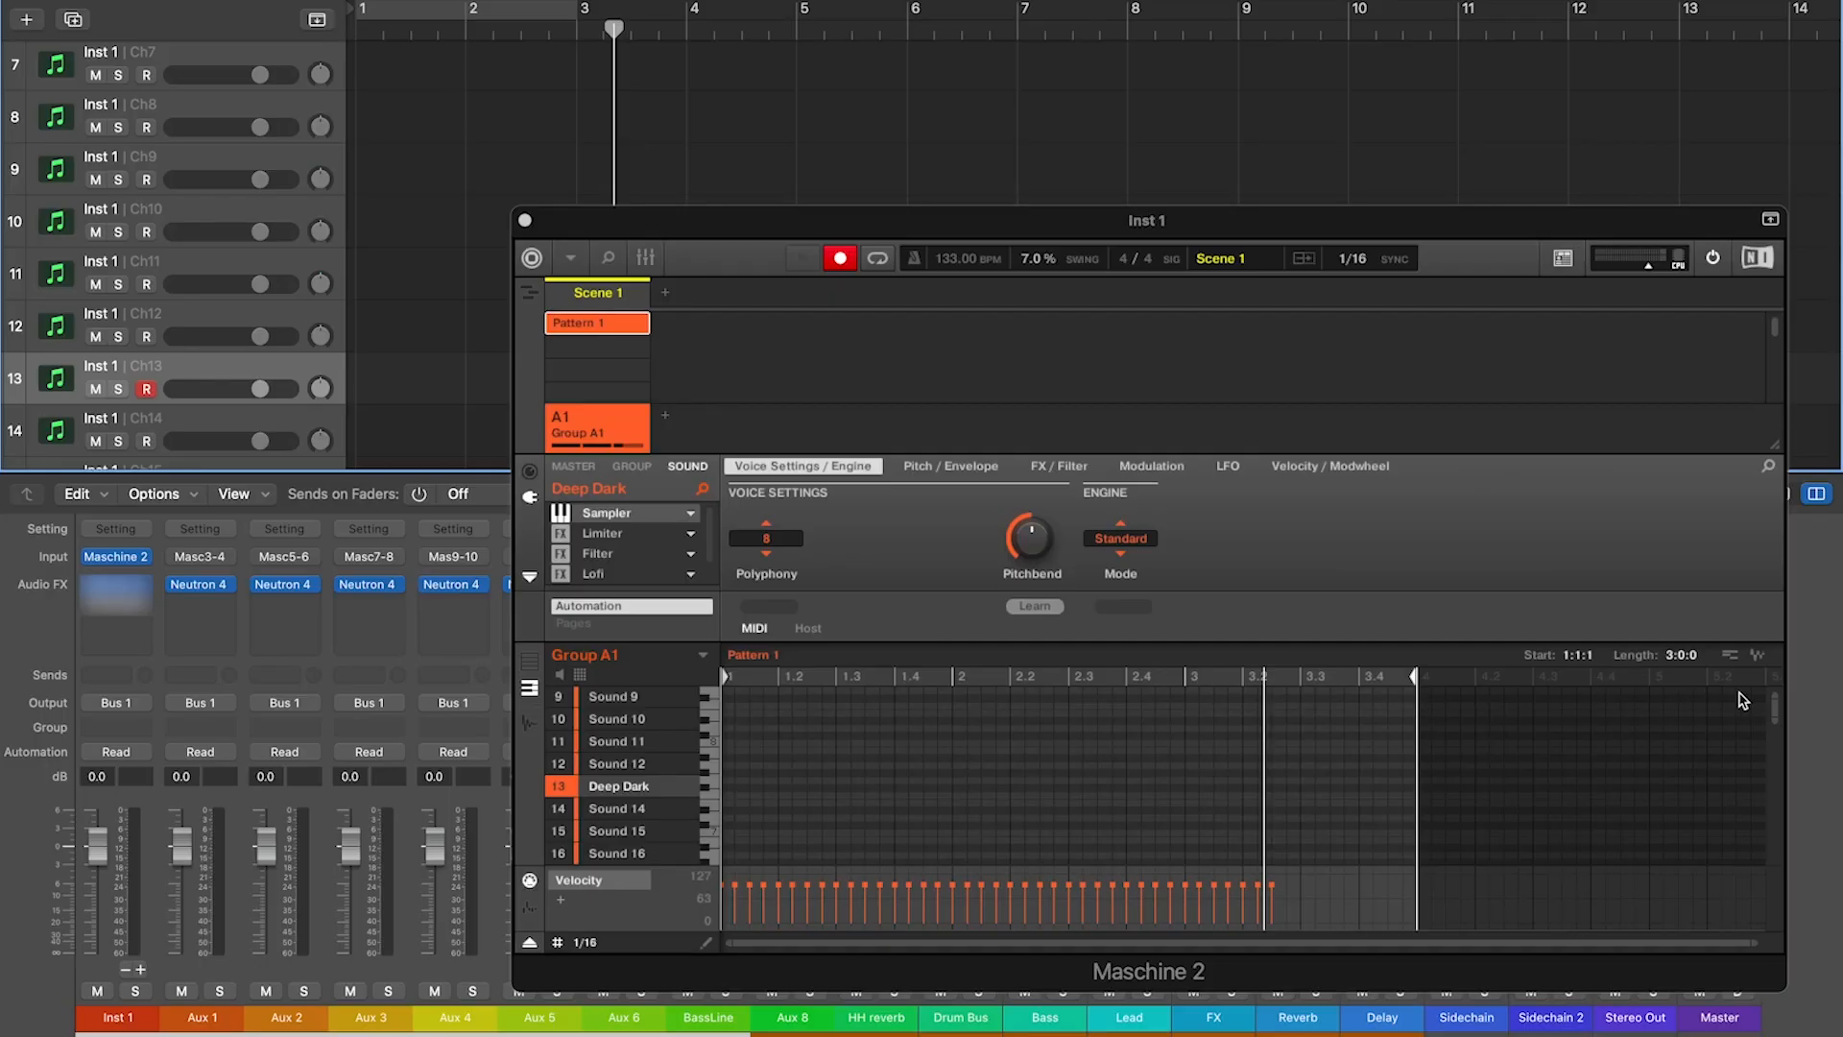
Transfer Maschine's Deep Dark Pattern 1 as MIDI onto instrument track 13 in the arrangement.
left_click_drag(1736, 659, 344, 374)
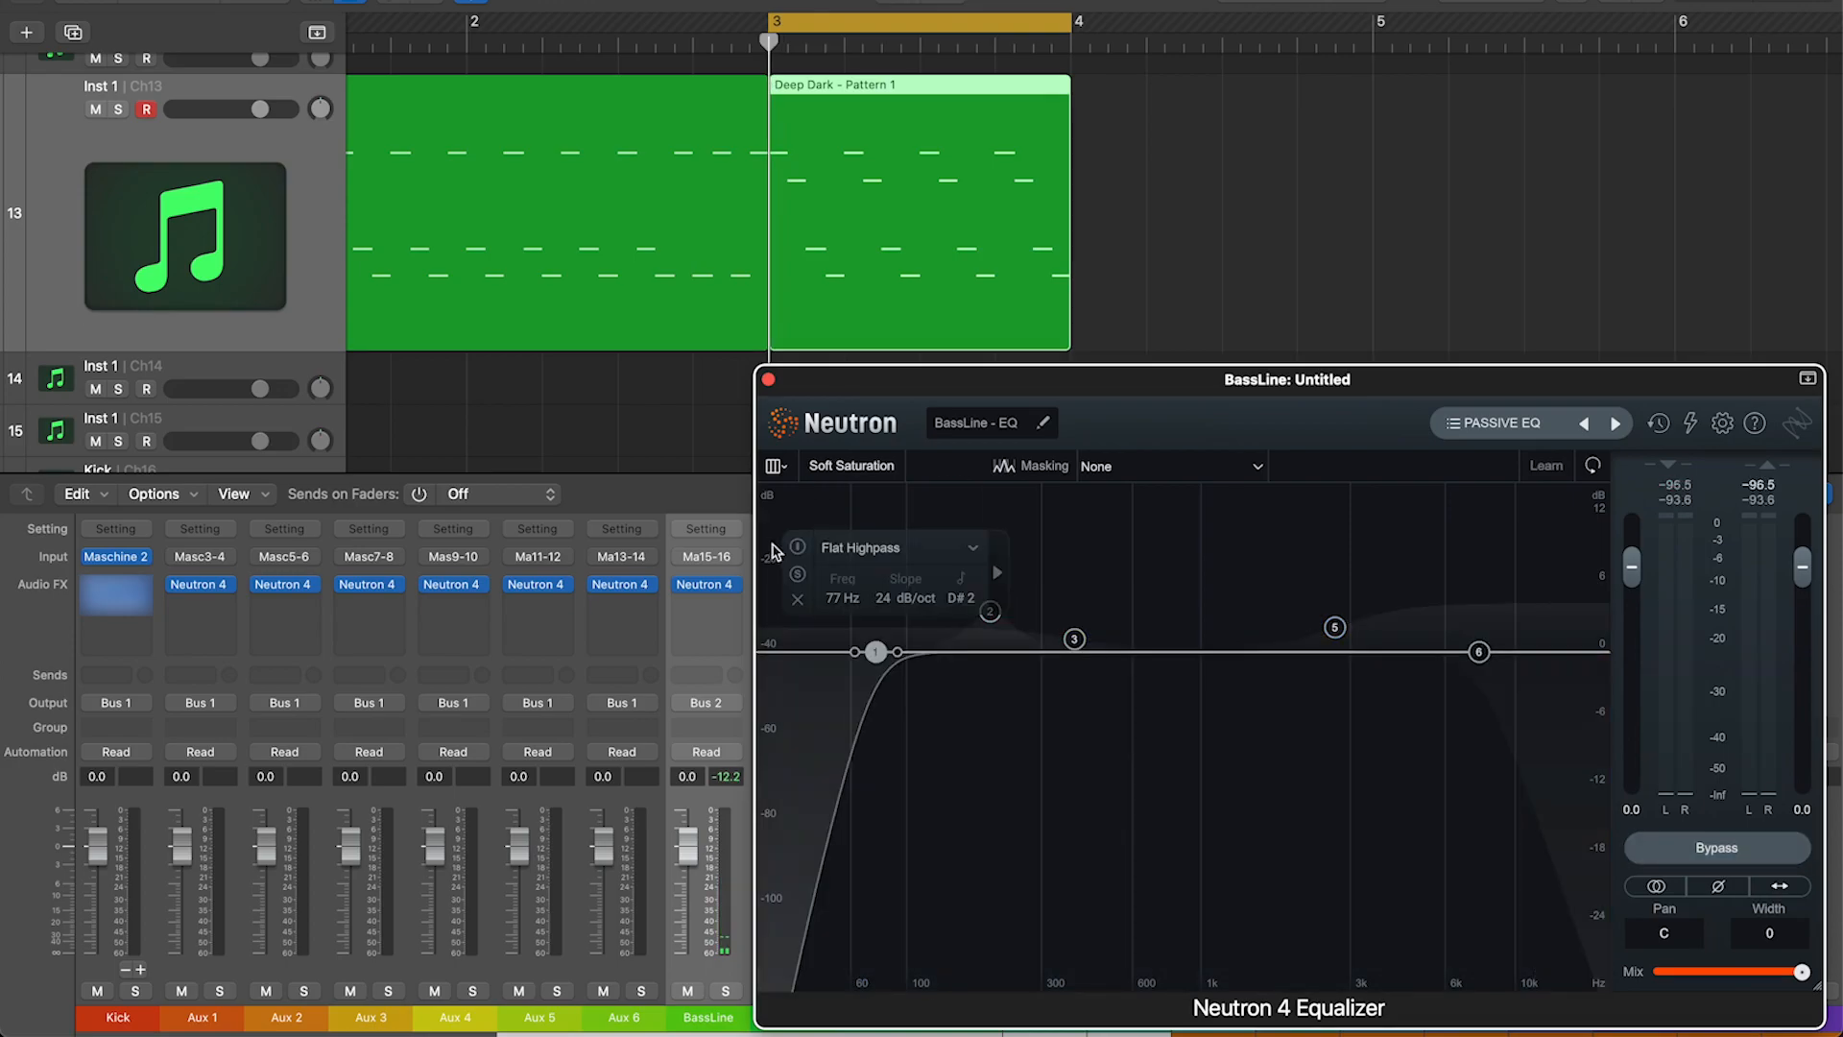
Enable the Flat Highpass on band 1 of the BassLine equalizer, comparing it off and on during playback.
left_click(797, 549)
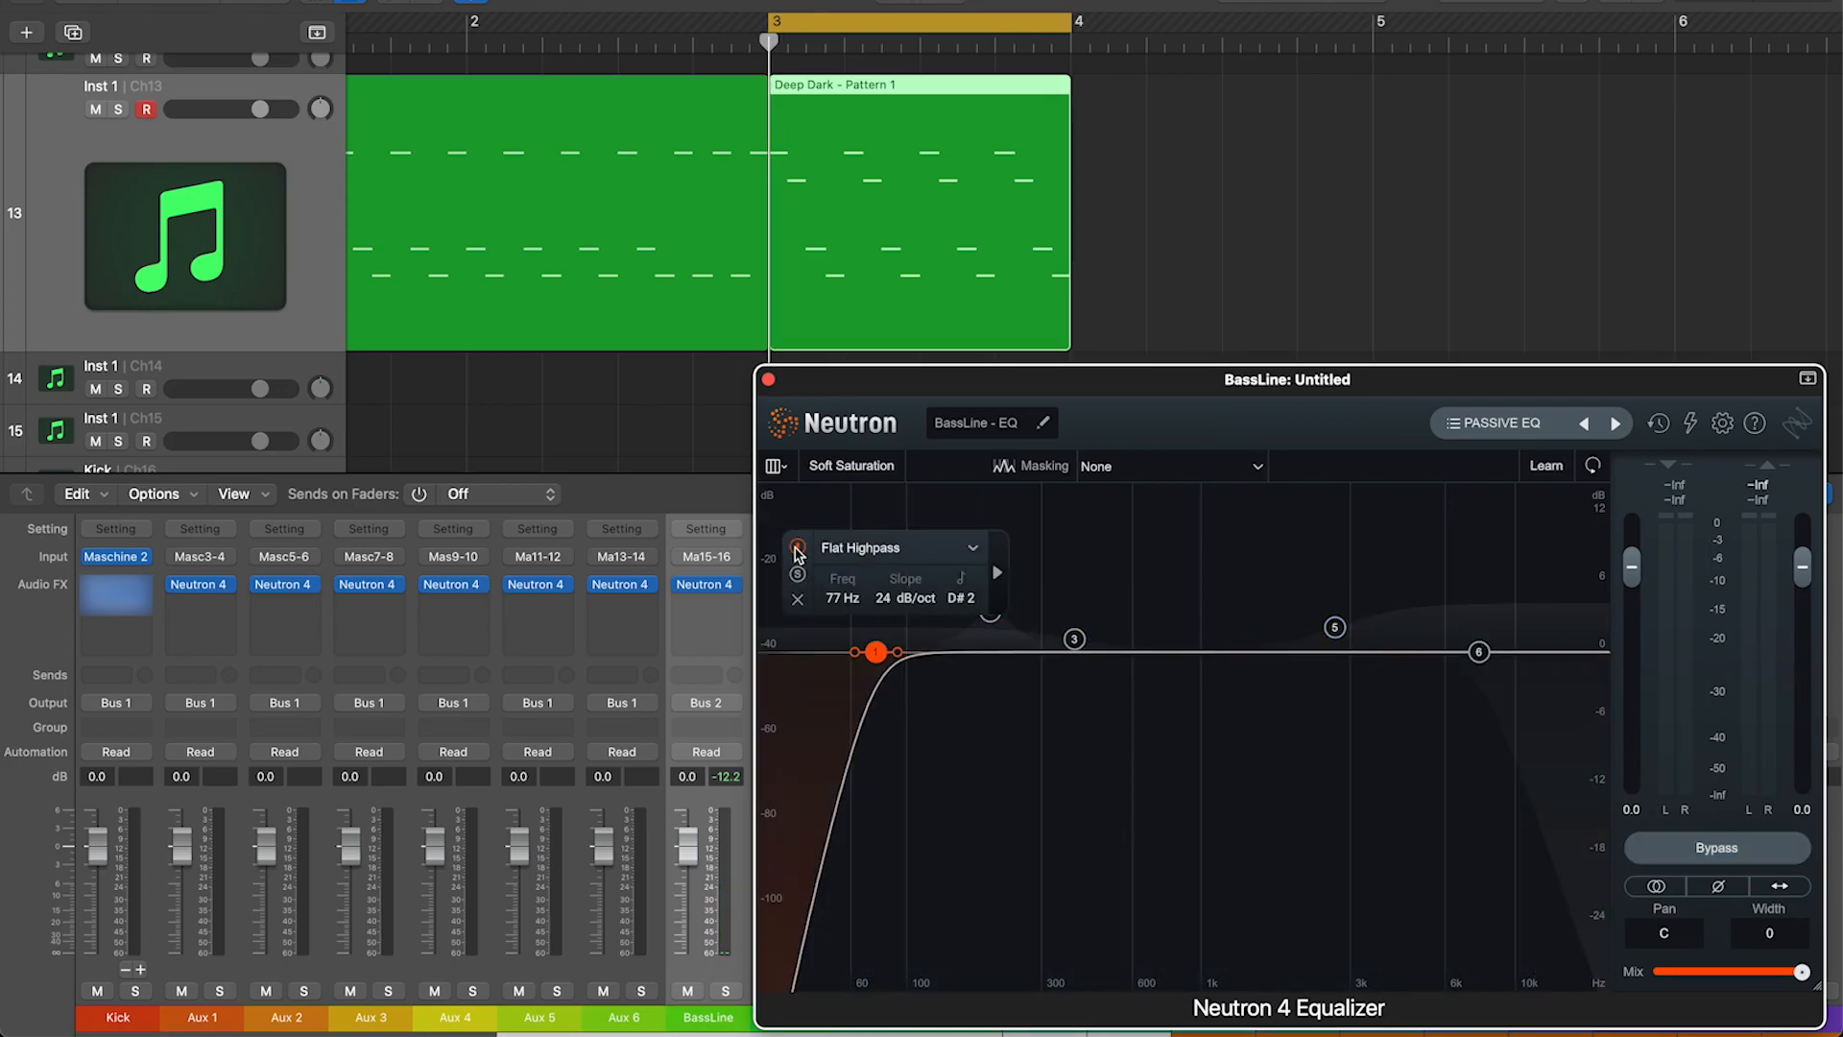
key("space")
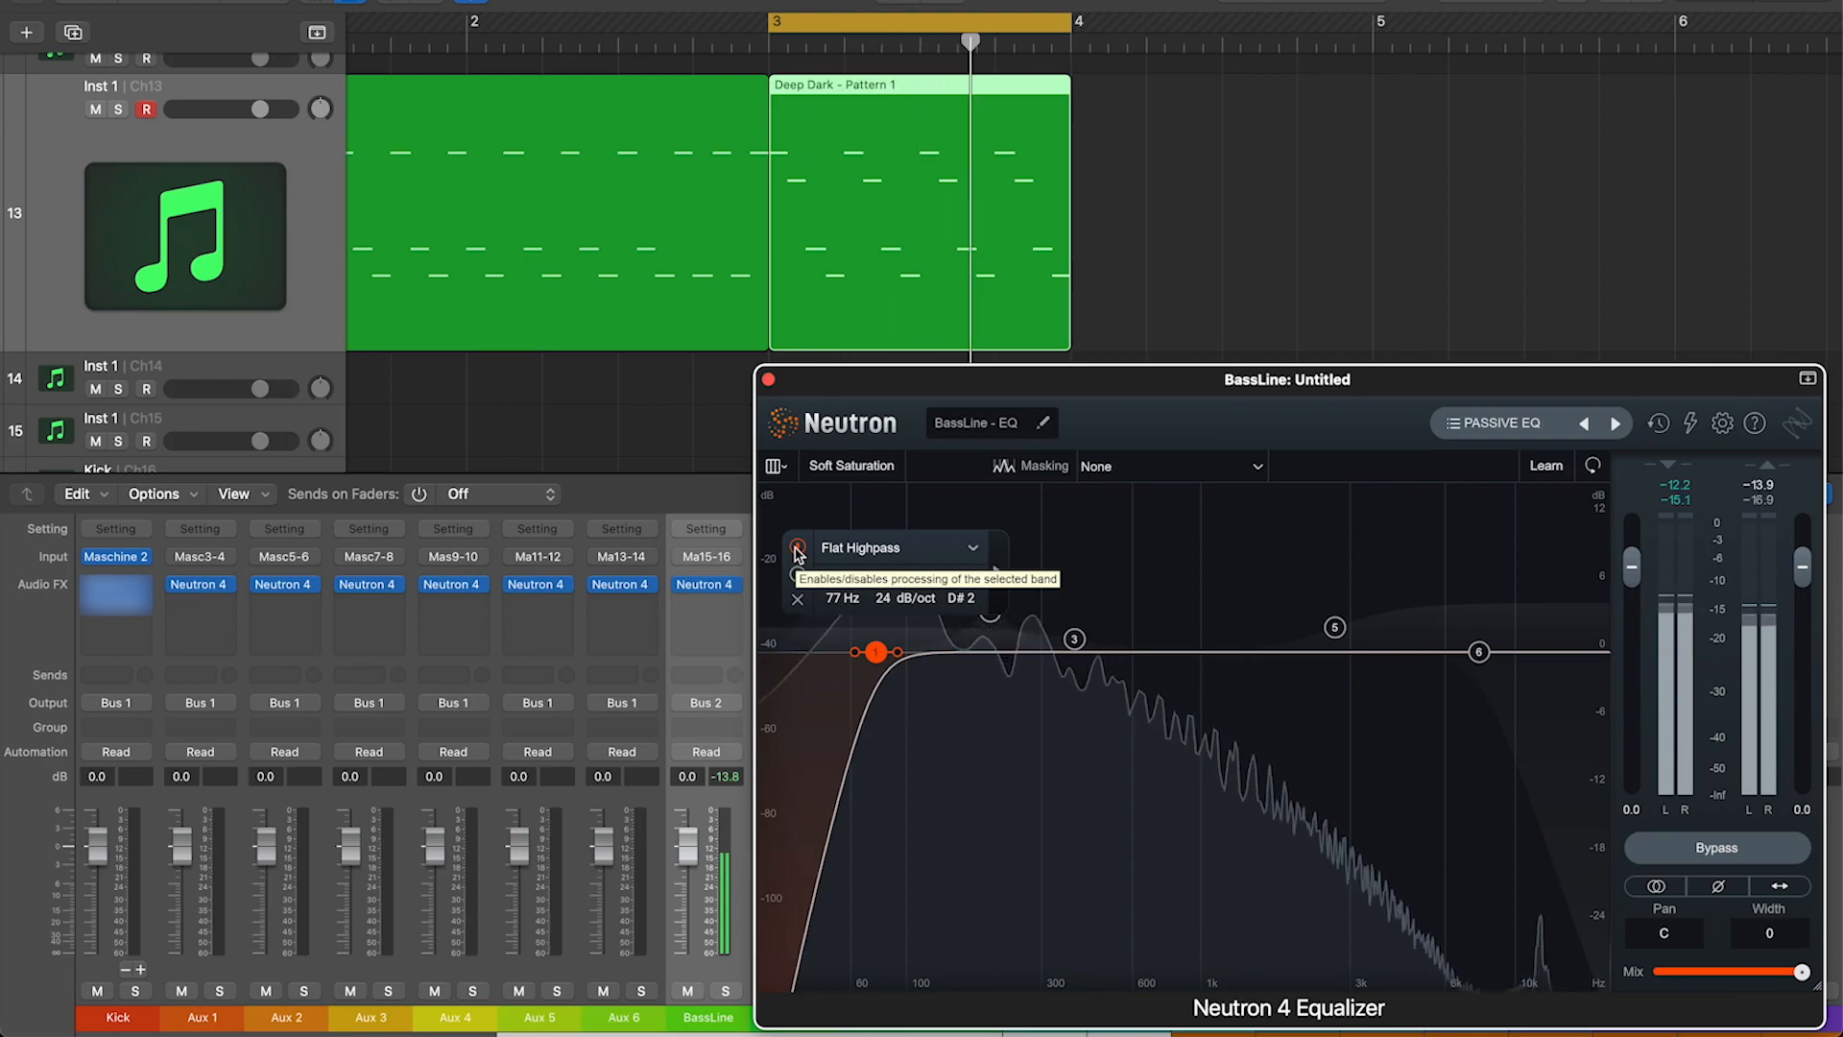
left_click(796, 549)
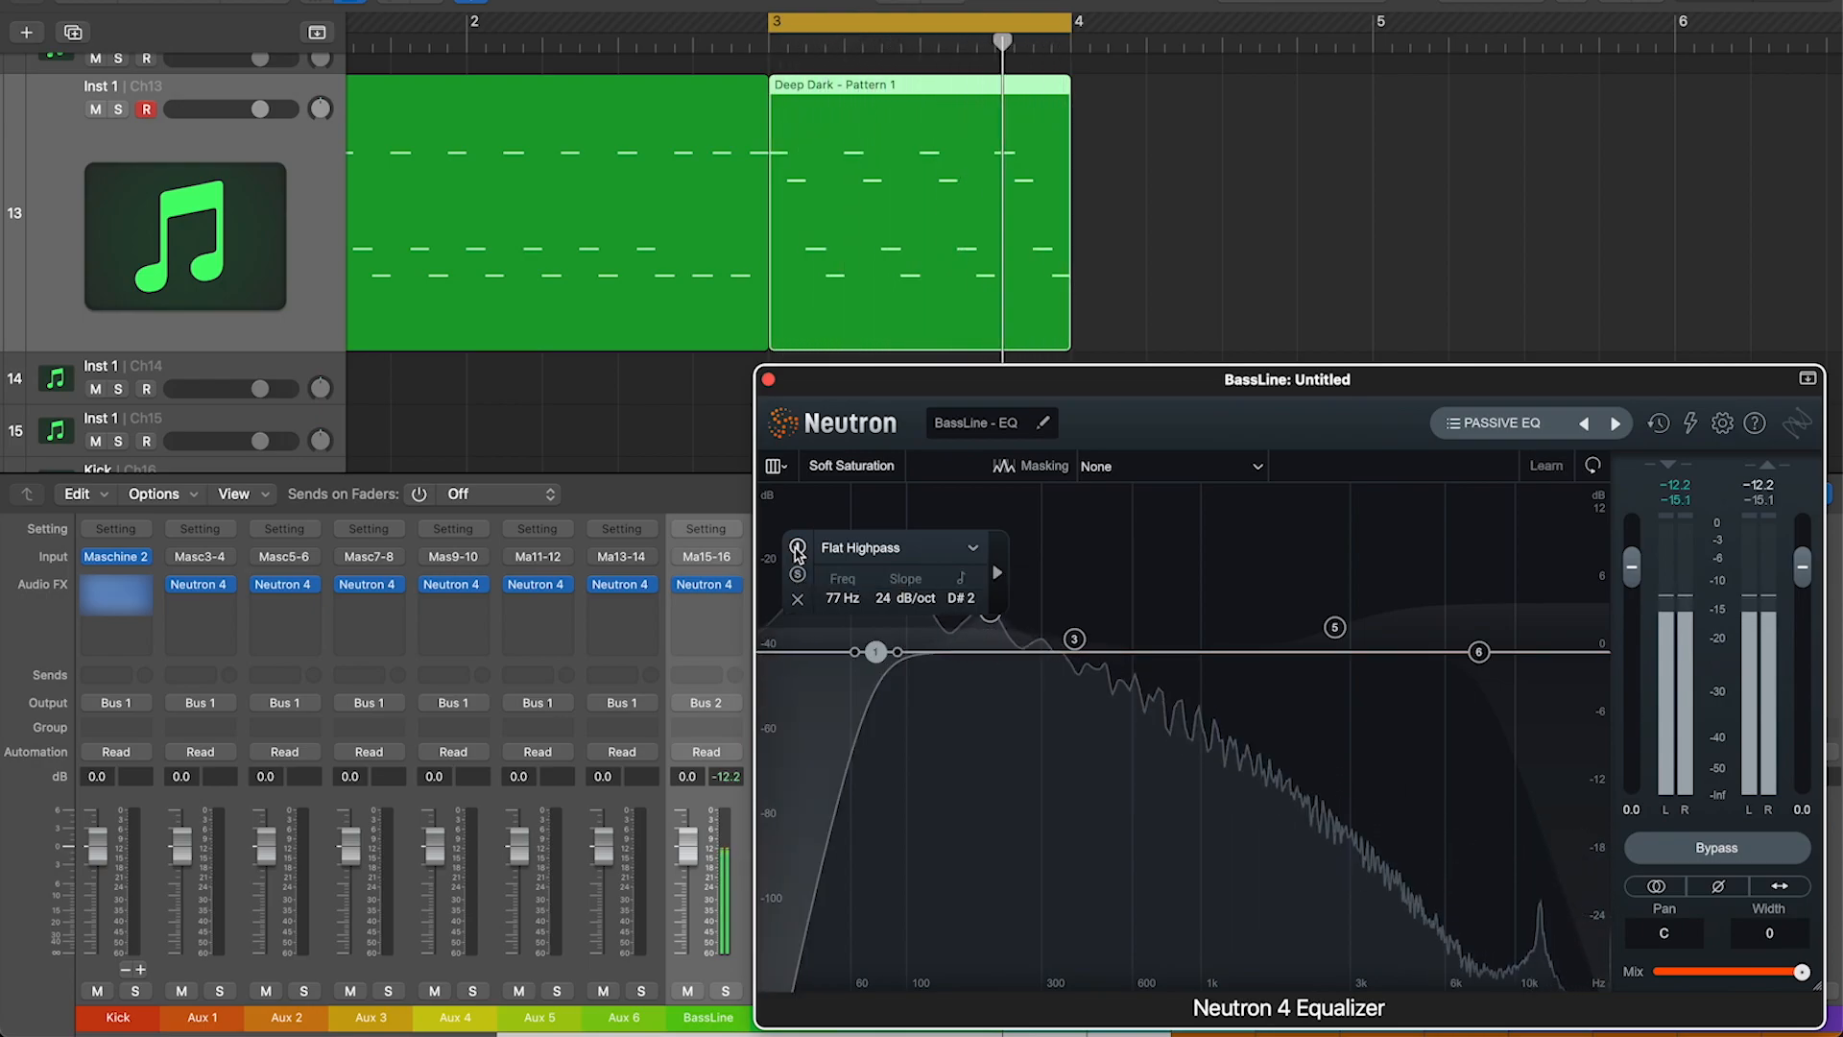
left_click(796, 549)
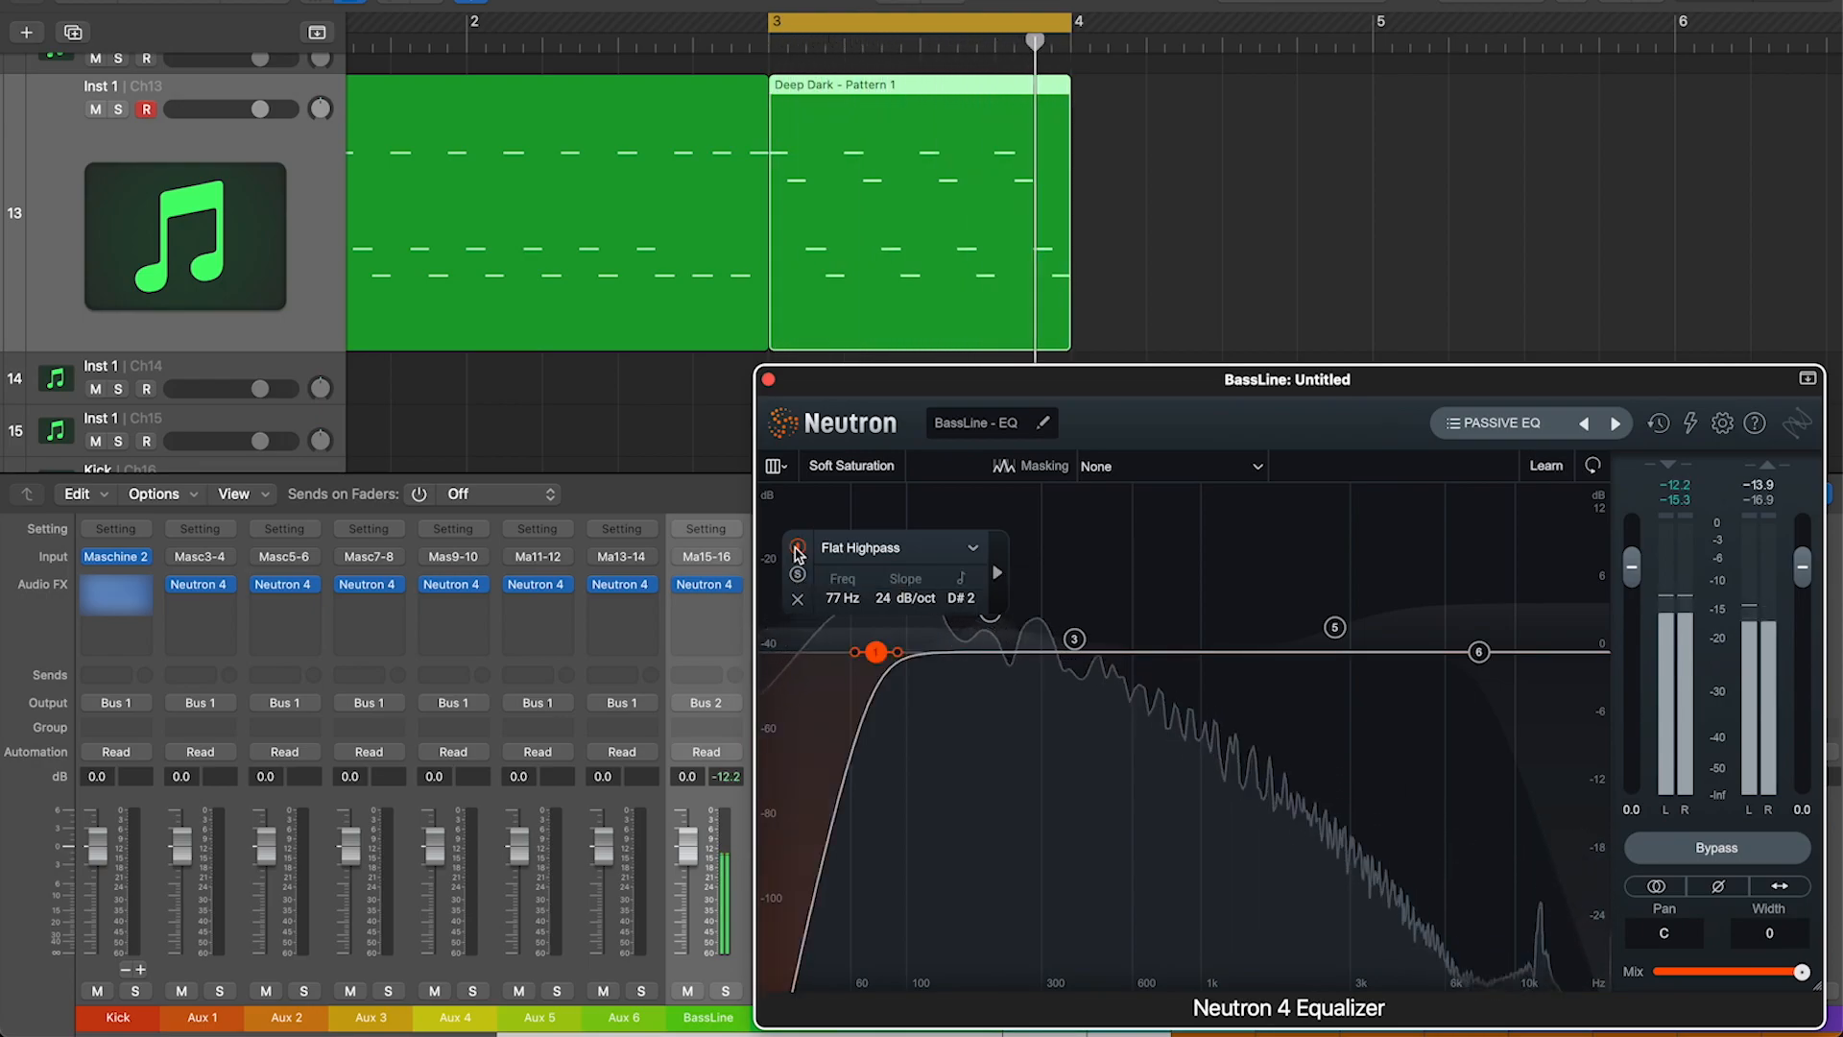
Enable the Bell boost on band 2 of the BassLine equalizer, comparing it off and on before stopping playback.
left_click(989, 611)
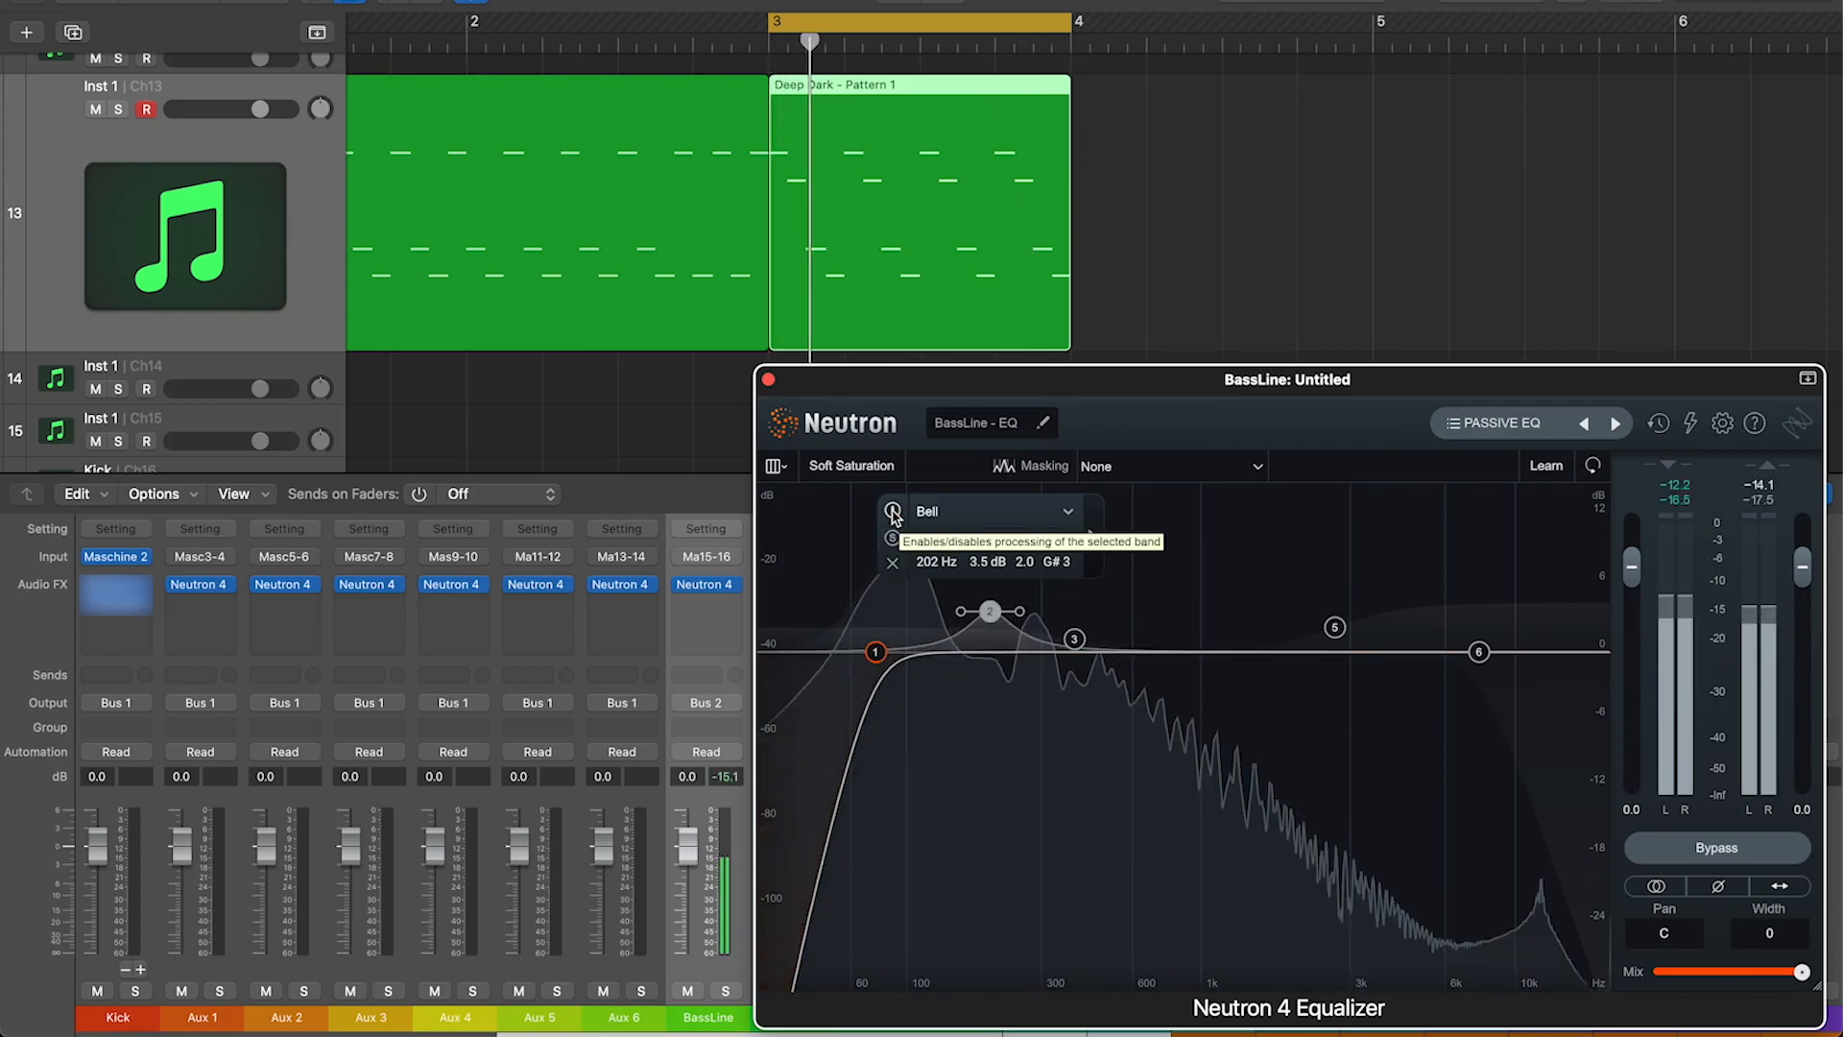
left_click(893, 514)
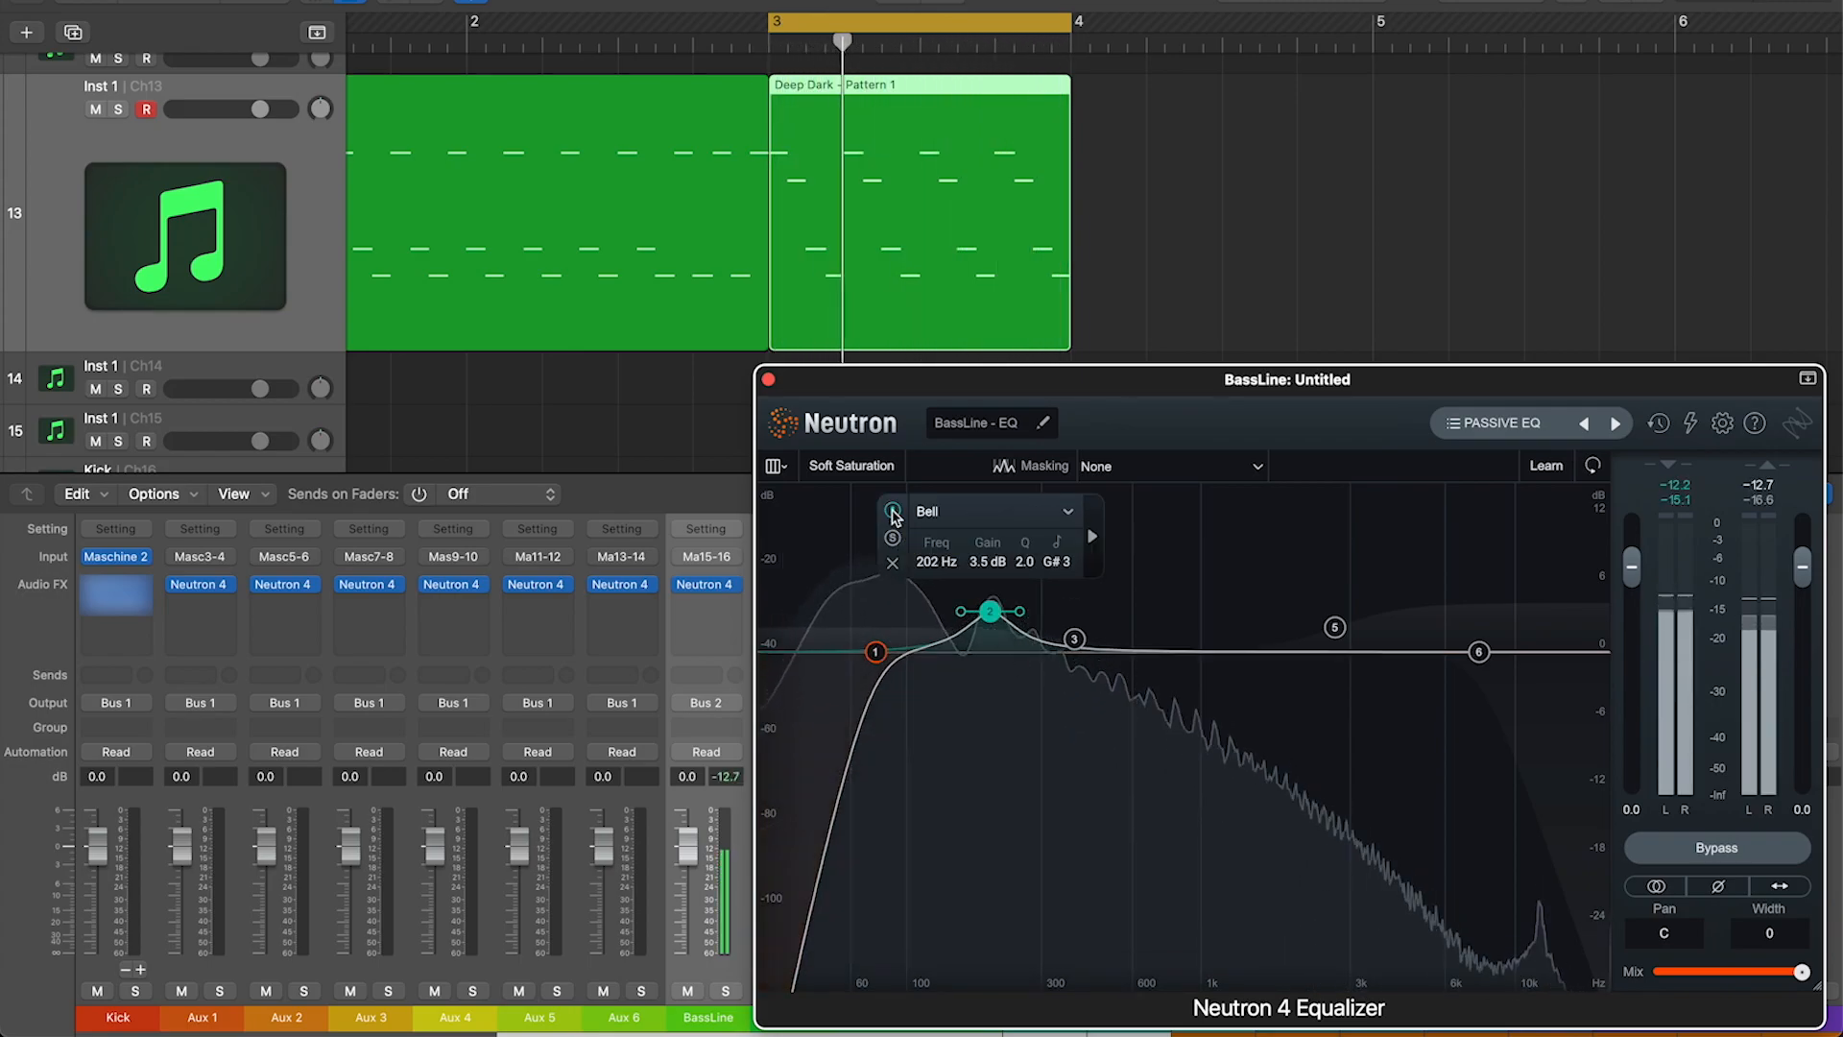
left_click(892, 514)
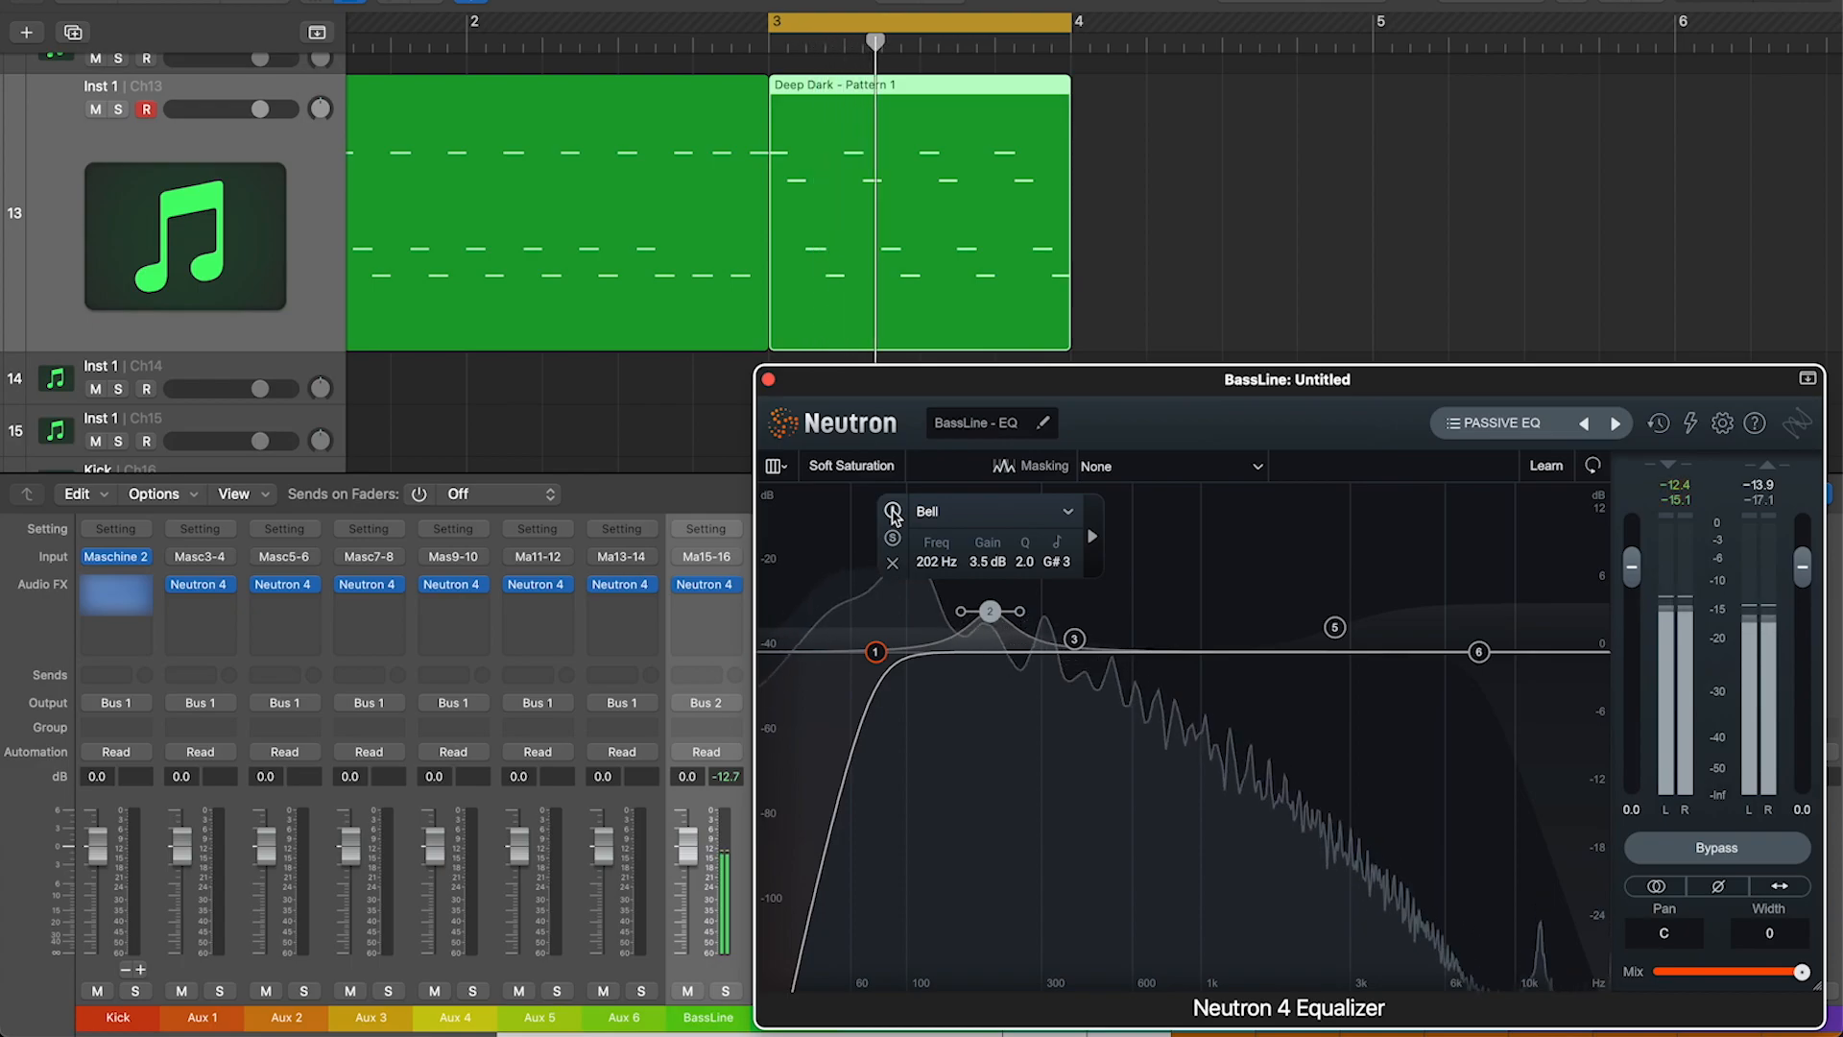
left_click(893, 513)
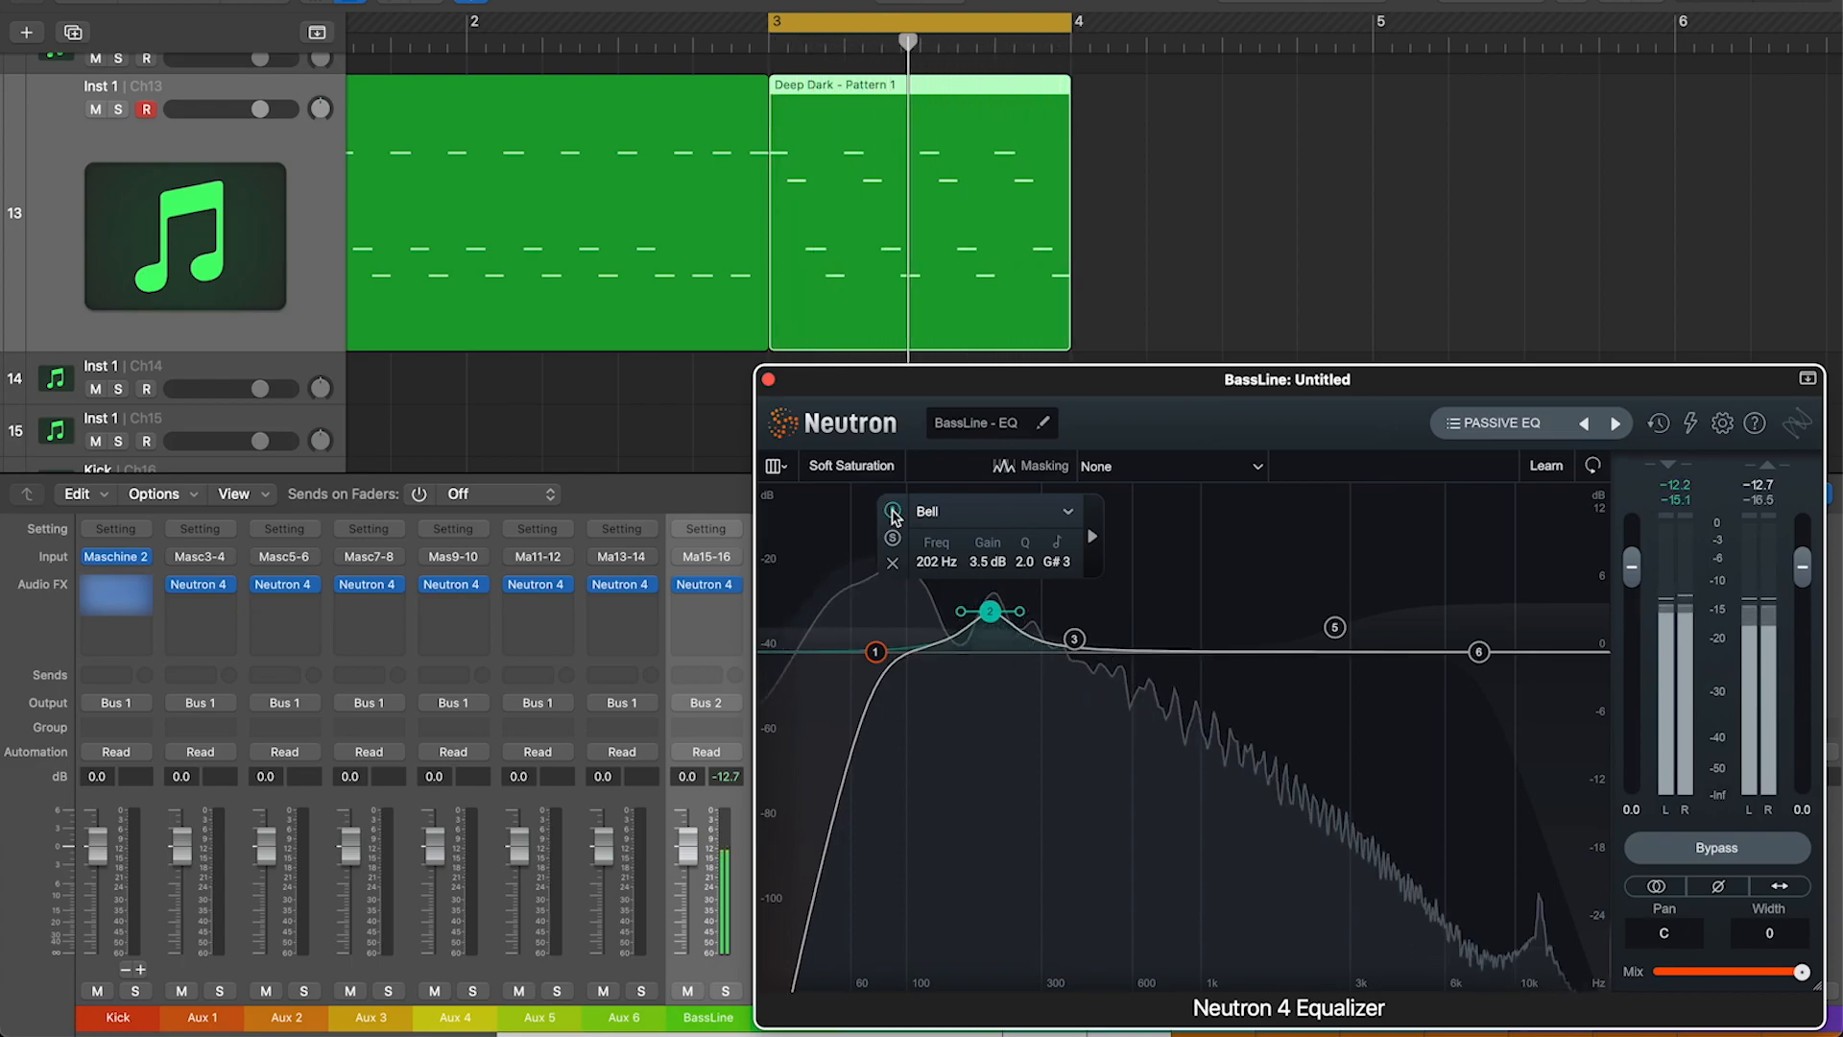
key("space")
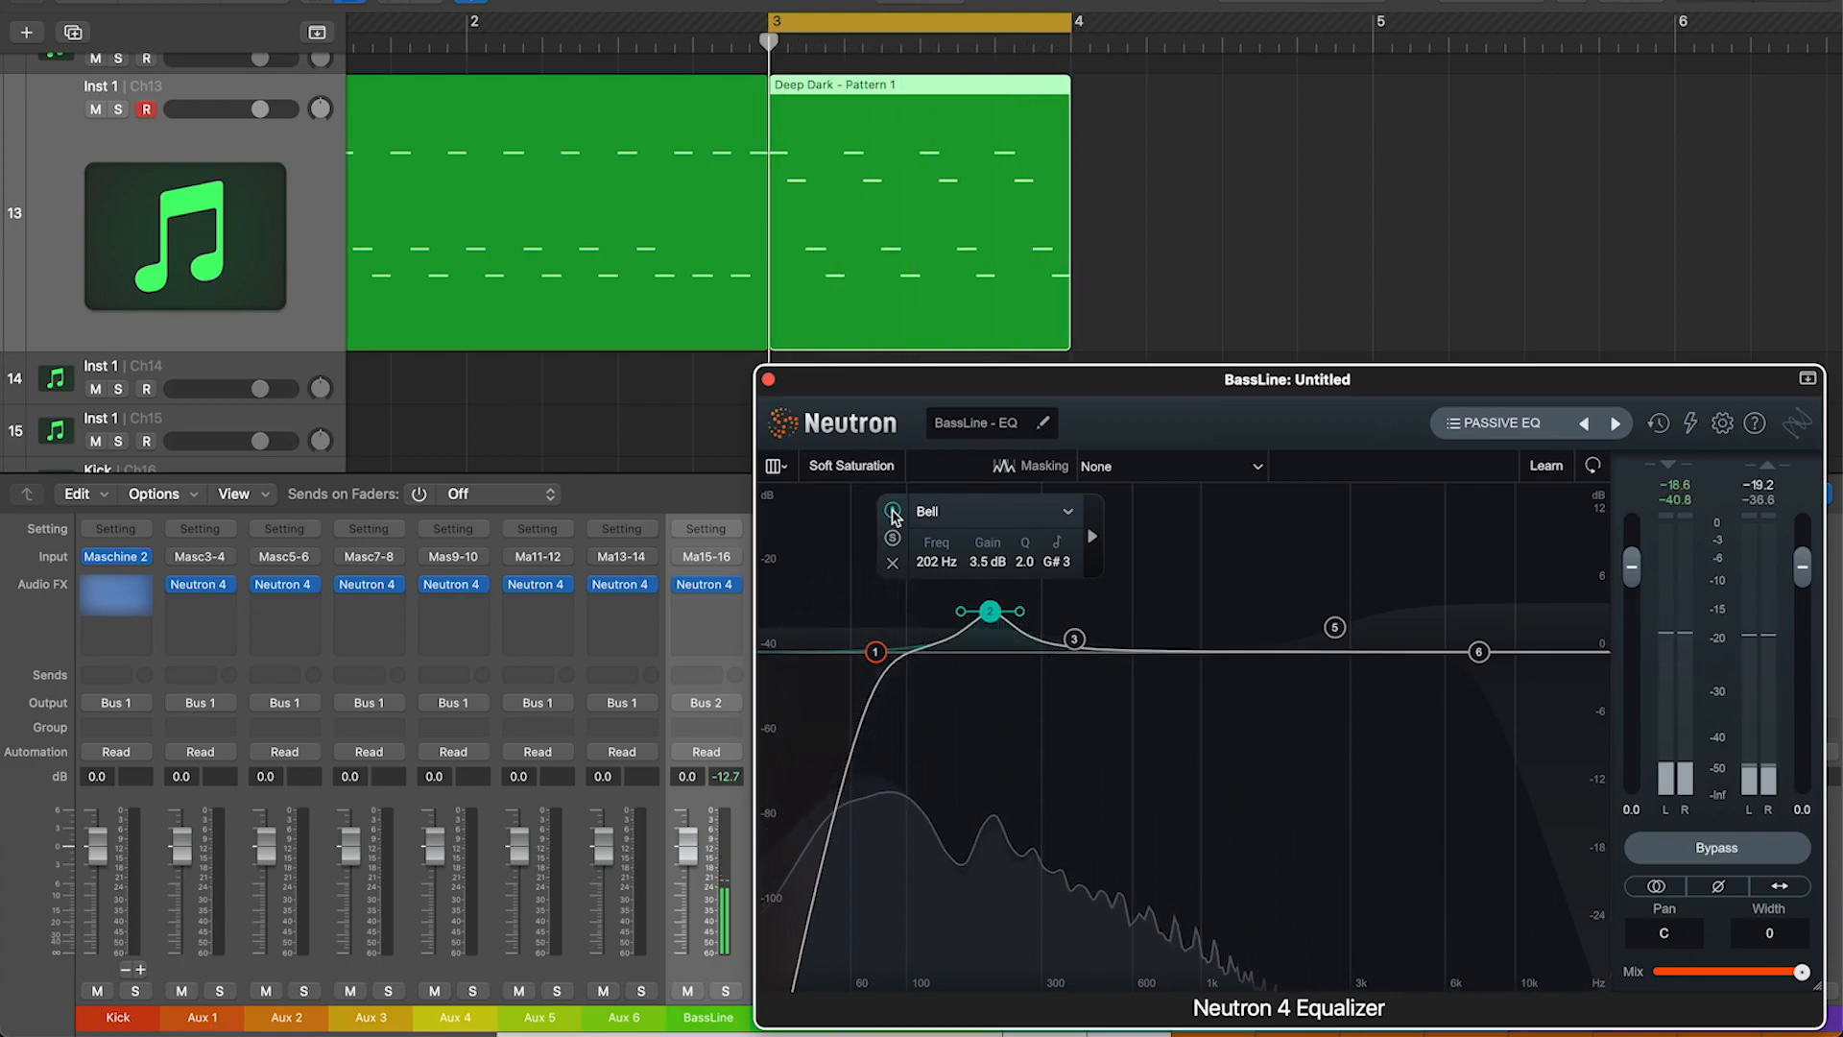
Enable the Analog Low Shelf on band 3 of the BassLine equalizer, comparing it off and on during playback.
left_click(1074, 639)
key("space")
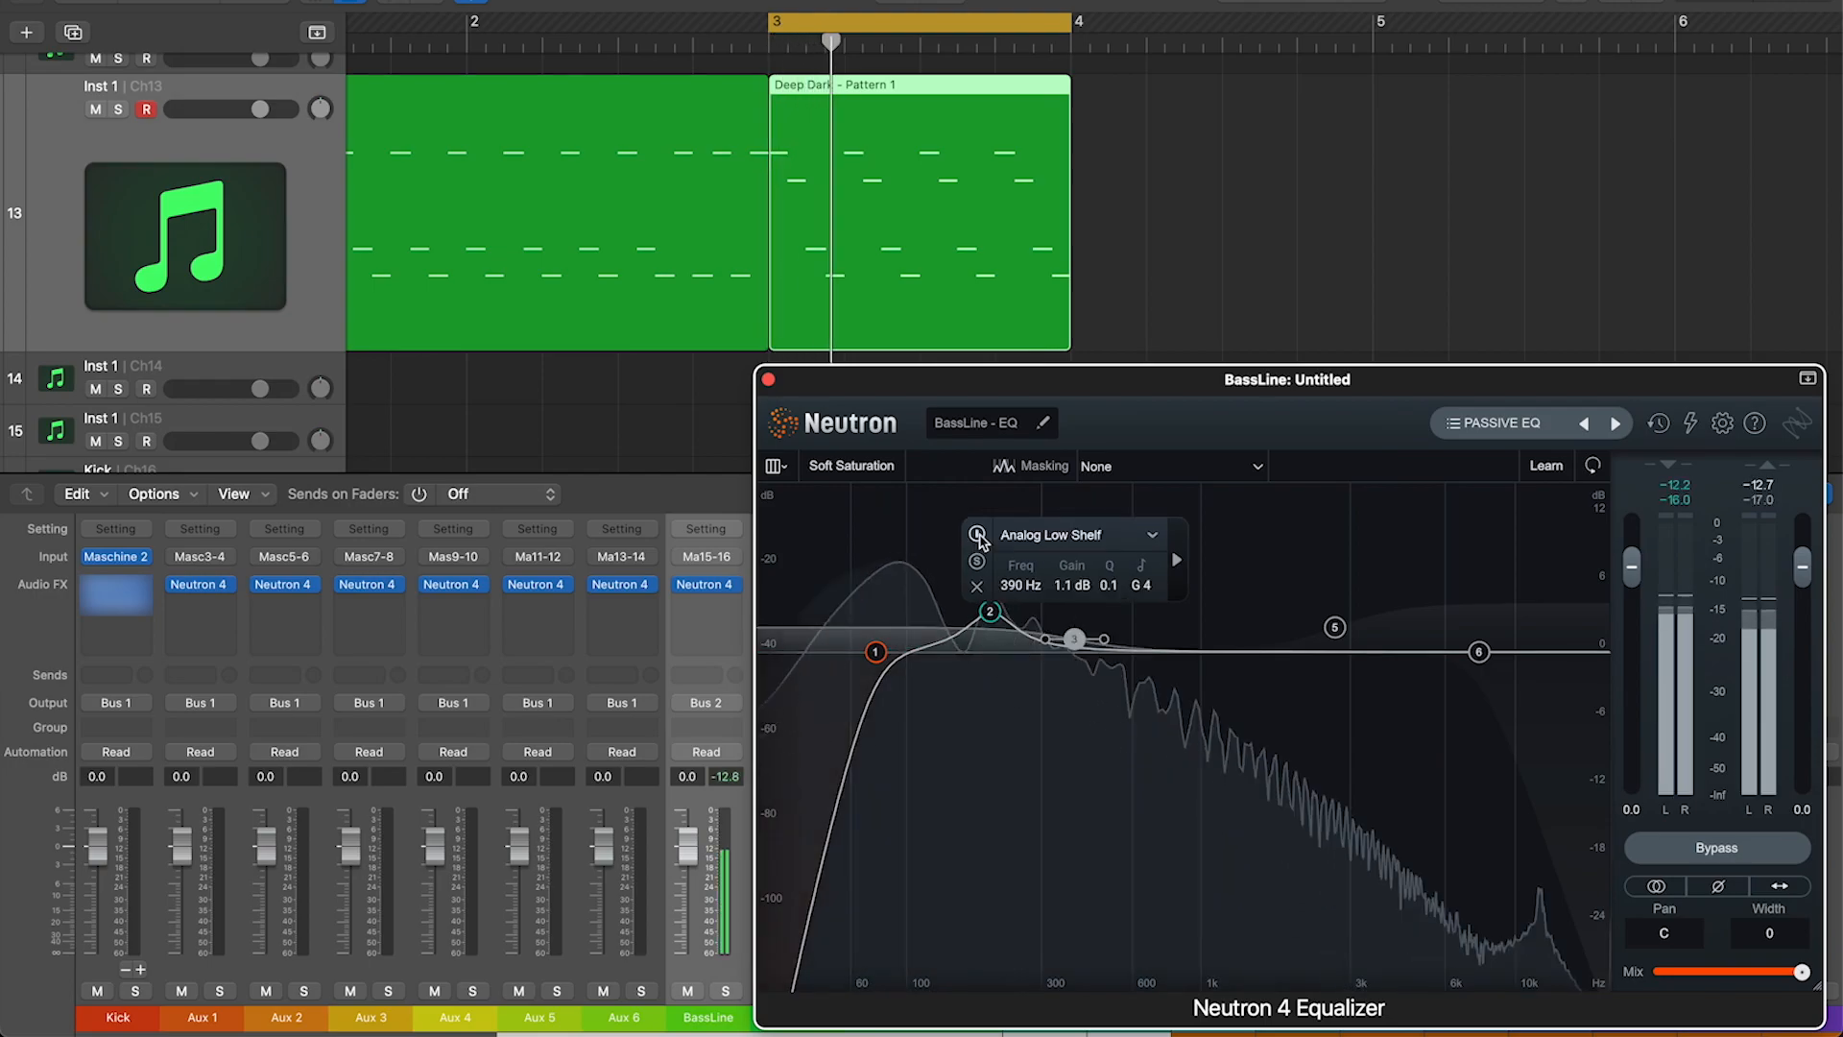
left_click(978, 535)
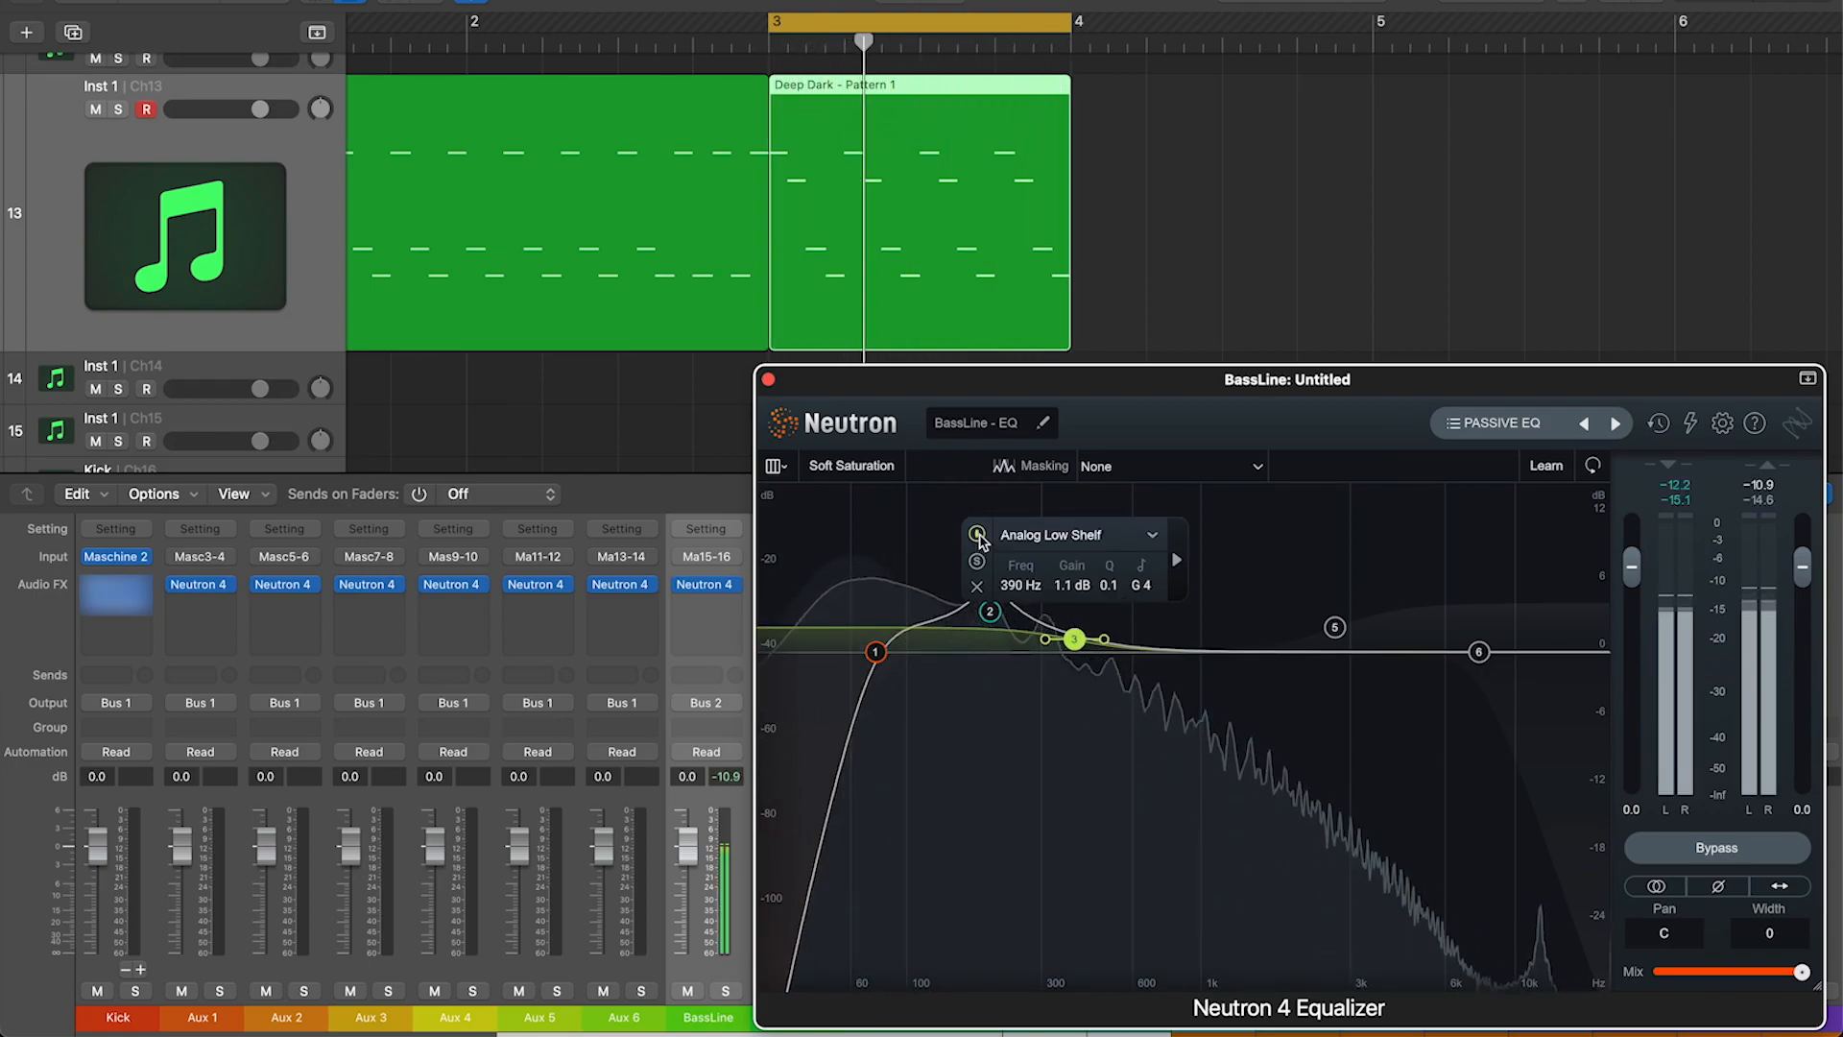
left_click(978, 536)
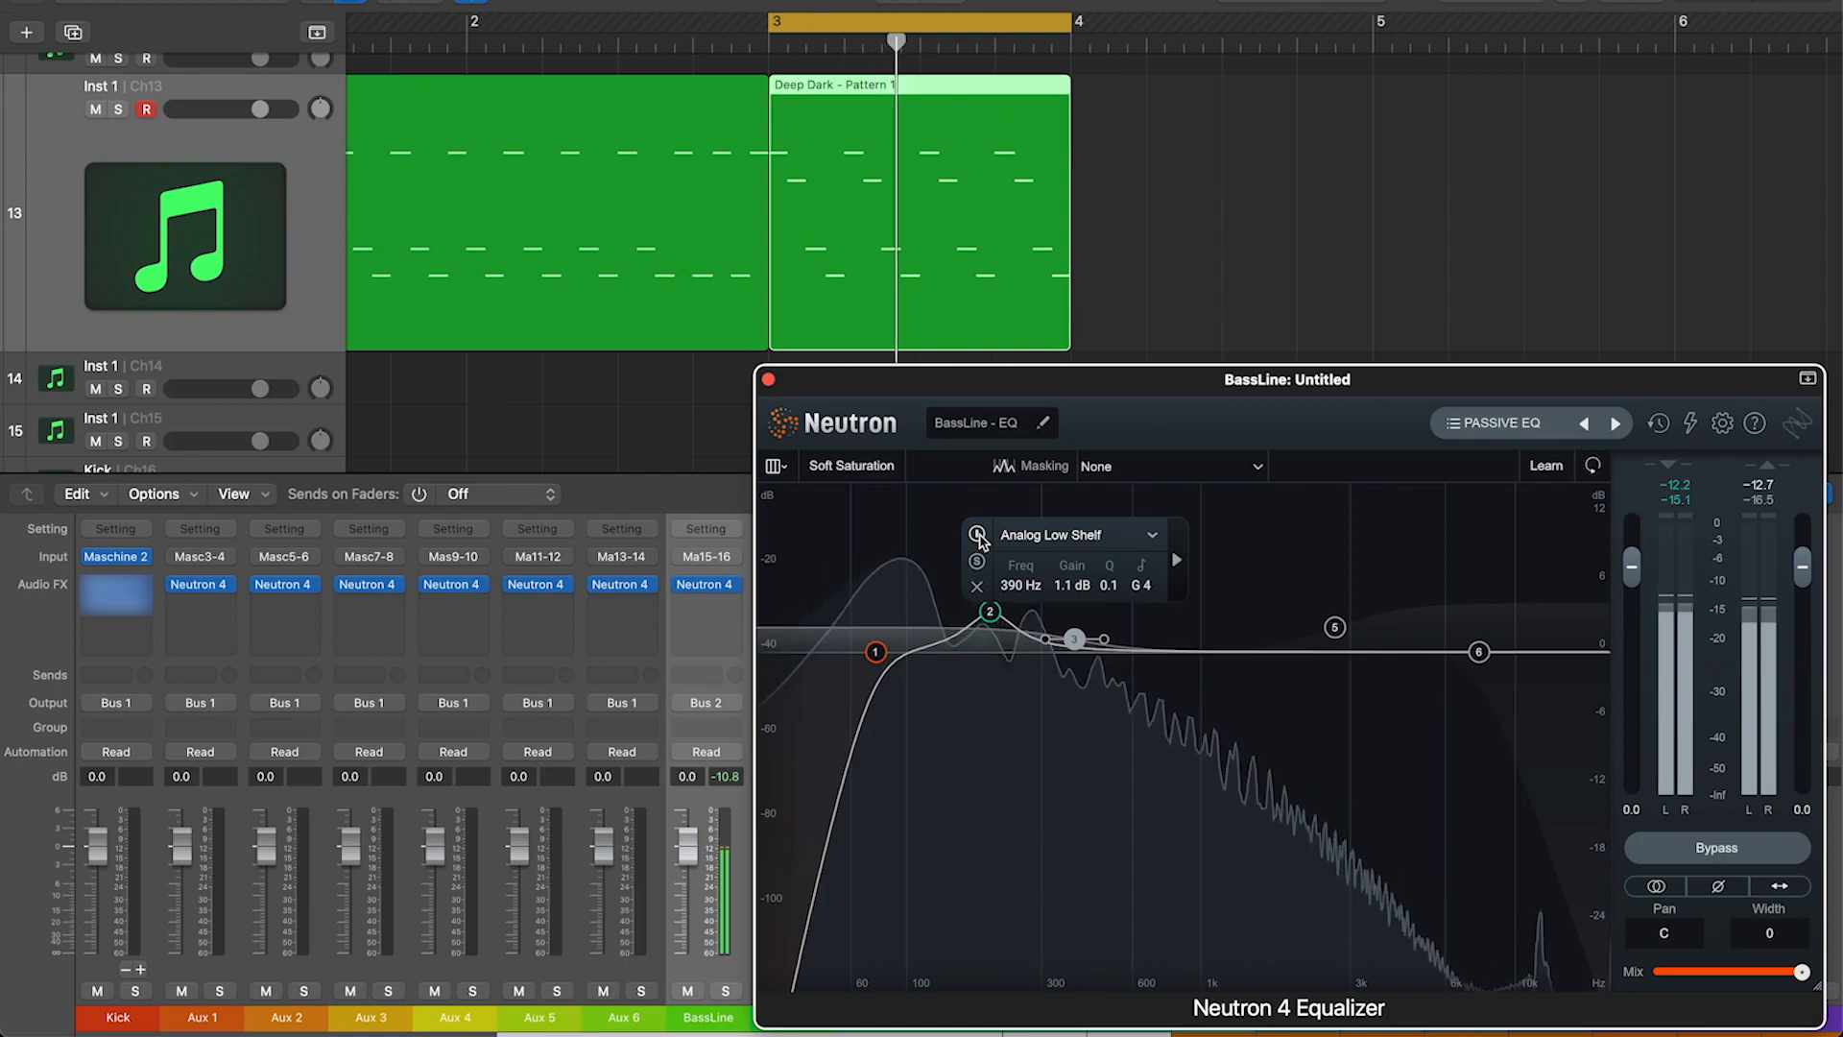
left_click(978, 536)
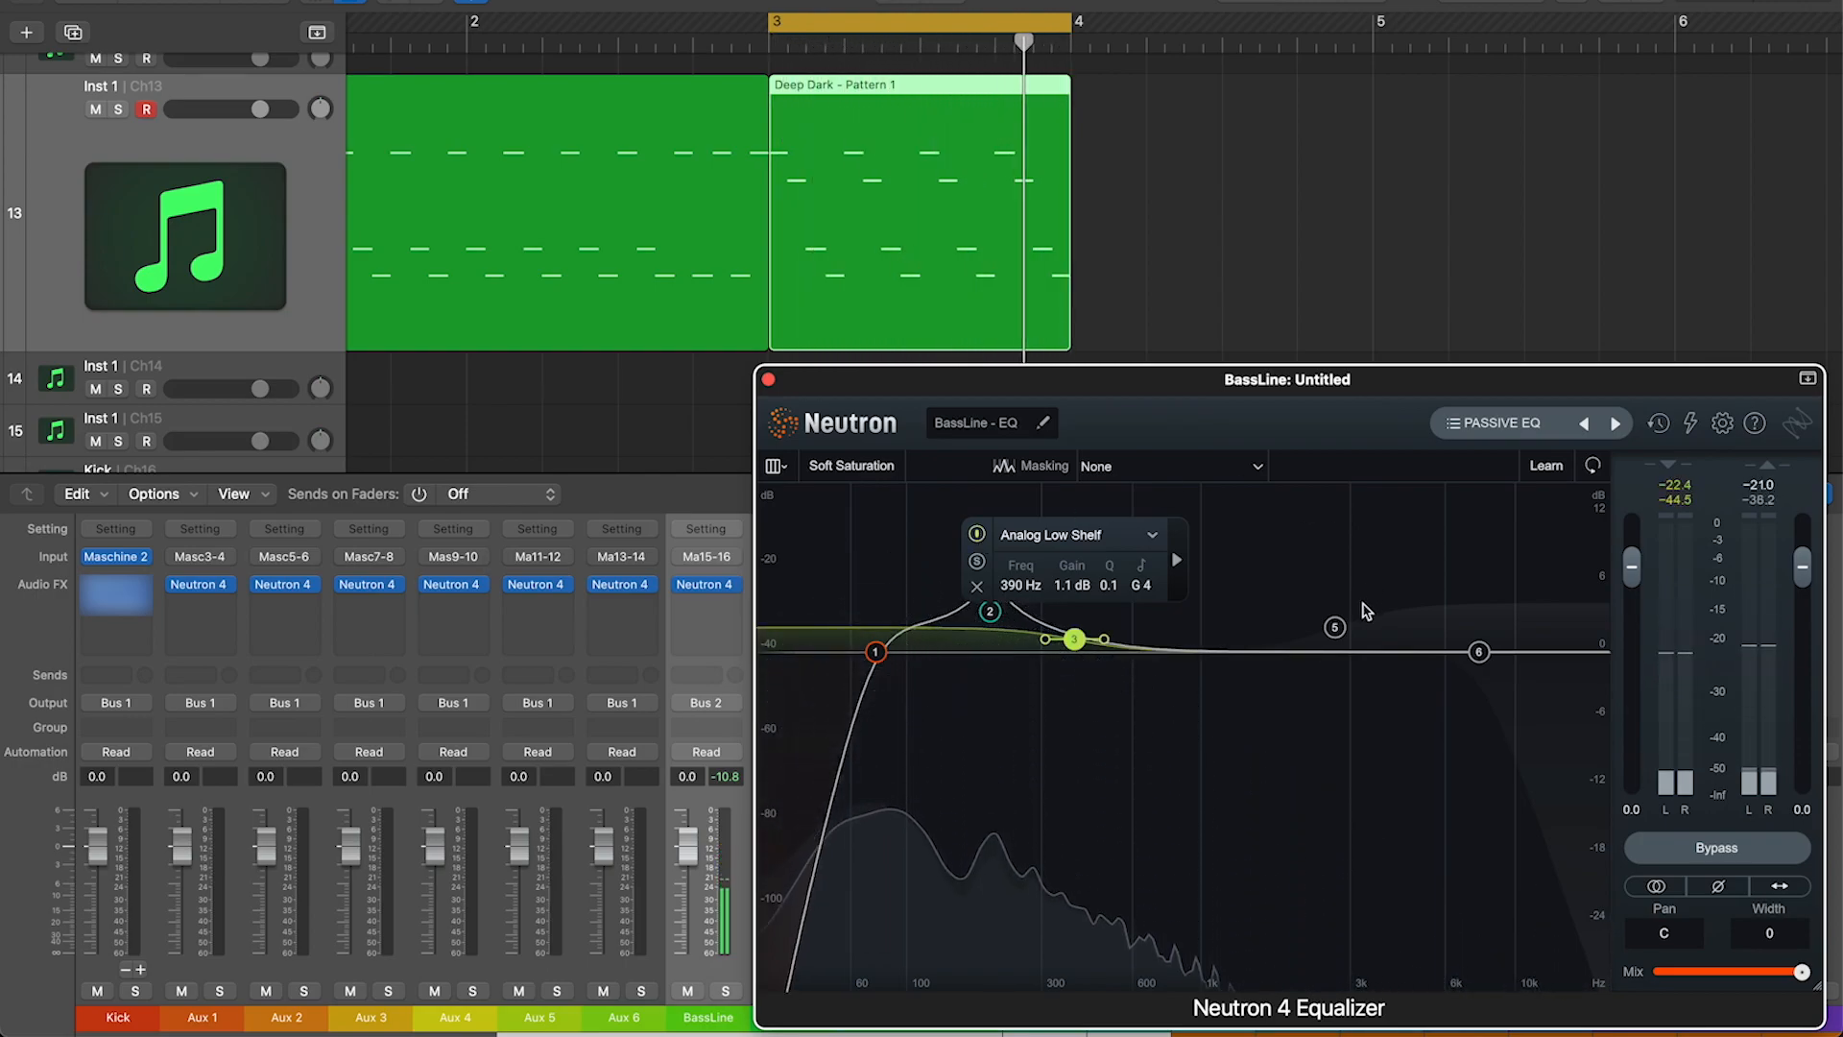
Enable the Analog High Shelf on band 5 of the BassLine equalizer, comparing it off and on during playback.
left_click(1334, 627)
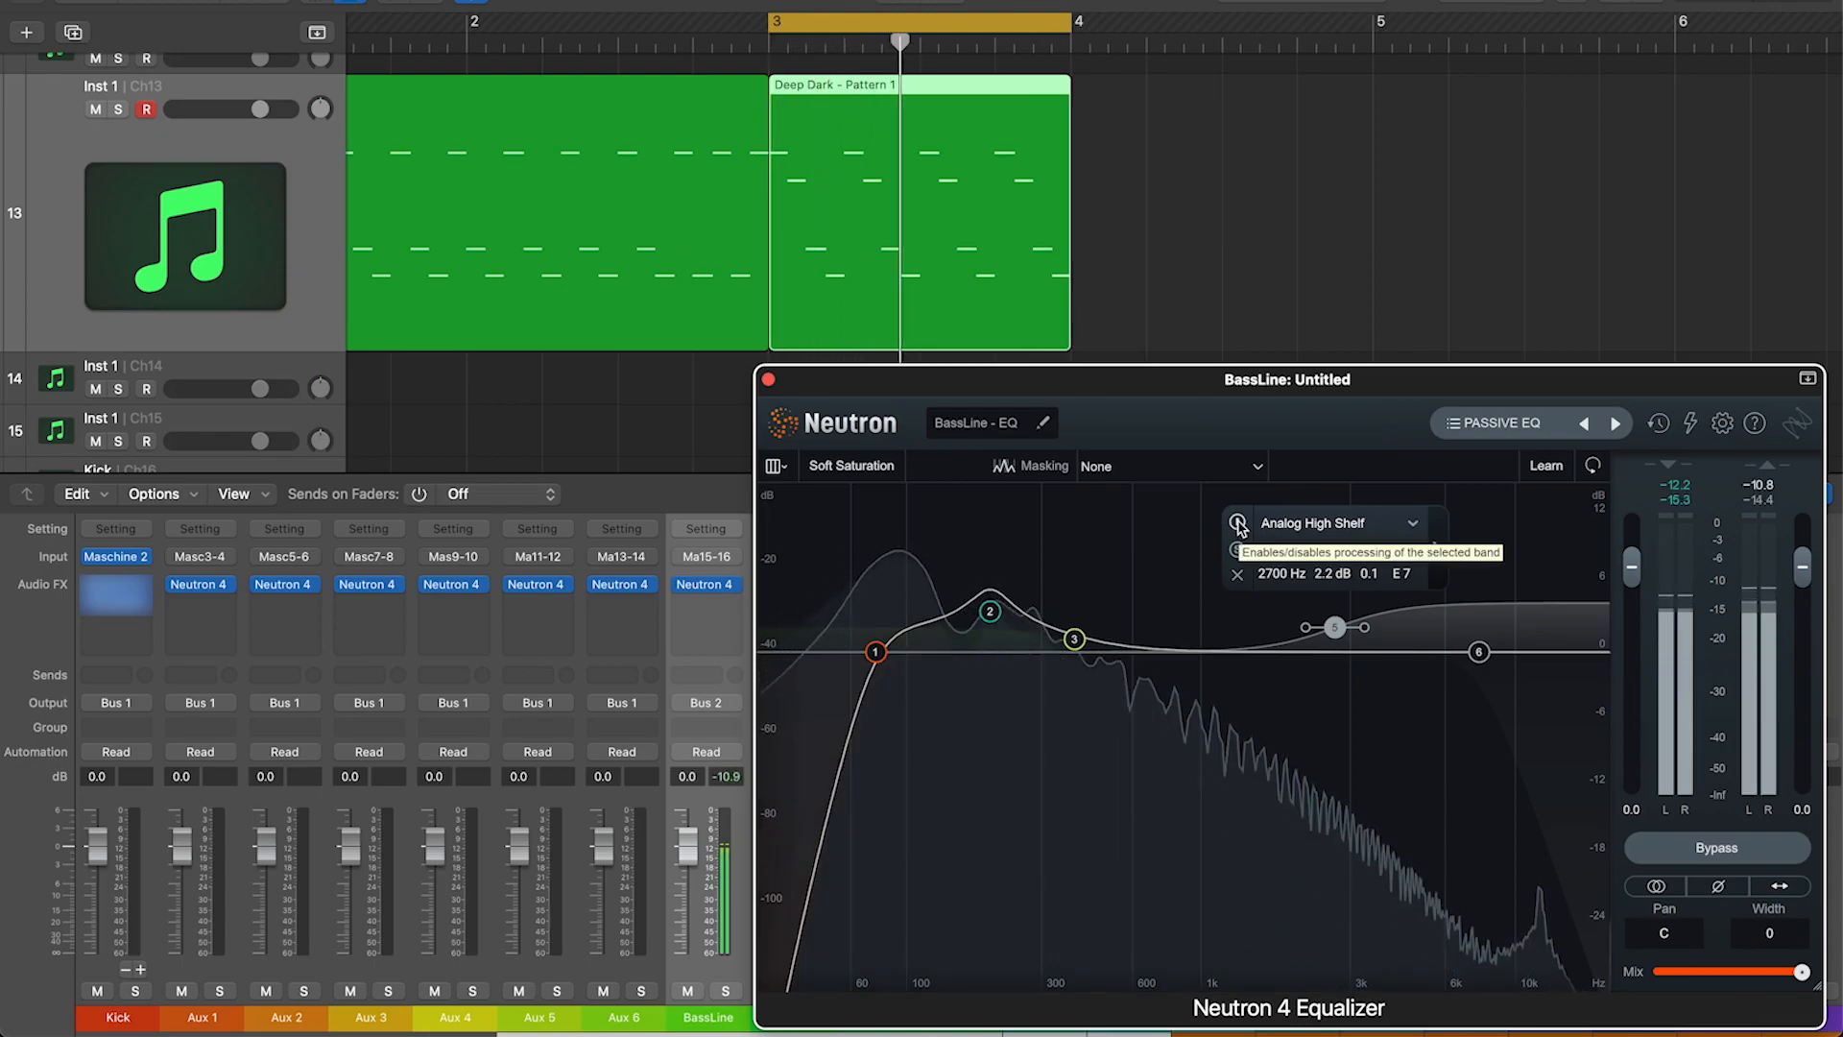
left_click(1238, 524)
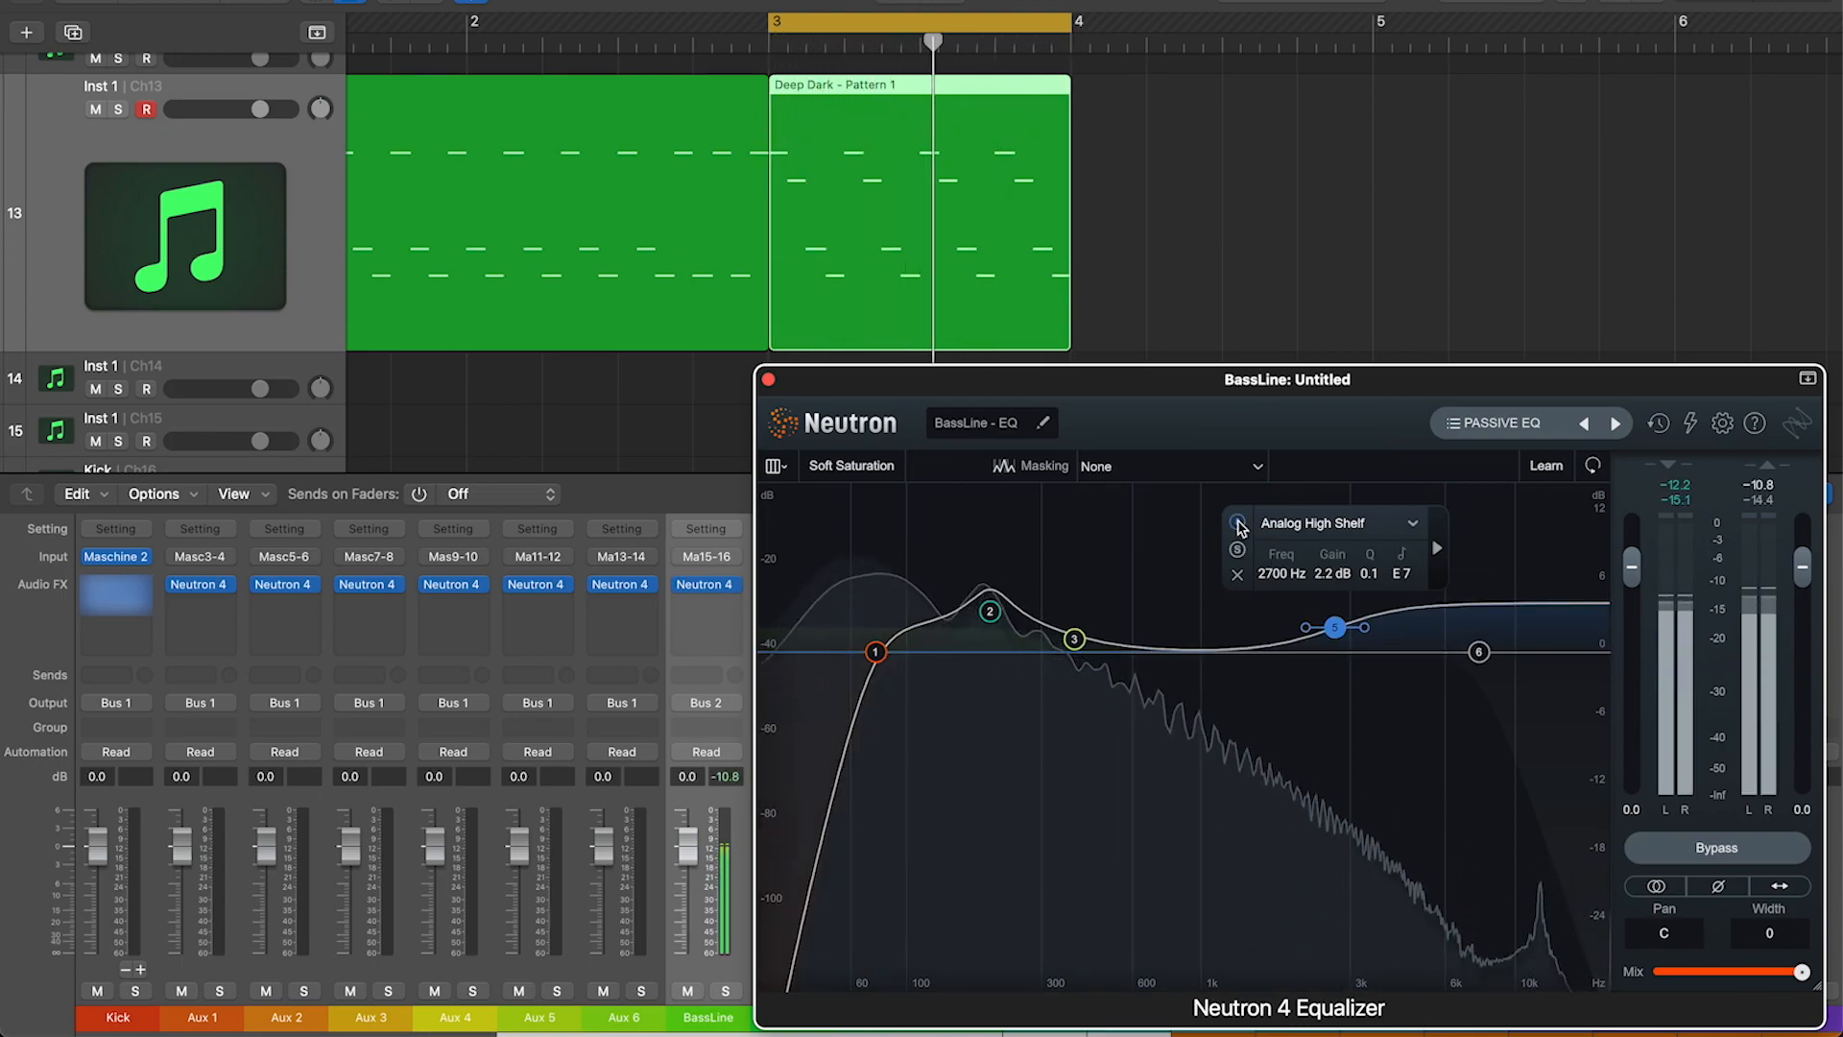
left_click(1238, 525)
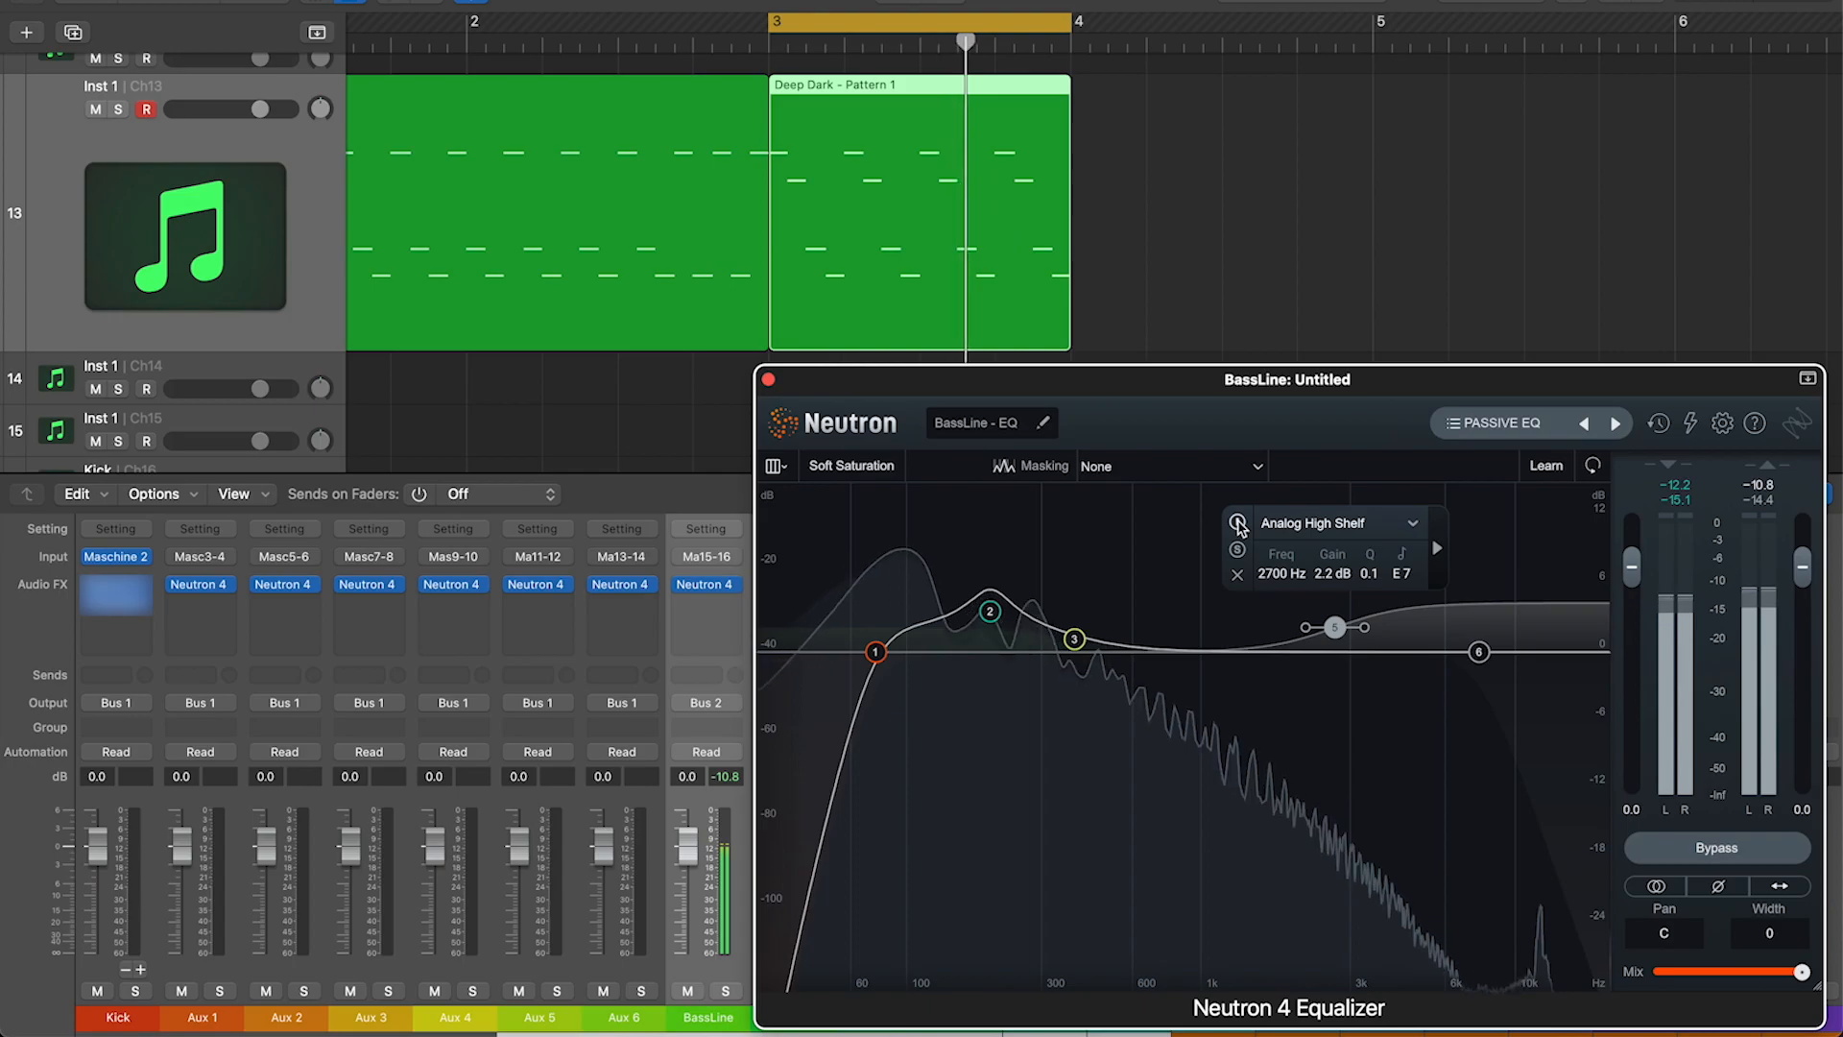
left_click(1238, 524)
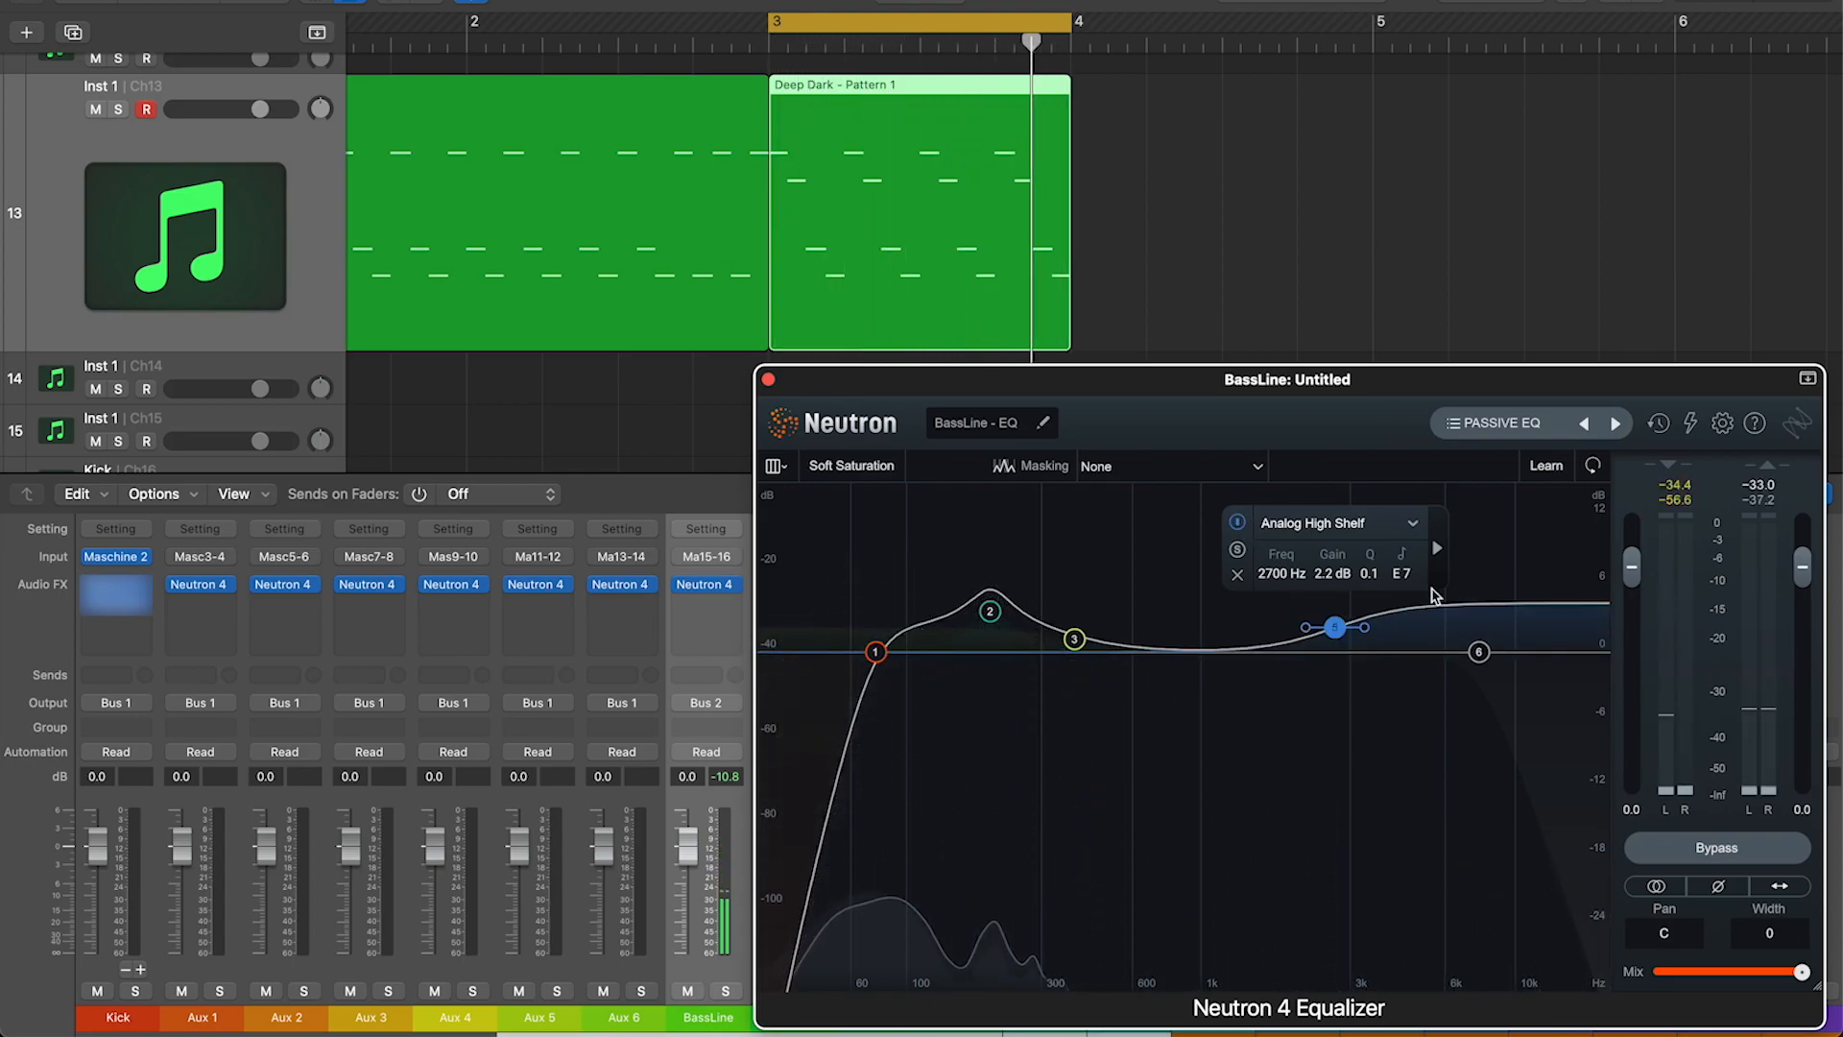
Enable the Flat Lowpass on band 6 of the BassLine equalizer, comparing it off and on before stopping playback.
left_click(1478, 653)
left_click(1379, 548)
key("space")
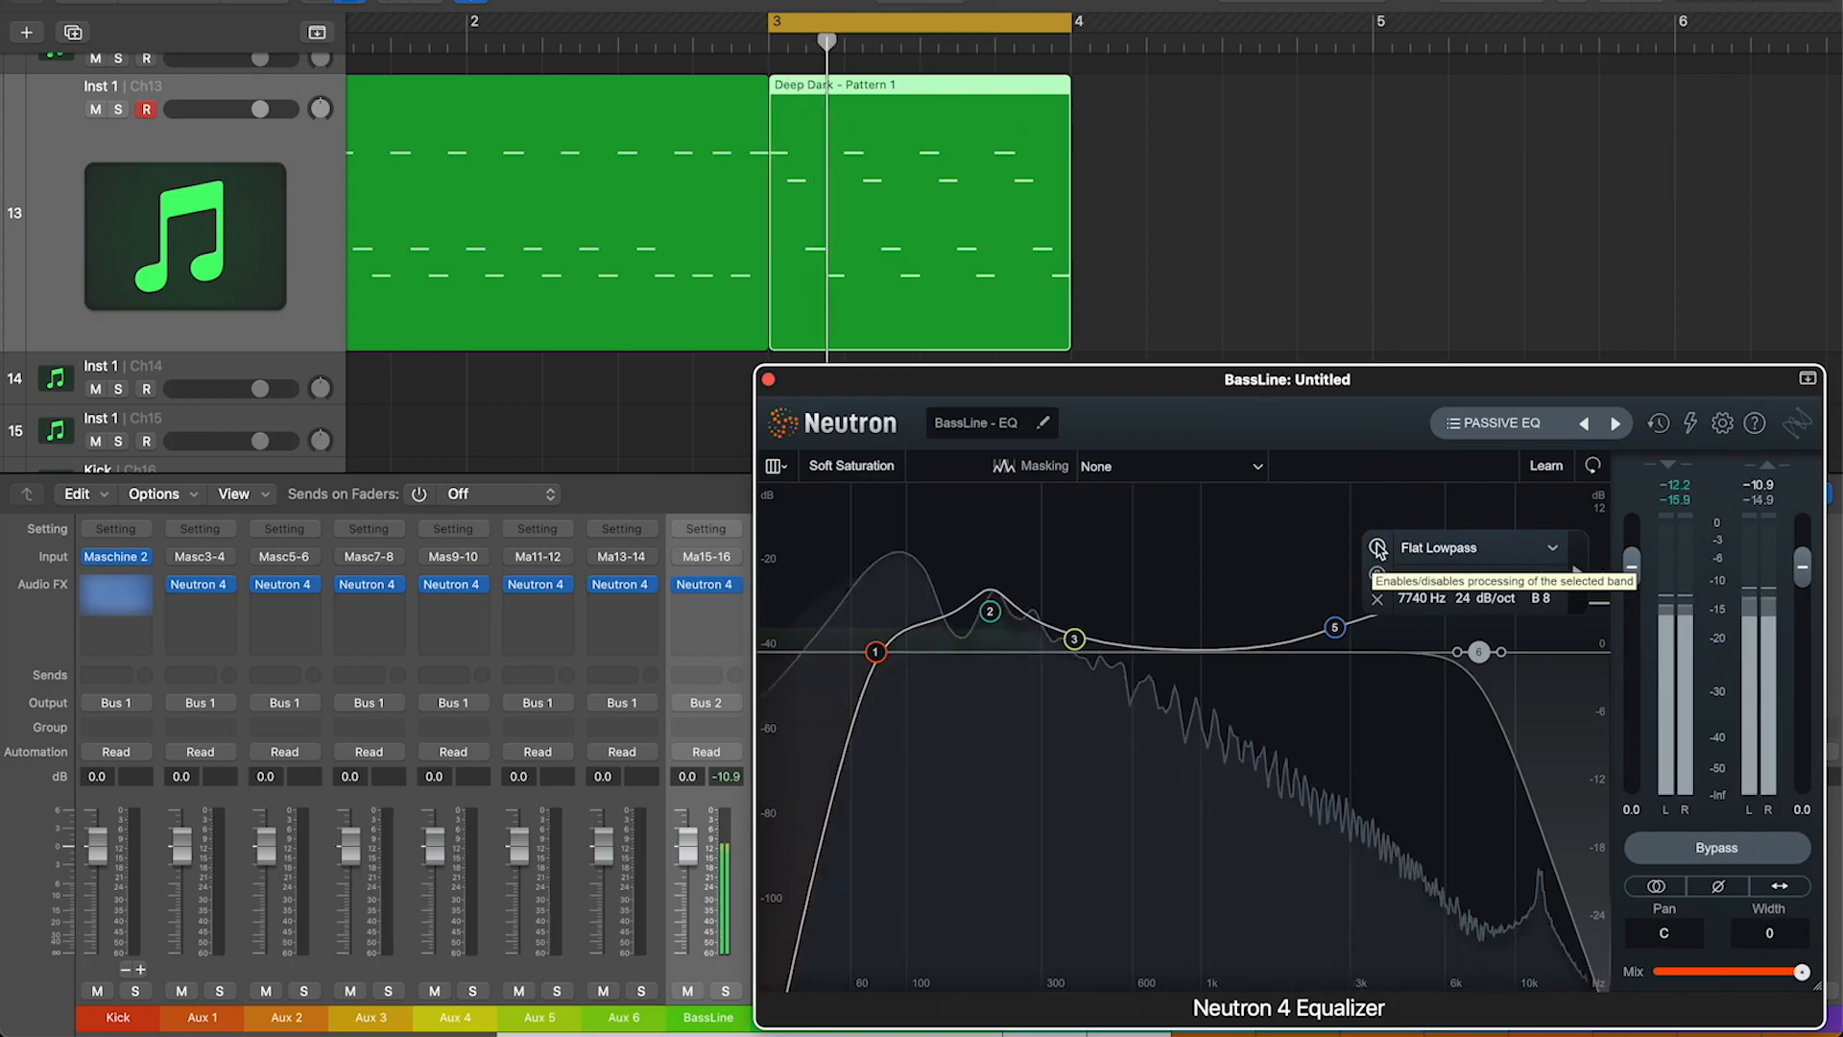
left_click(1378, 548)
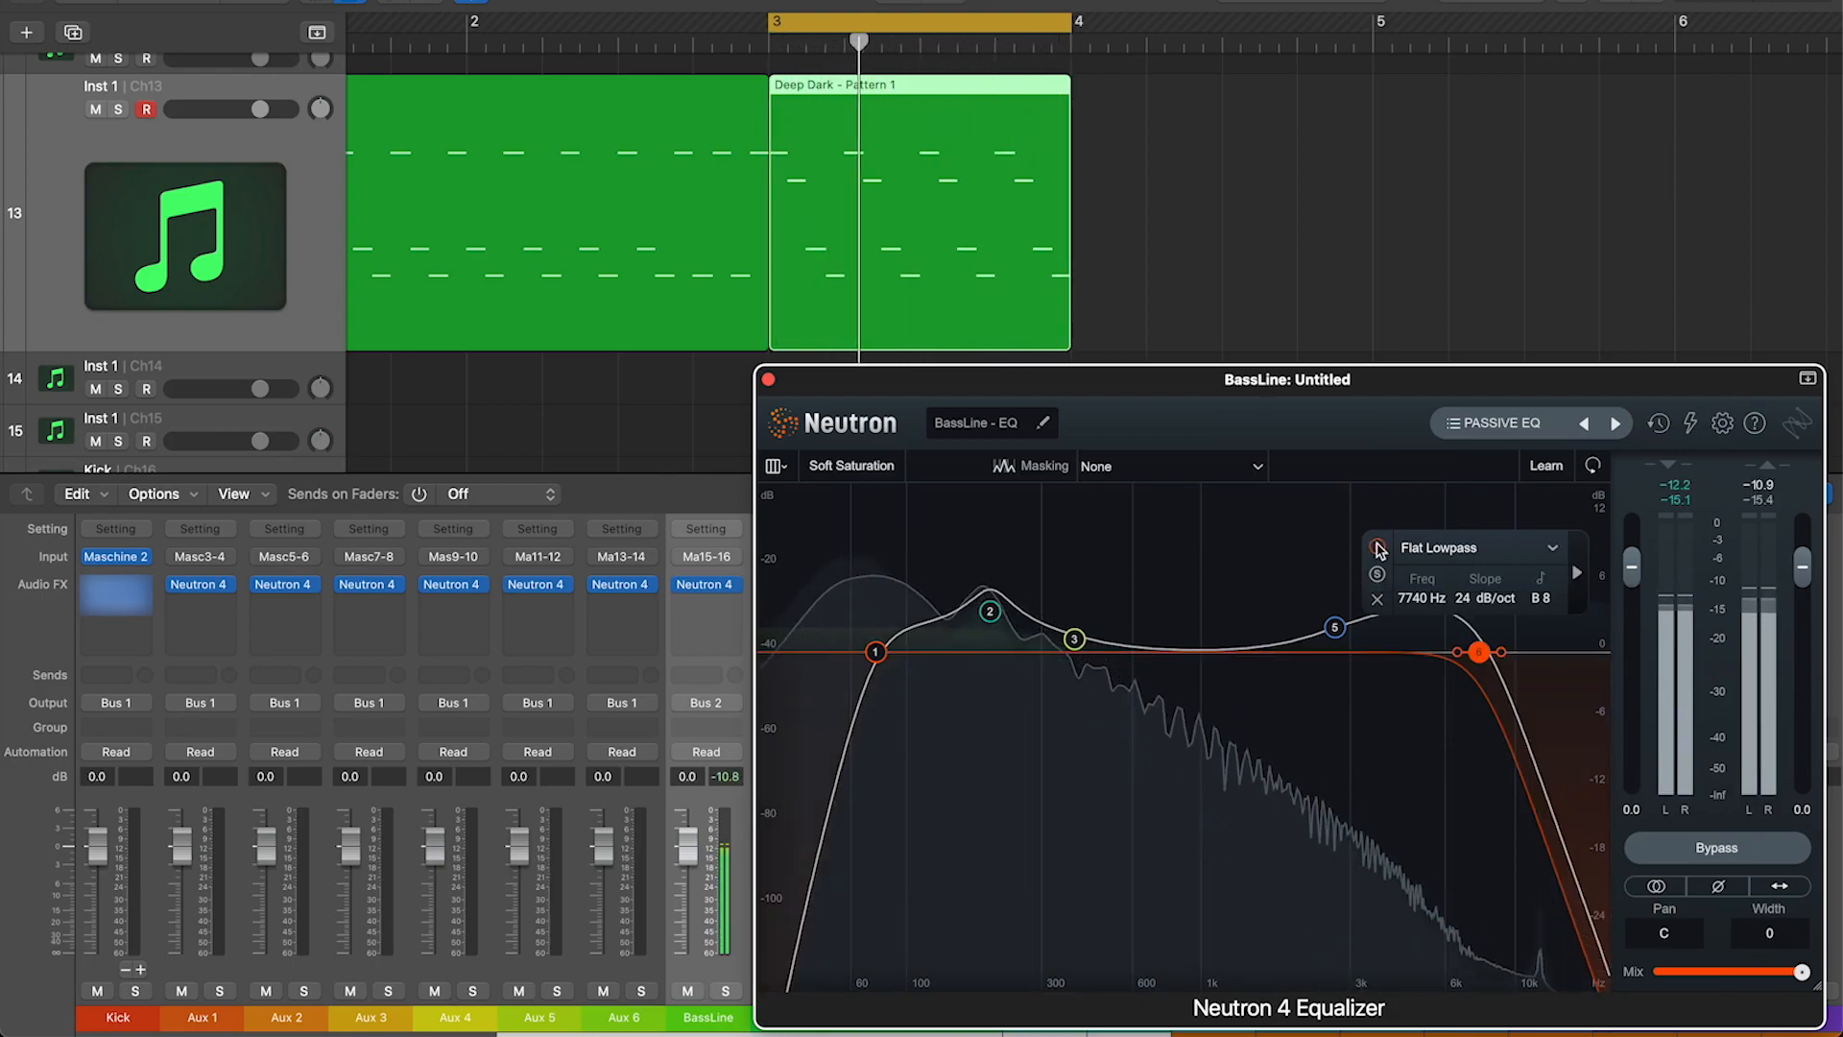
left_click(1379, 548)
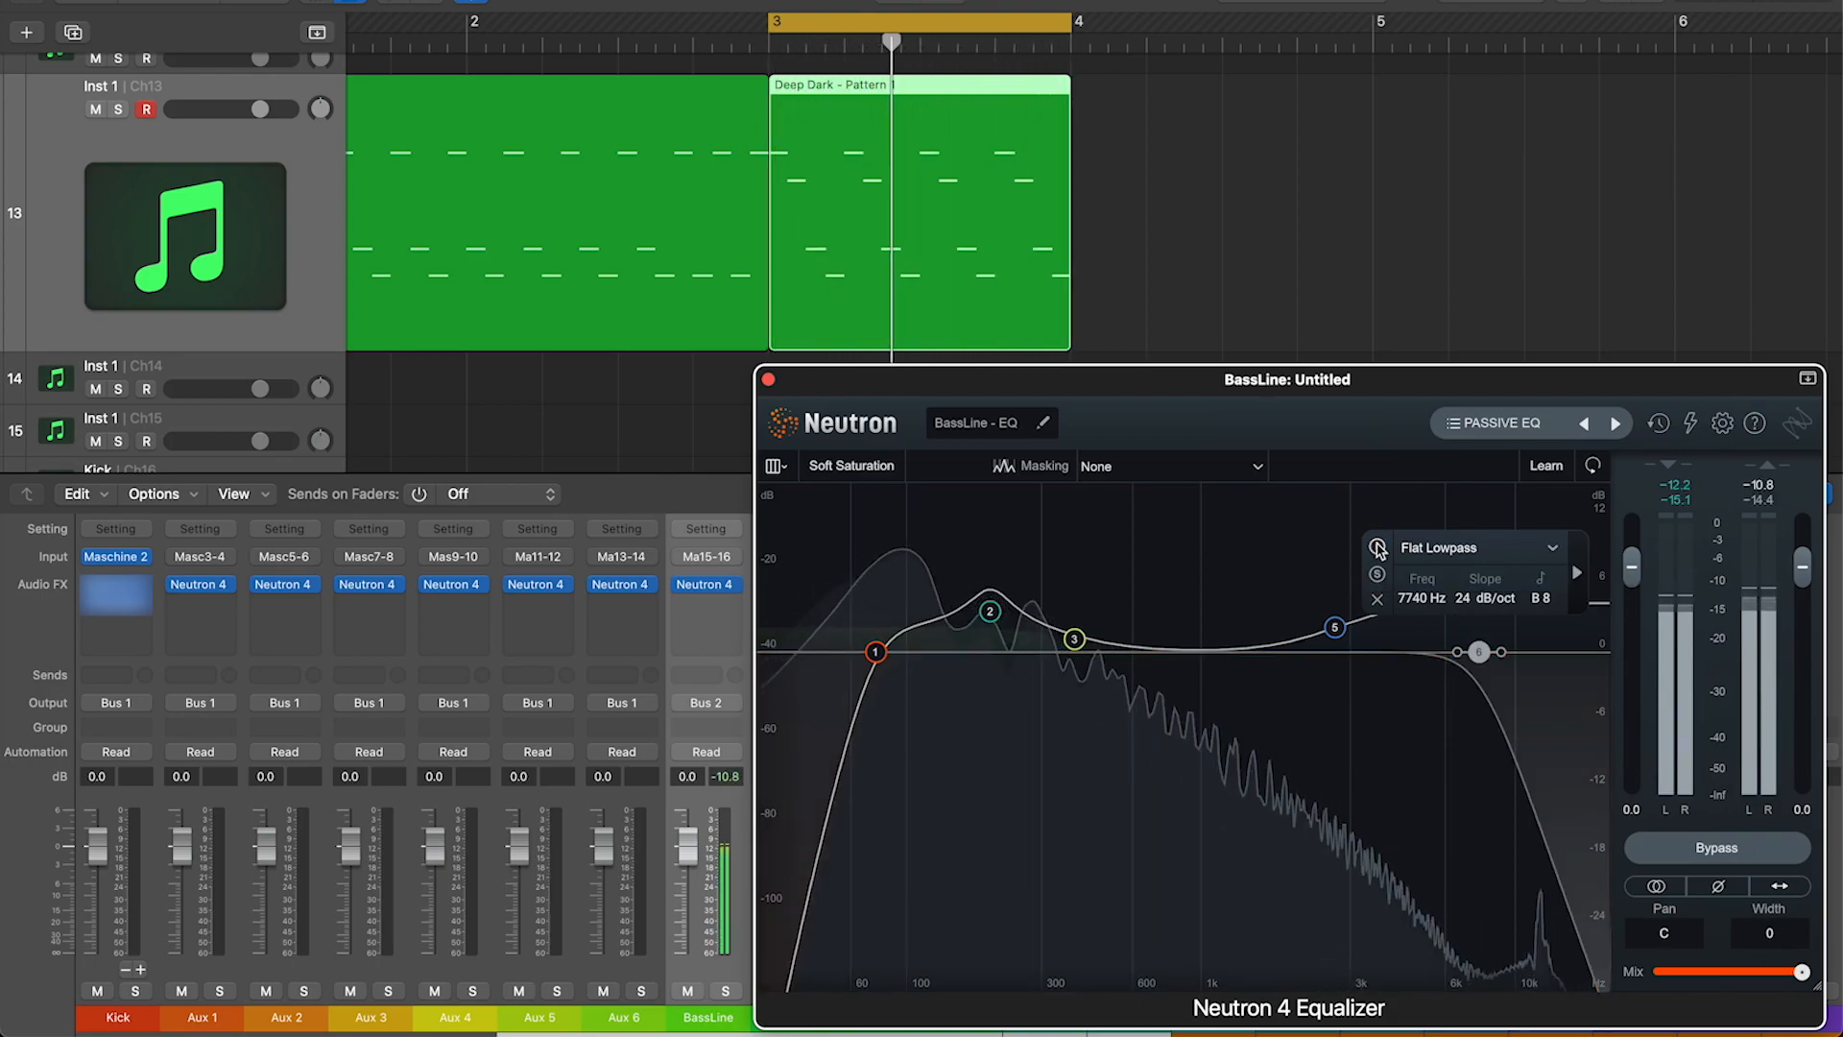
left_click(1379, 548)
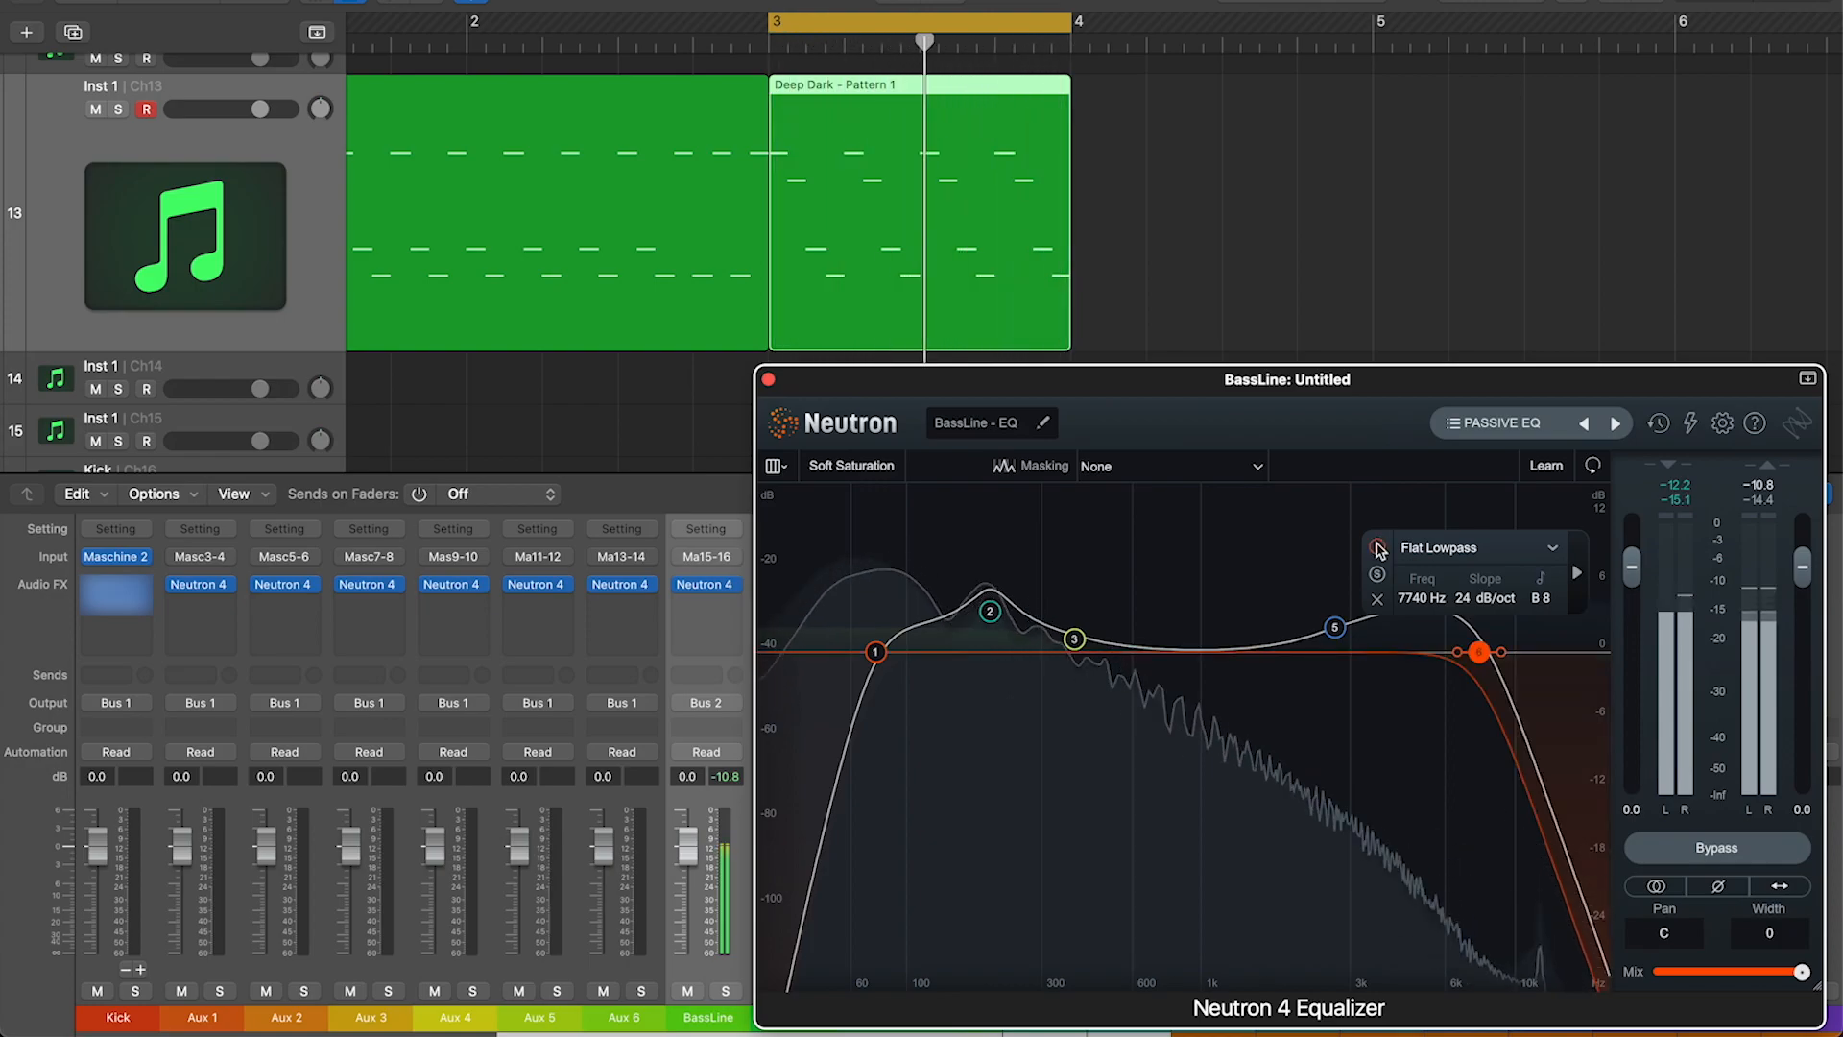
key("space")
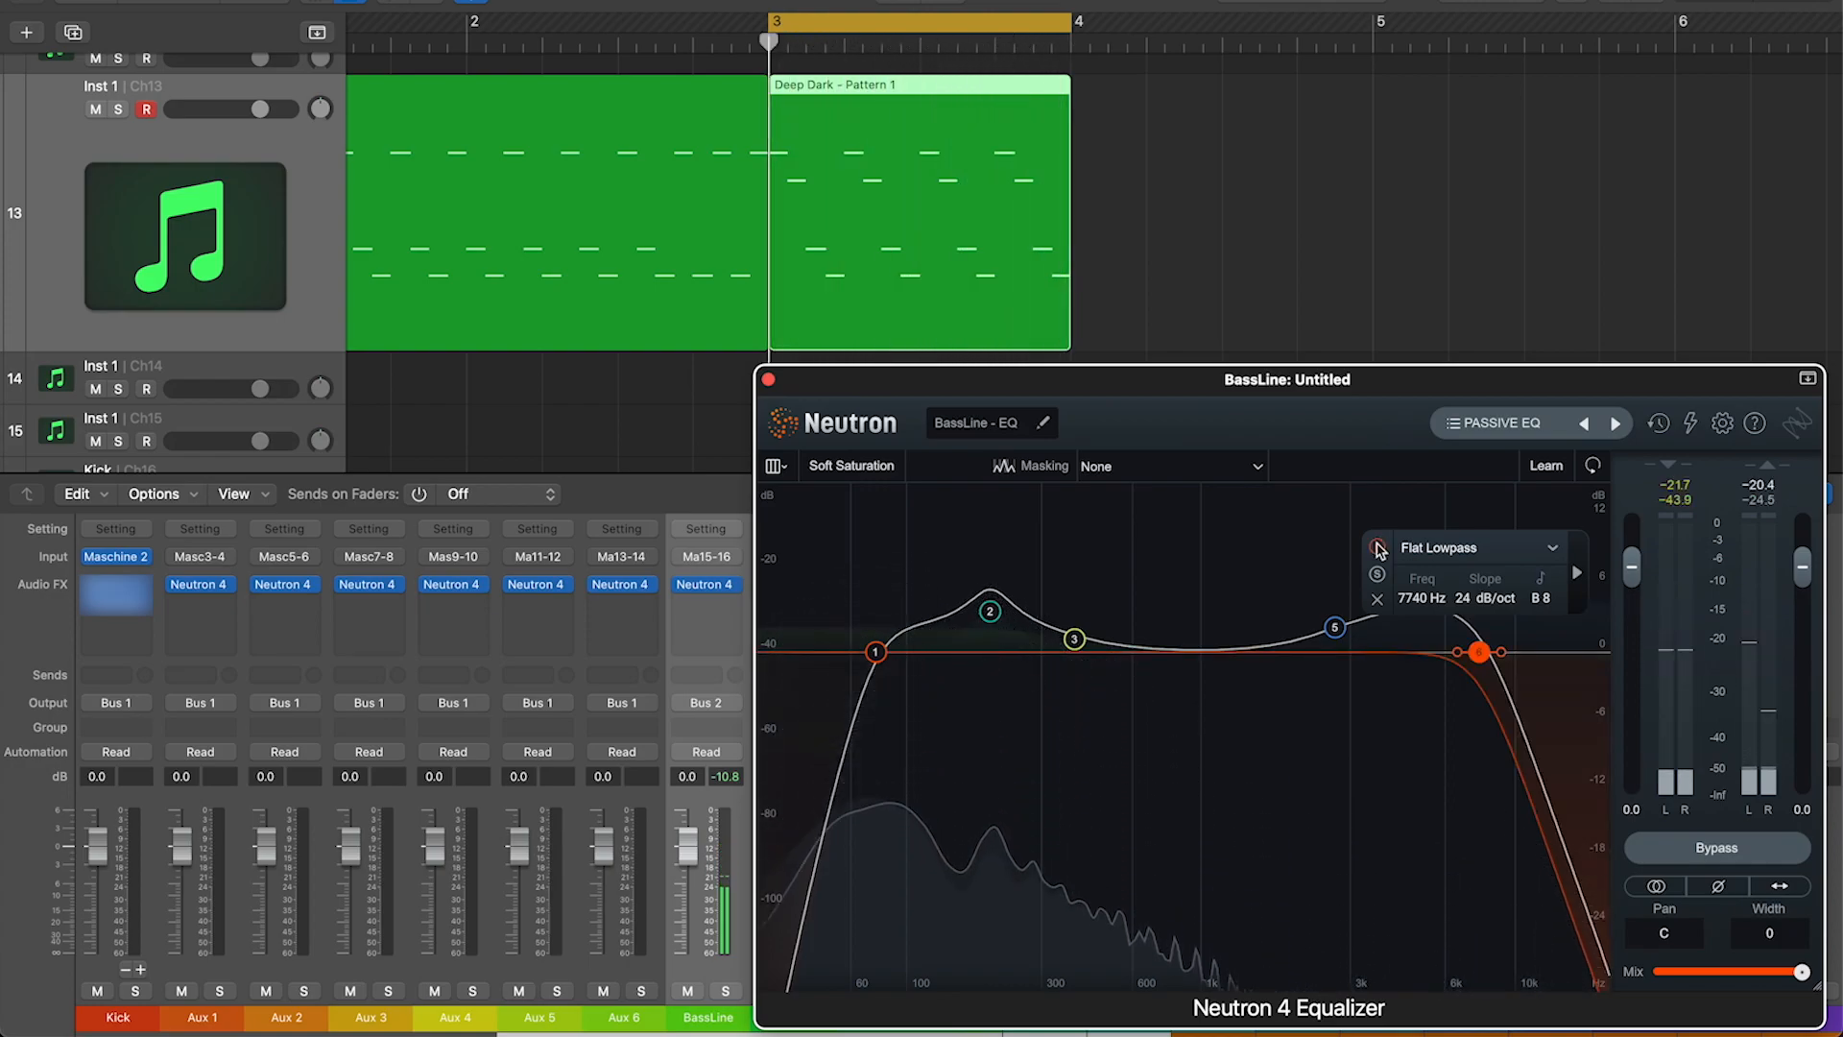
Compare the bassline before and after EQ by toggling the equalizer's global bypass during playback, leaving the EQ active.
left_click(1728, 848)
key("space")
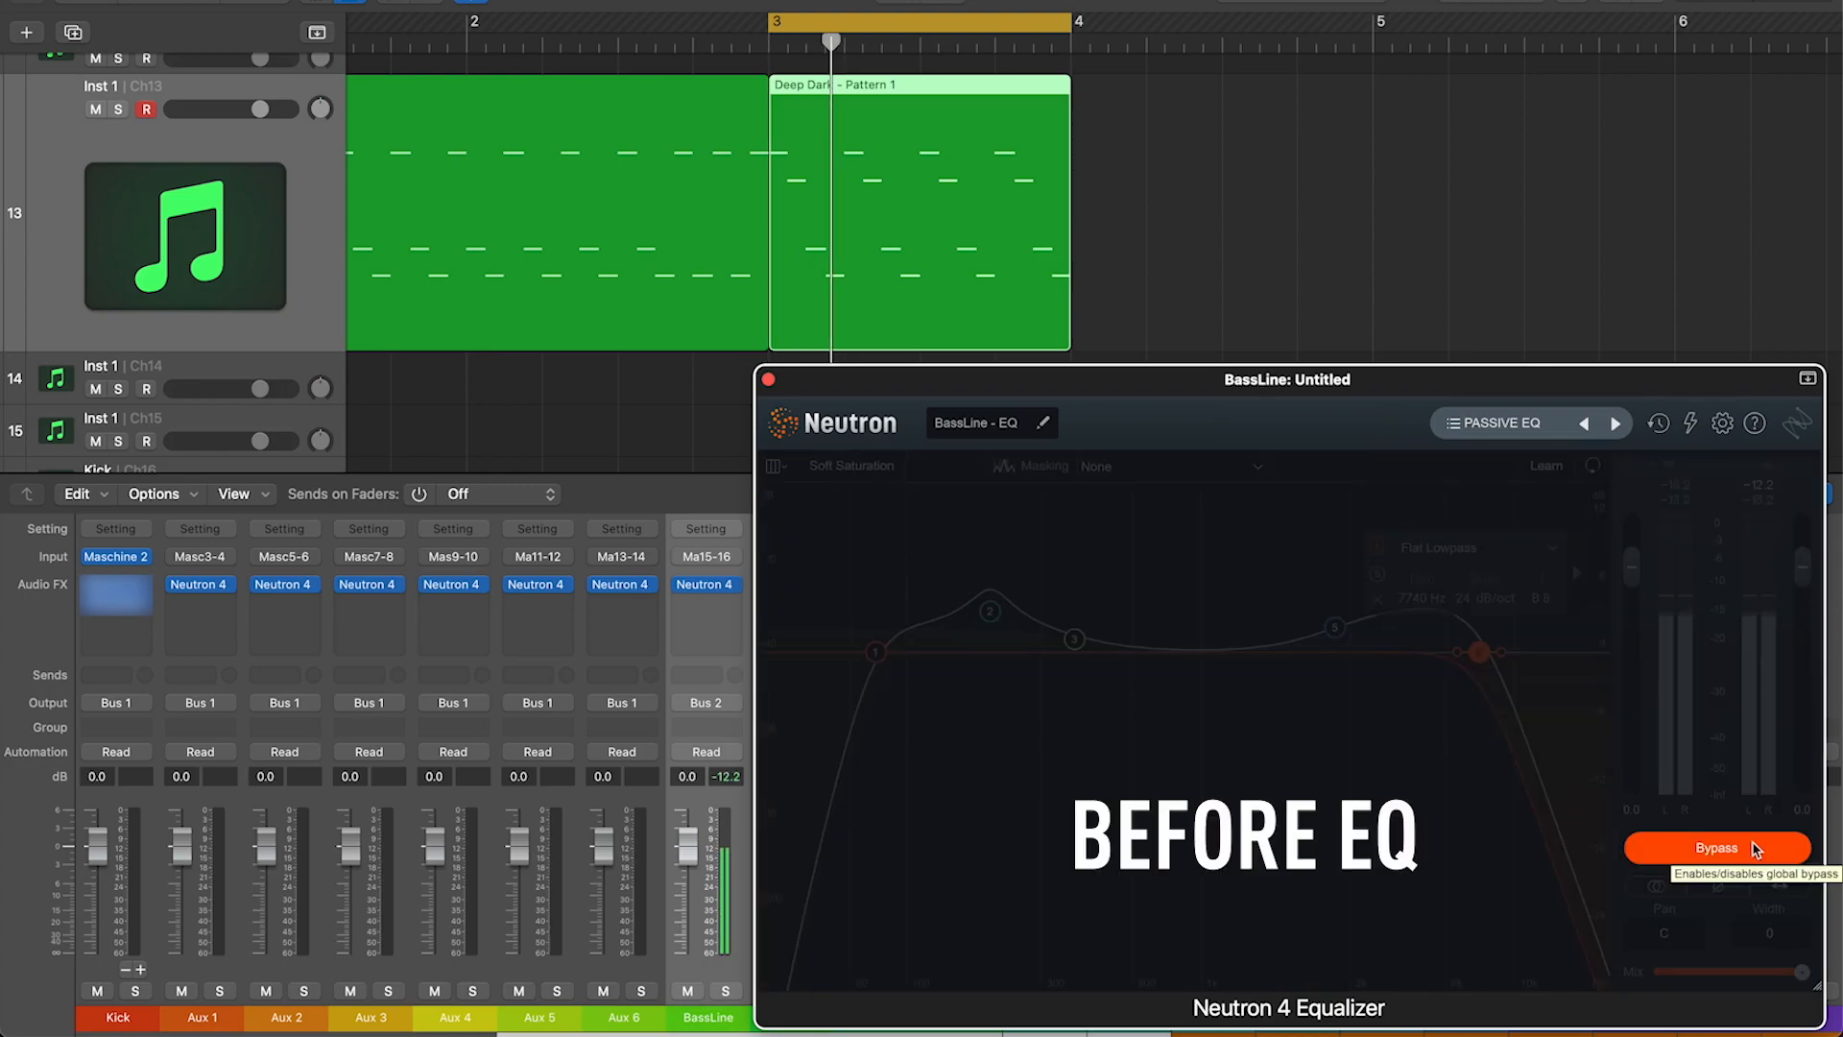
left_click(1753, 848)
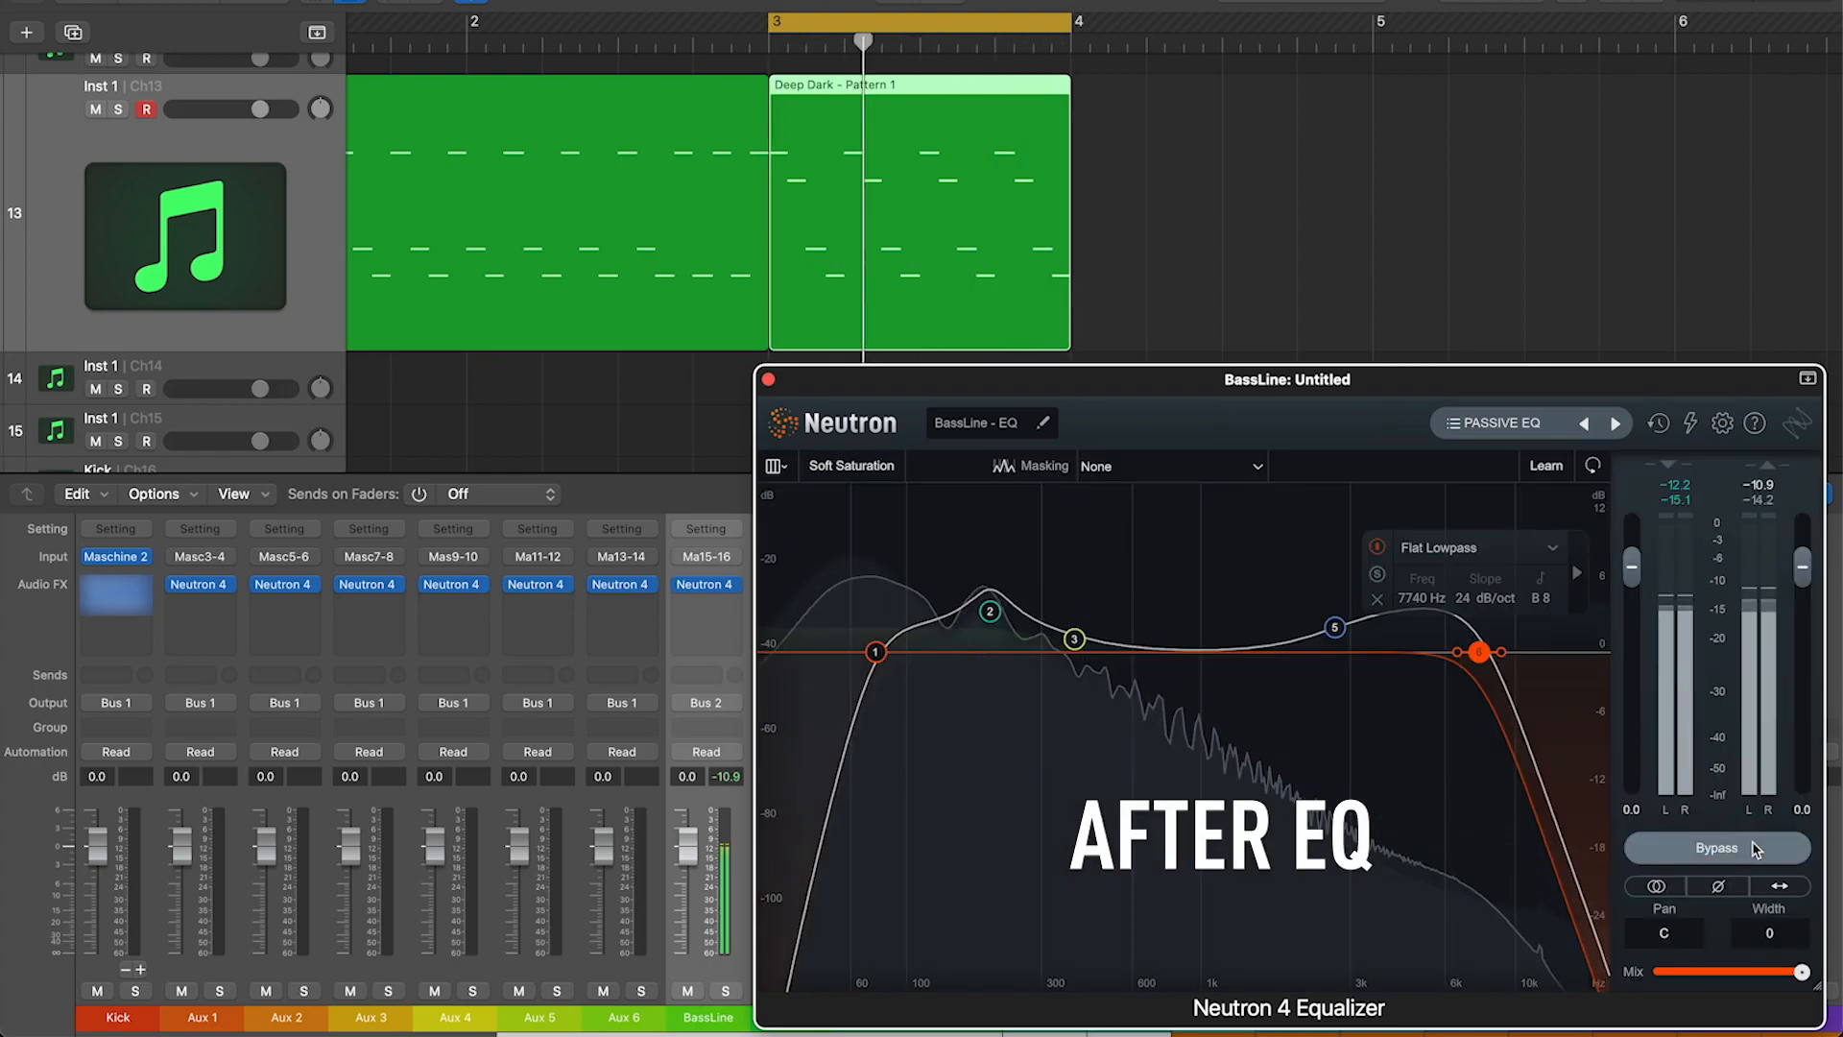
left_click(1733, 849)
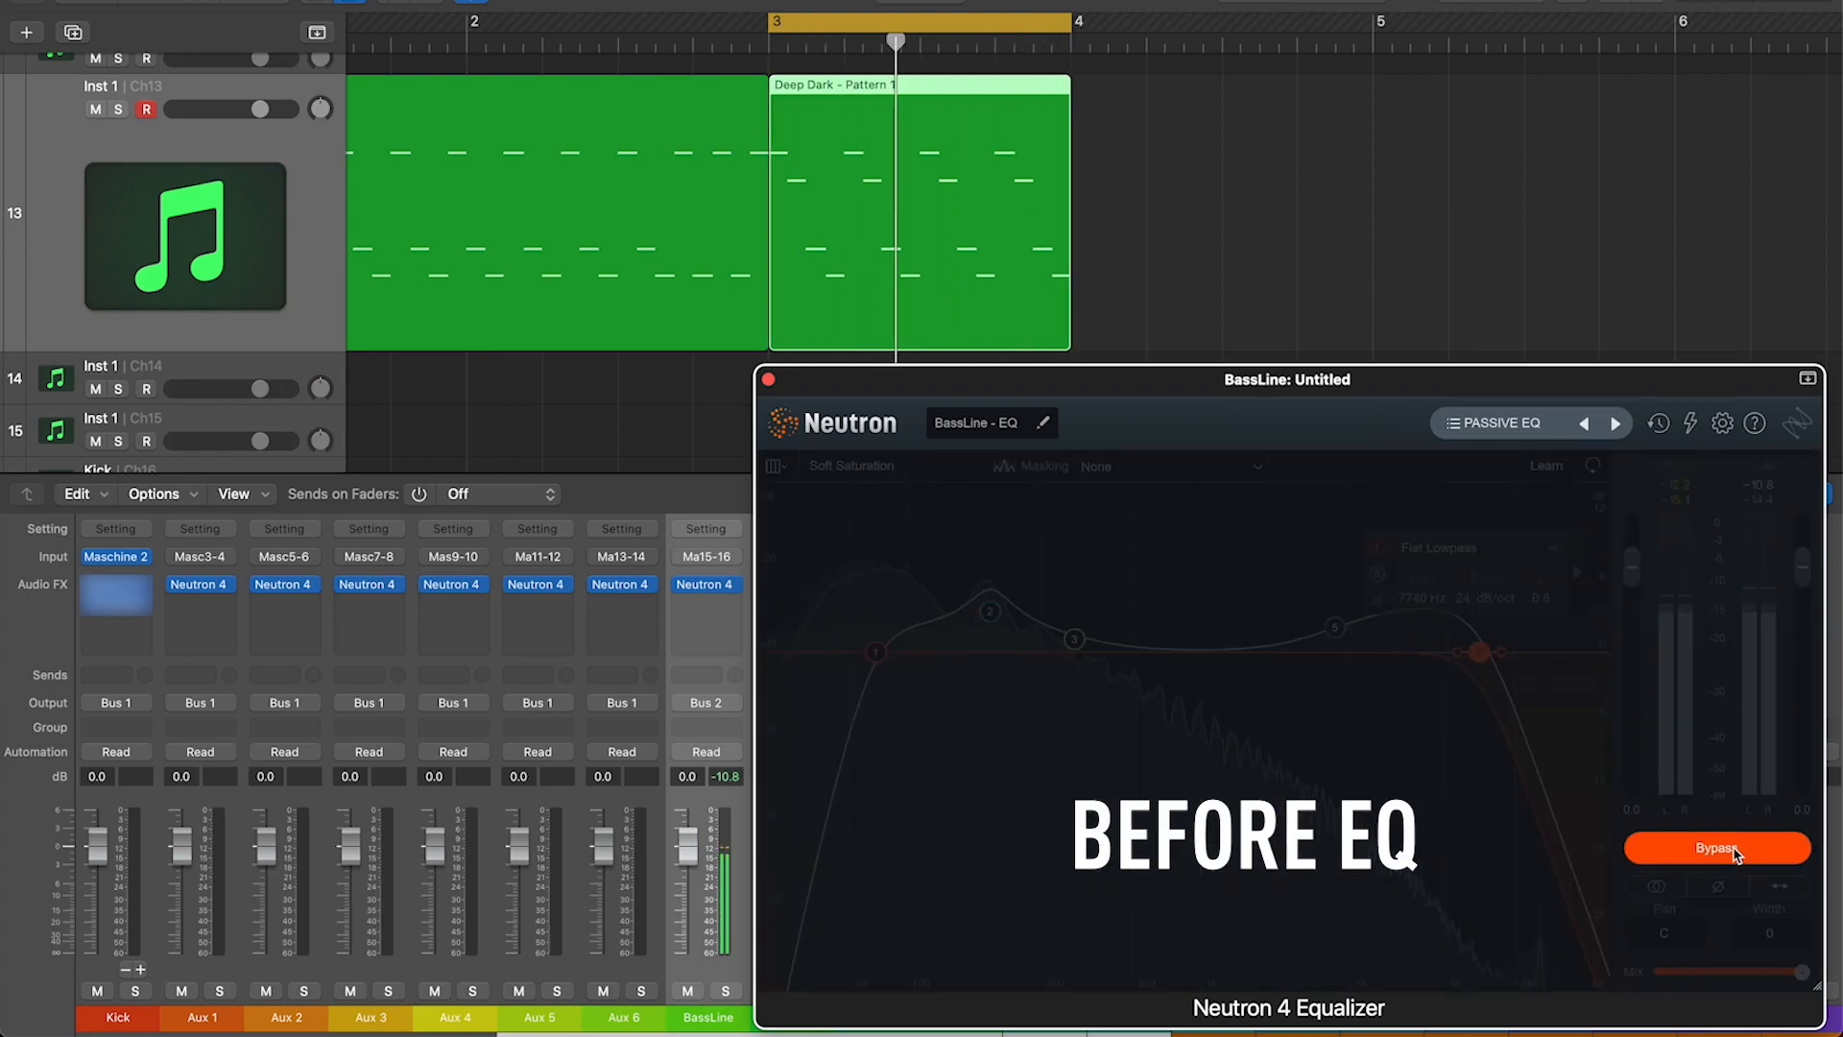
left_click(1735, 852)
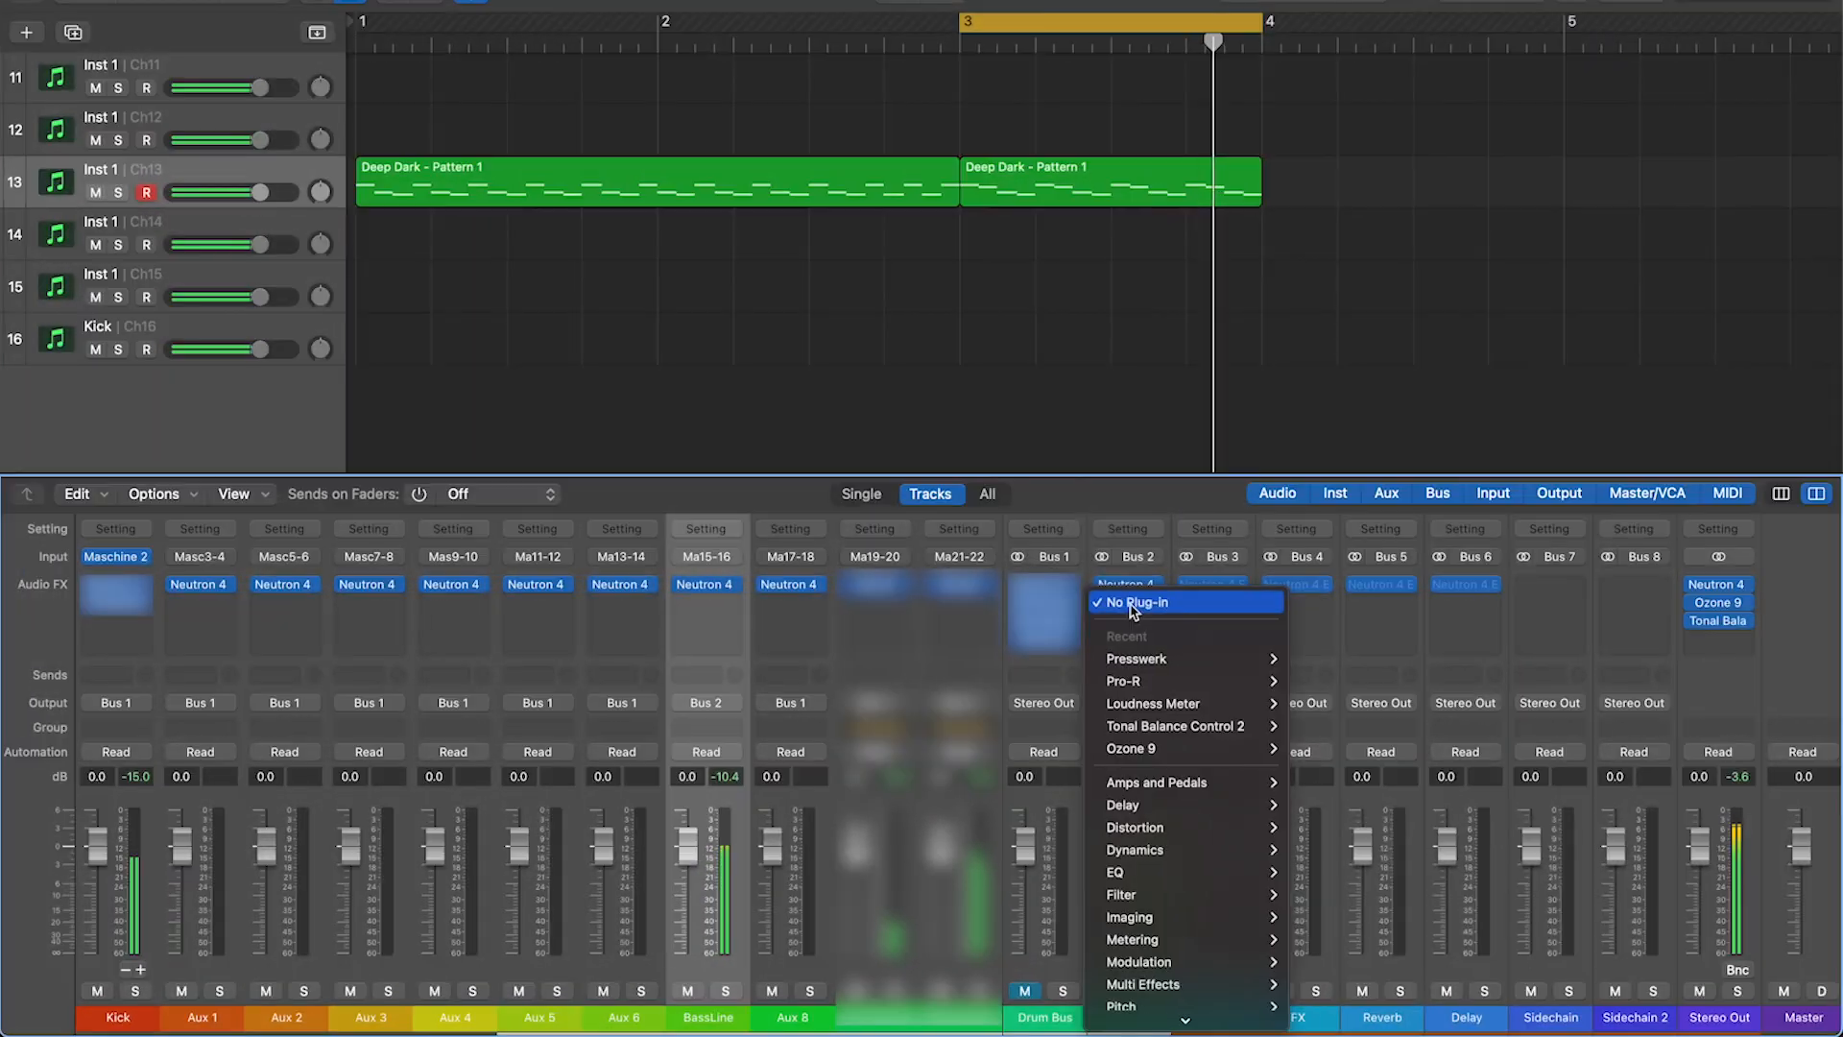
Insert a stereo Presswerk on the Bass bus after Neutron 4 and load its GL Tight Synth Bass preset from the Bass folder.
mouse_move(1245, 661)
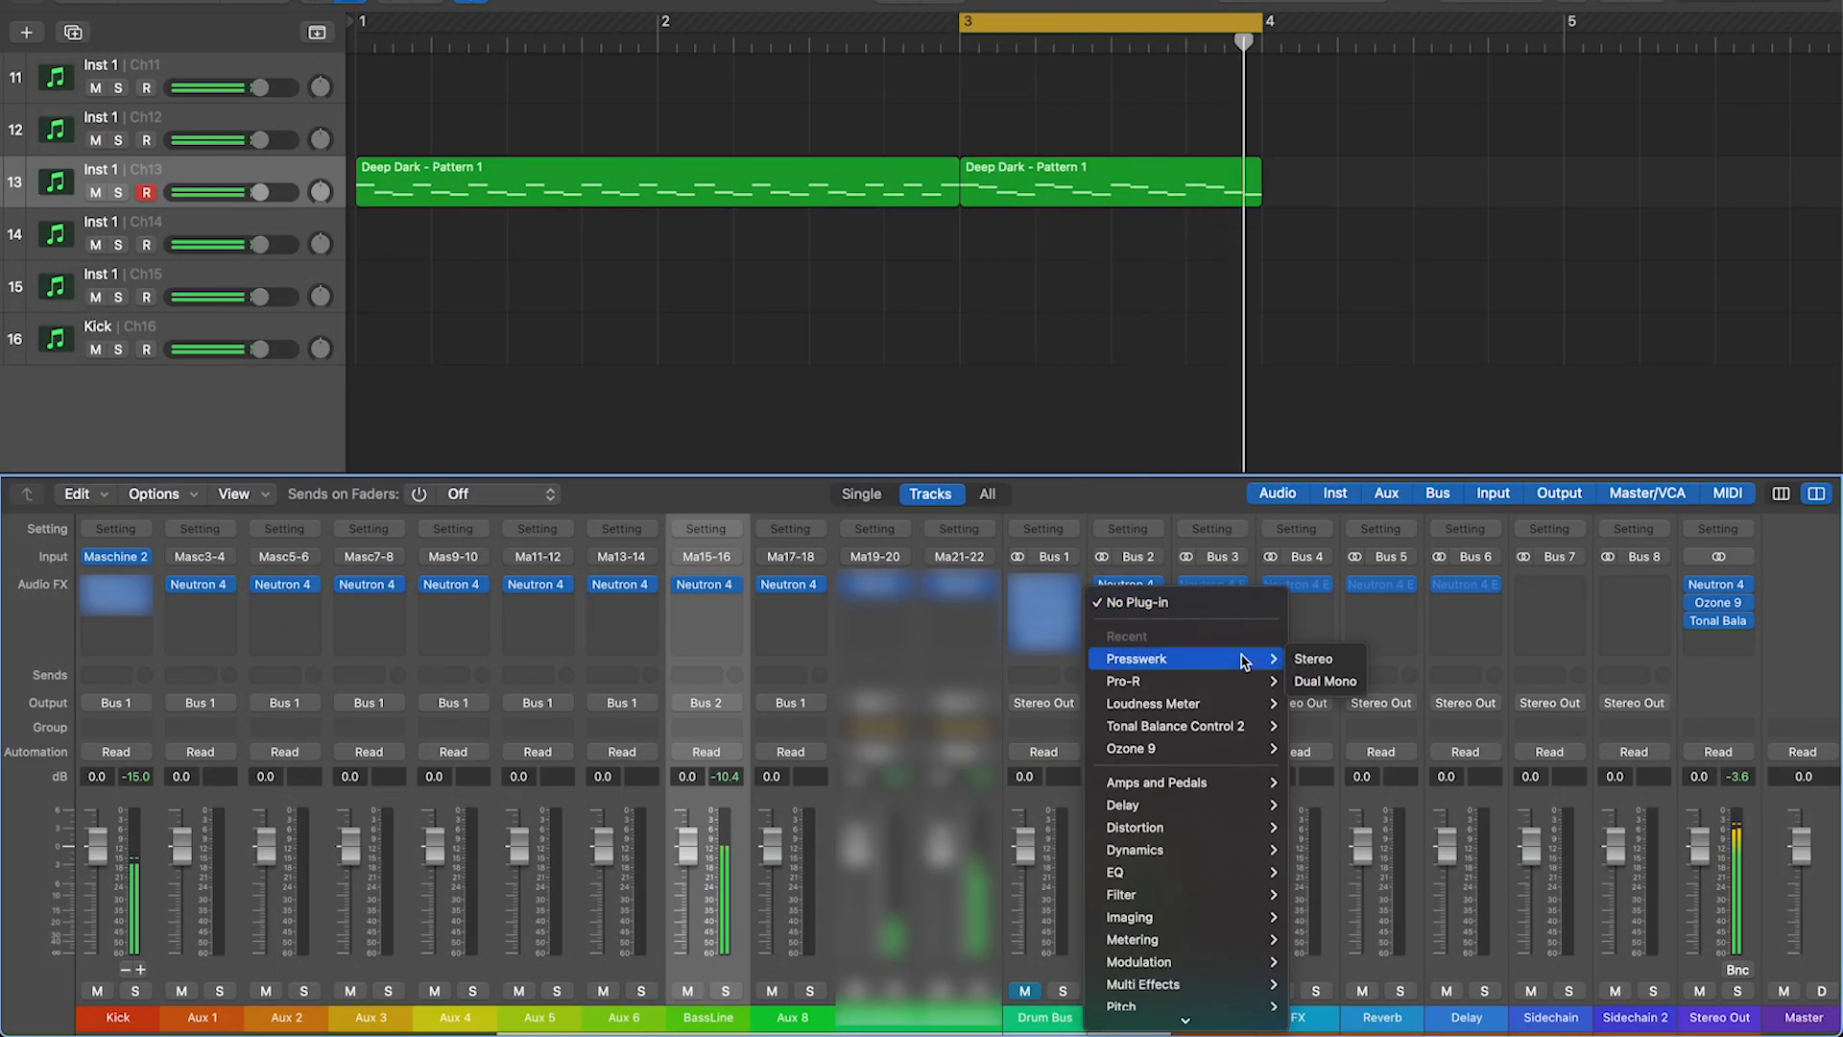
left_click(1330, 661)
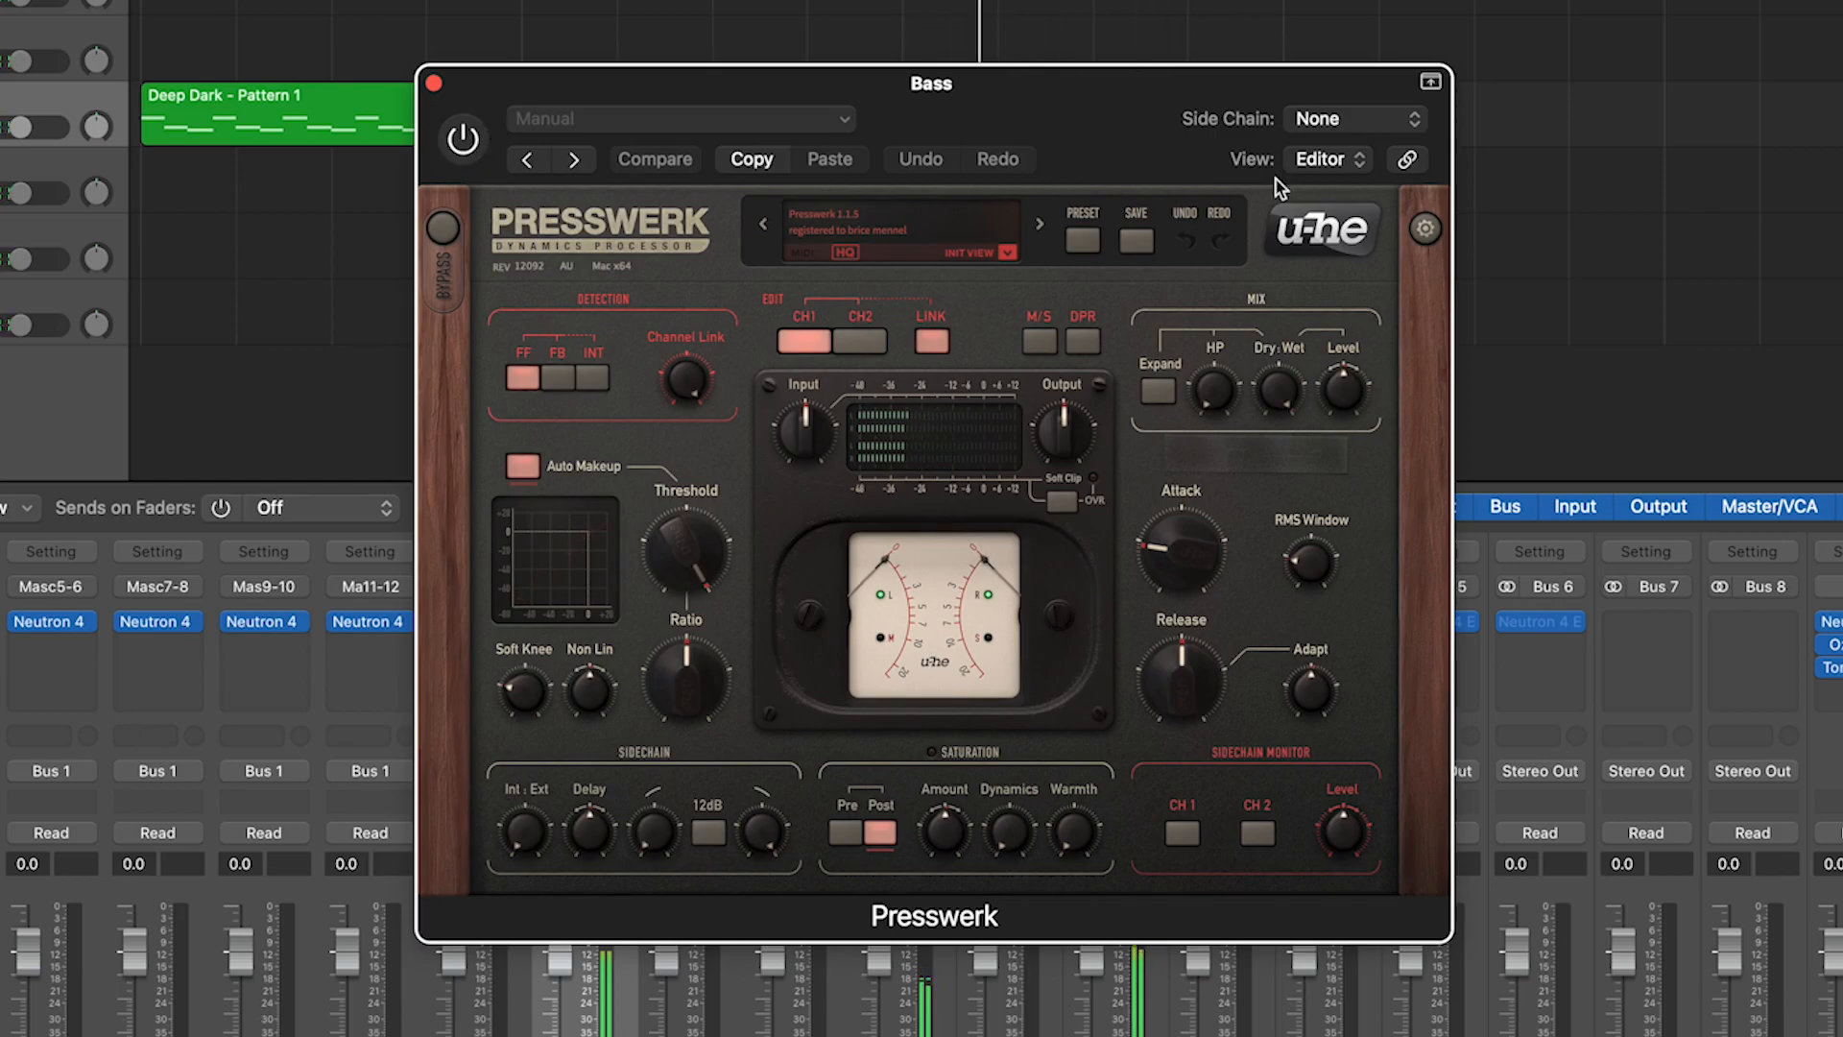
left_click(1084, 240)
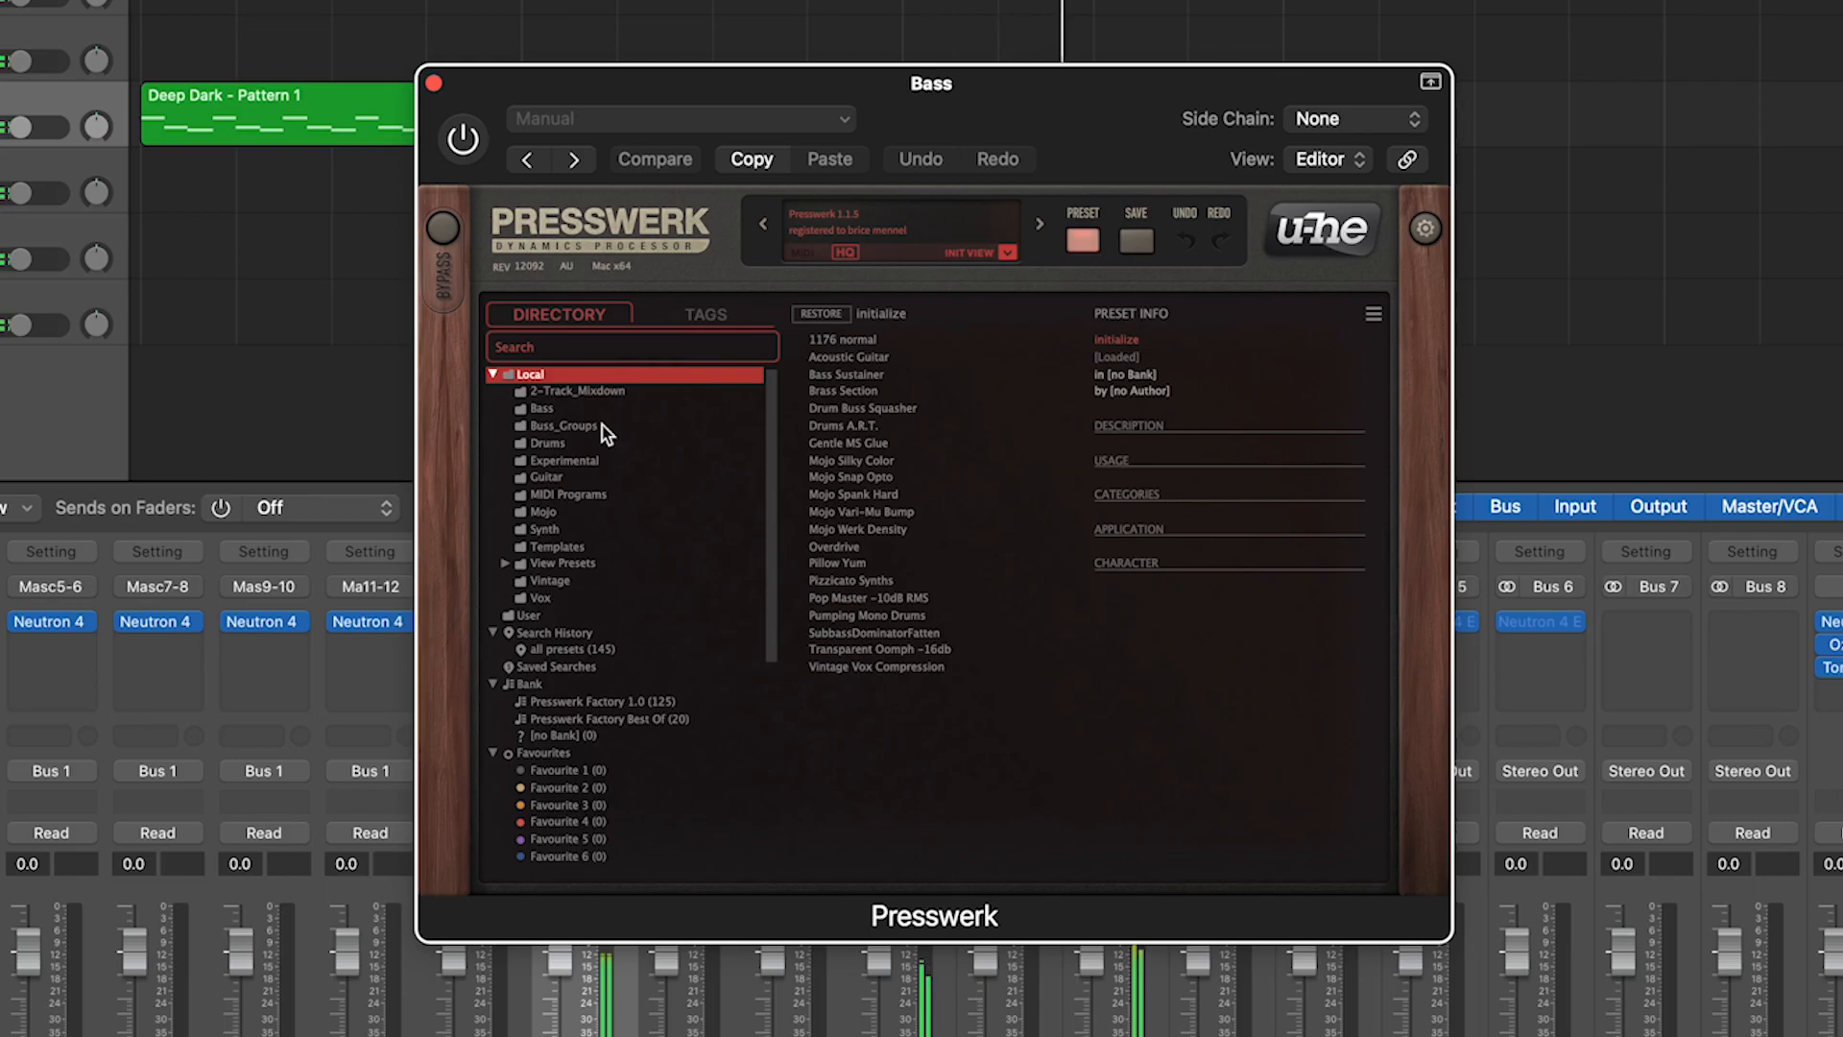
left_click(622, 405)
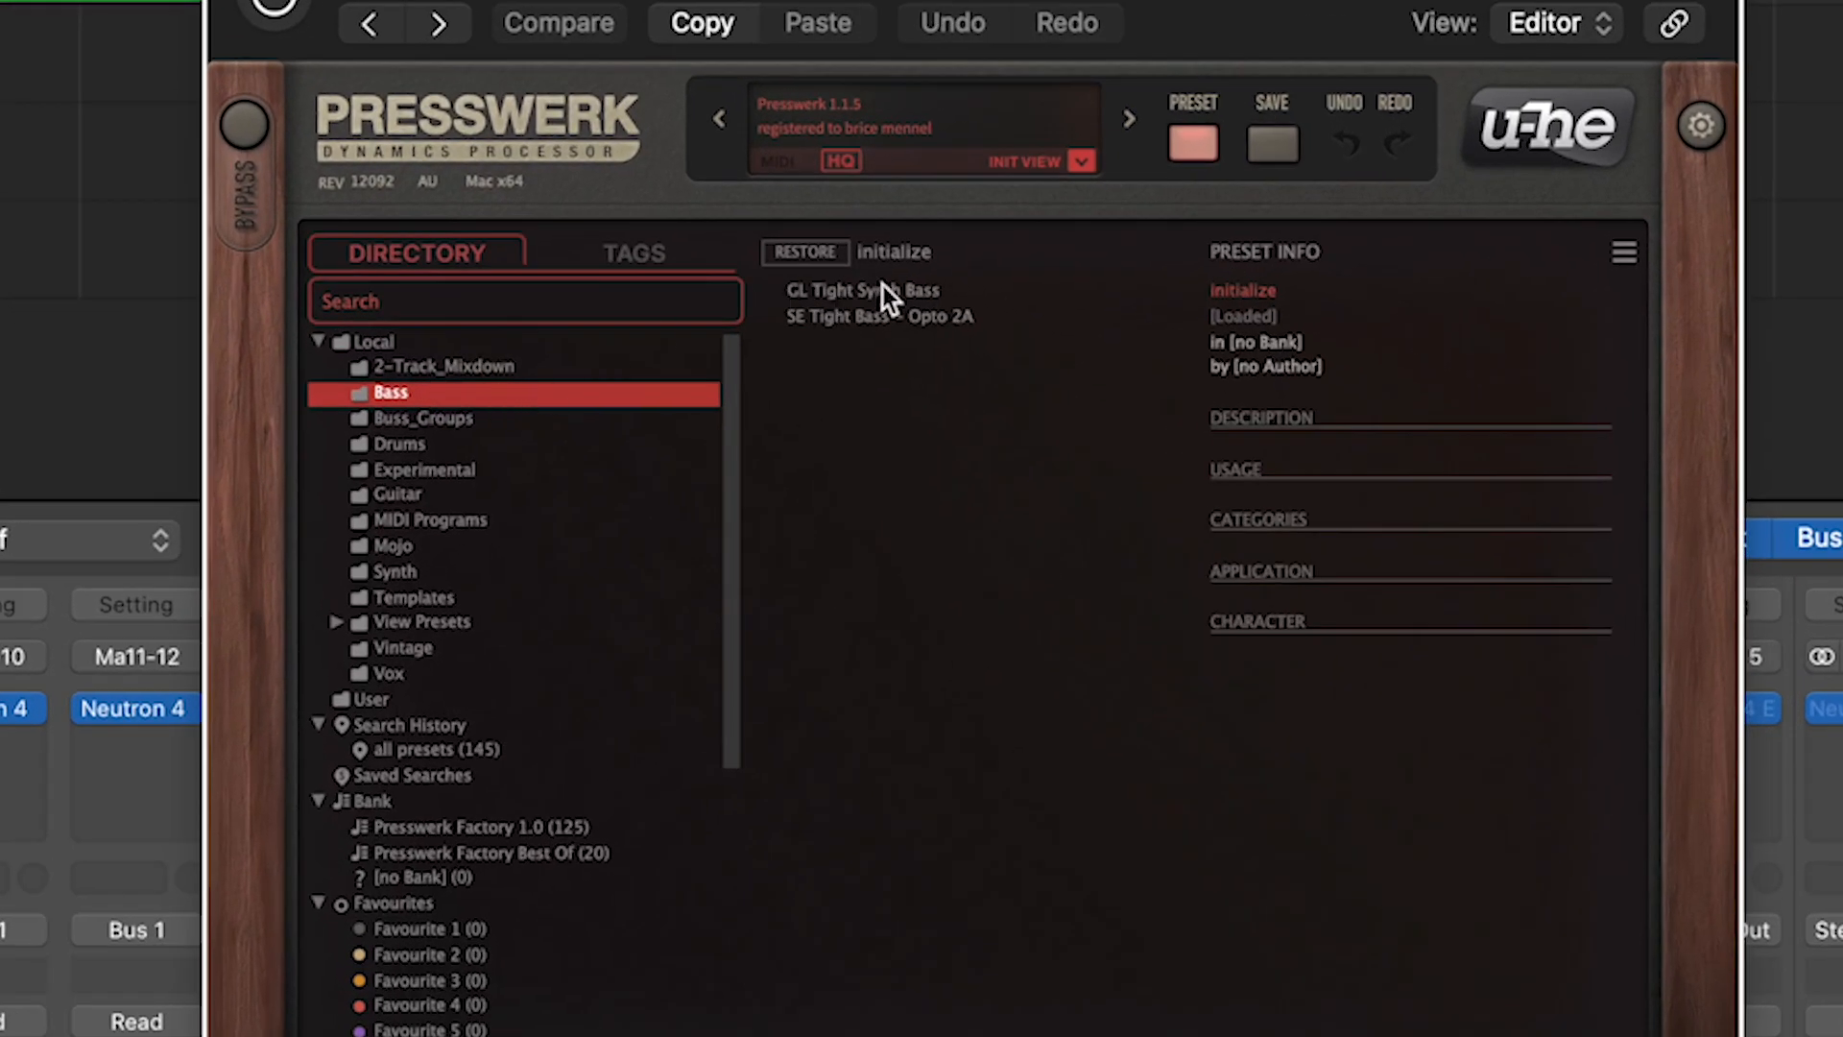
left_click(892, 288)
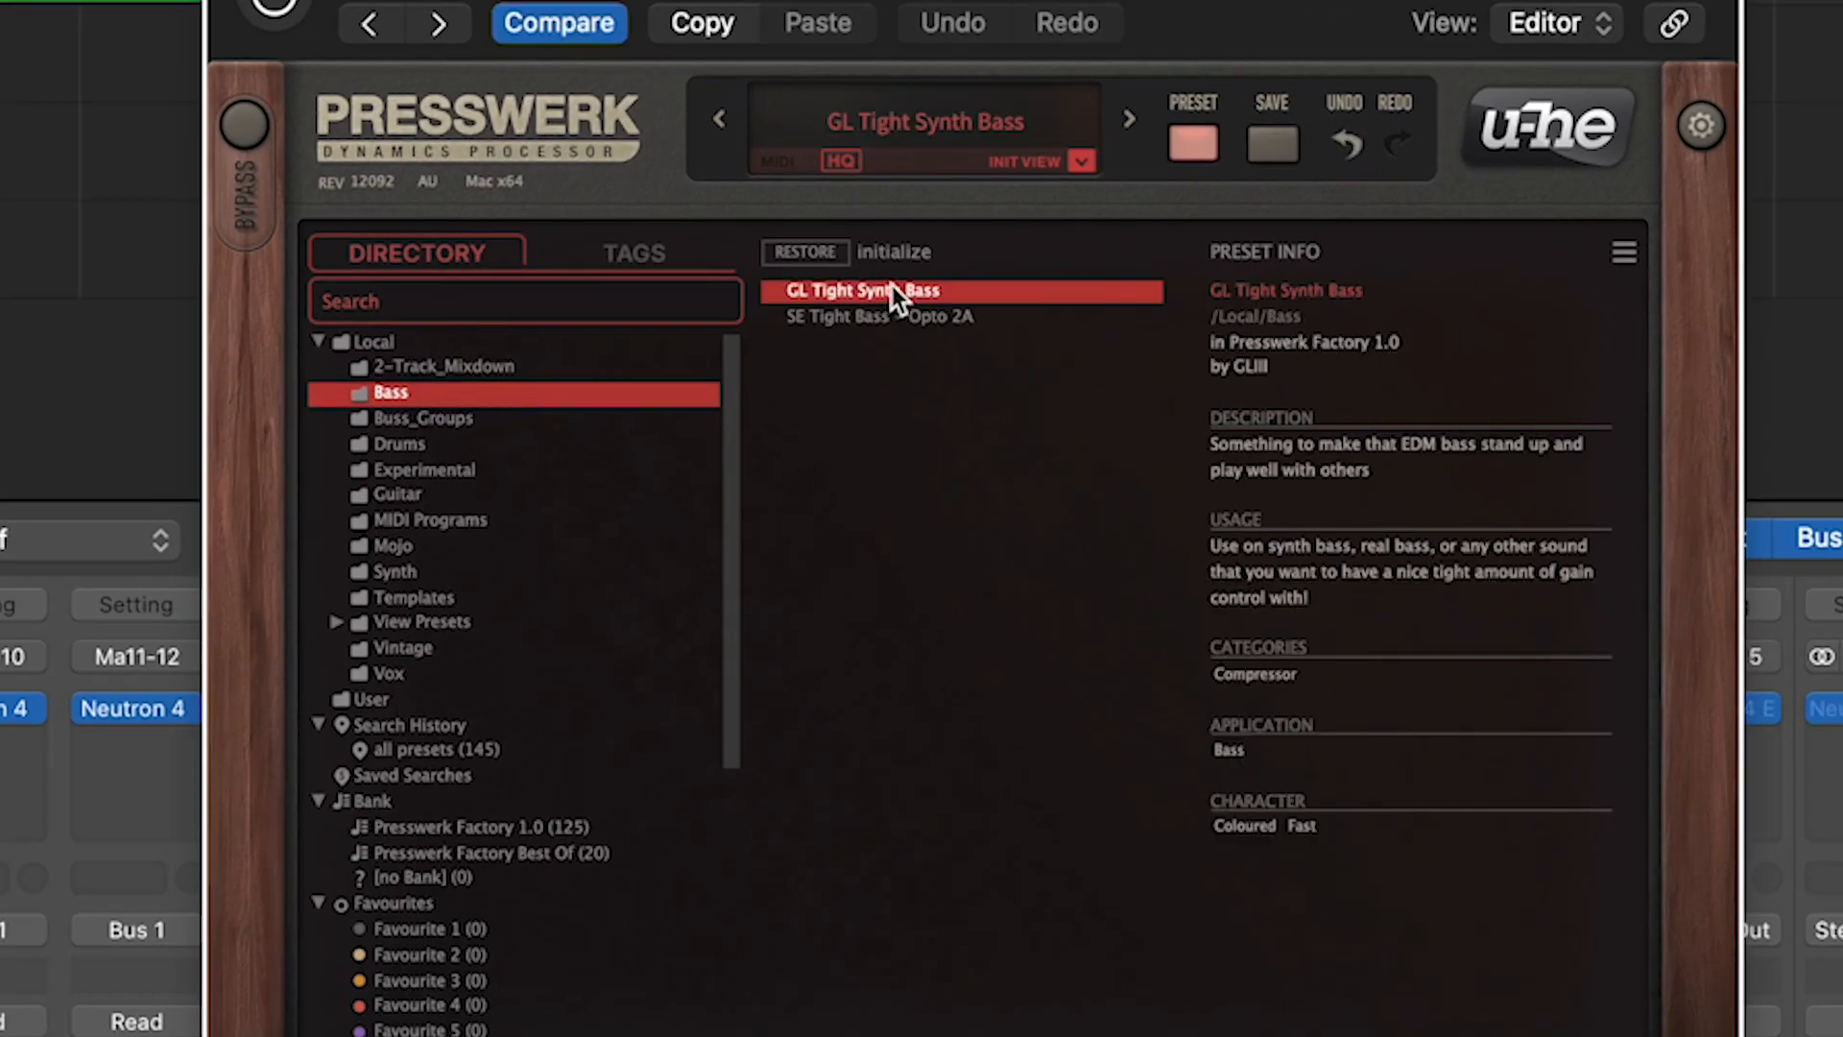
Leave Presswerk's preset browser and lower its output gain to -30.0 dB.
left_click(1196, 144)
mouse_move(1178, 395)
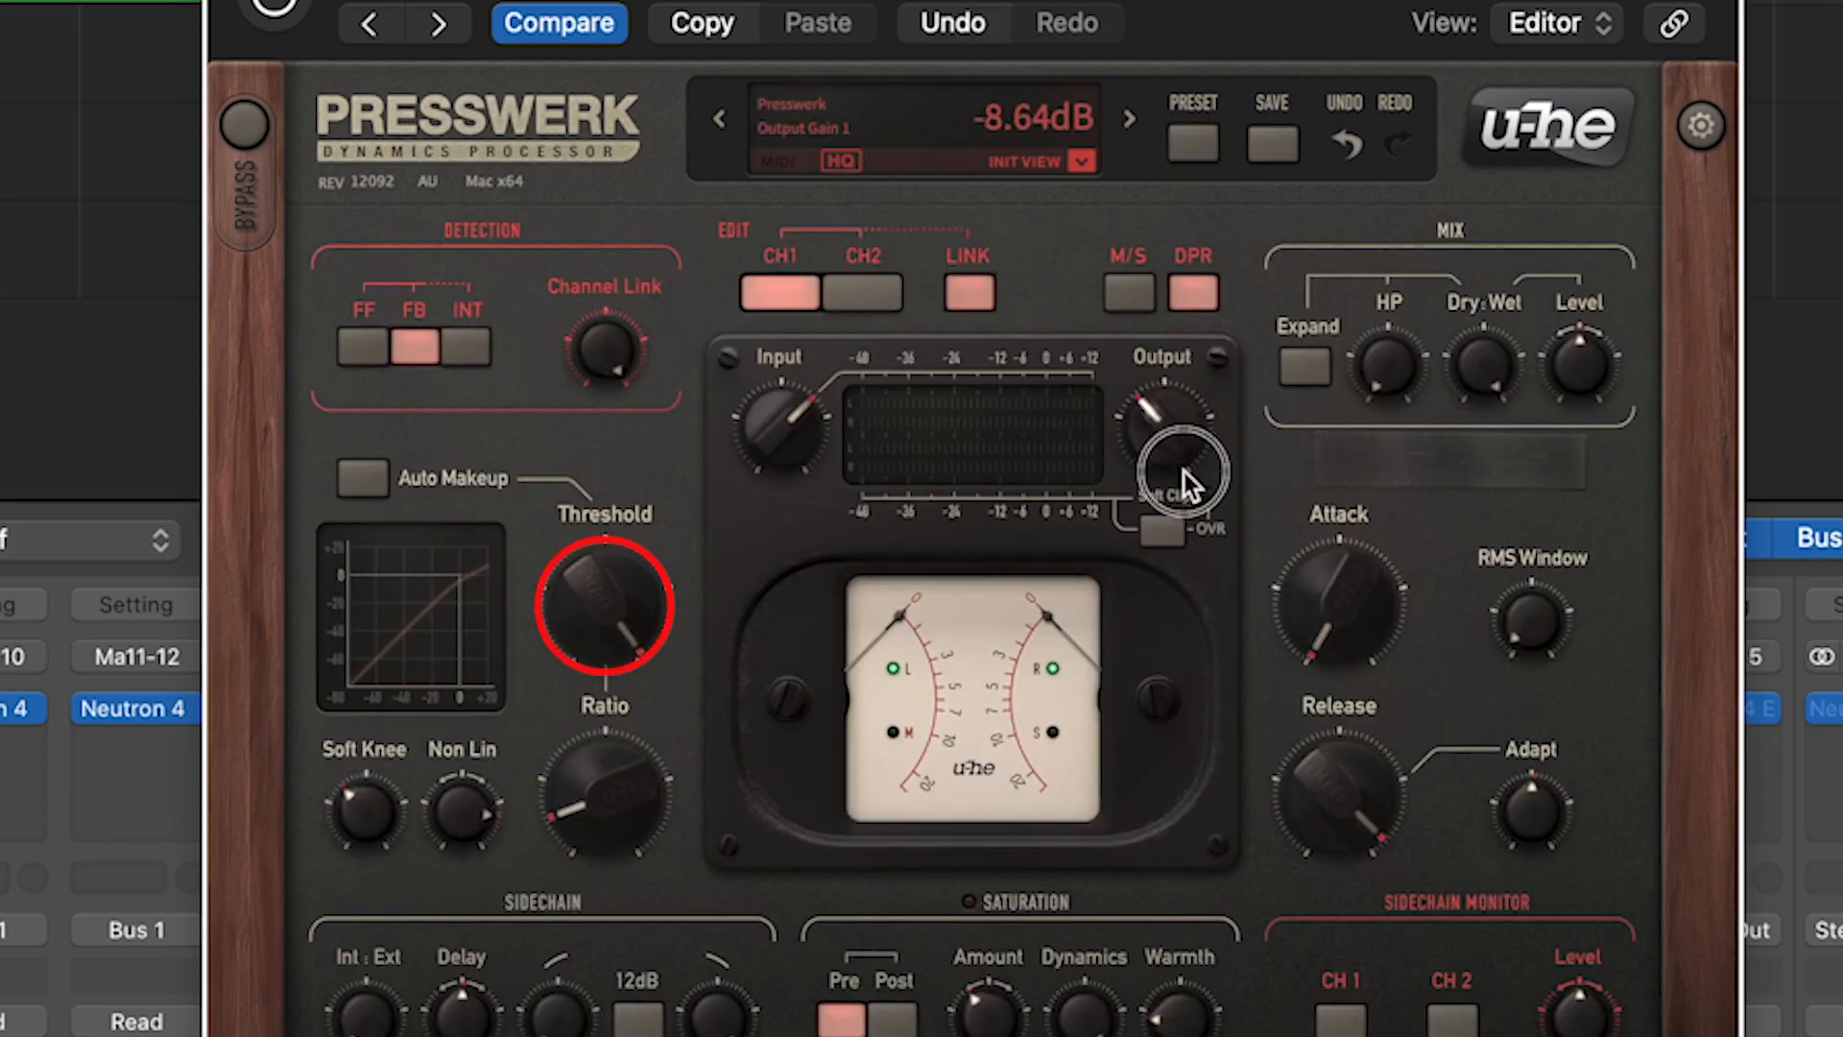
right_click(1127, 440)
left_click(1162, 609)
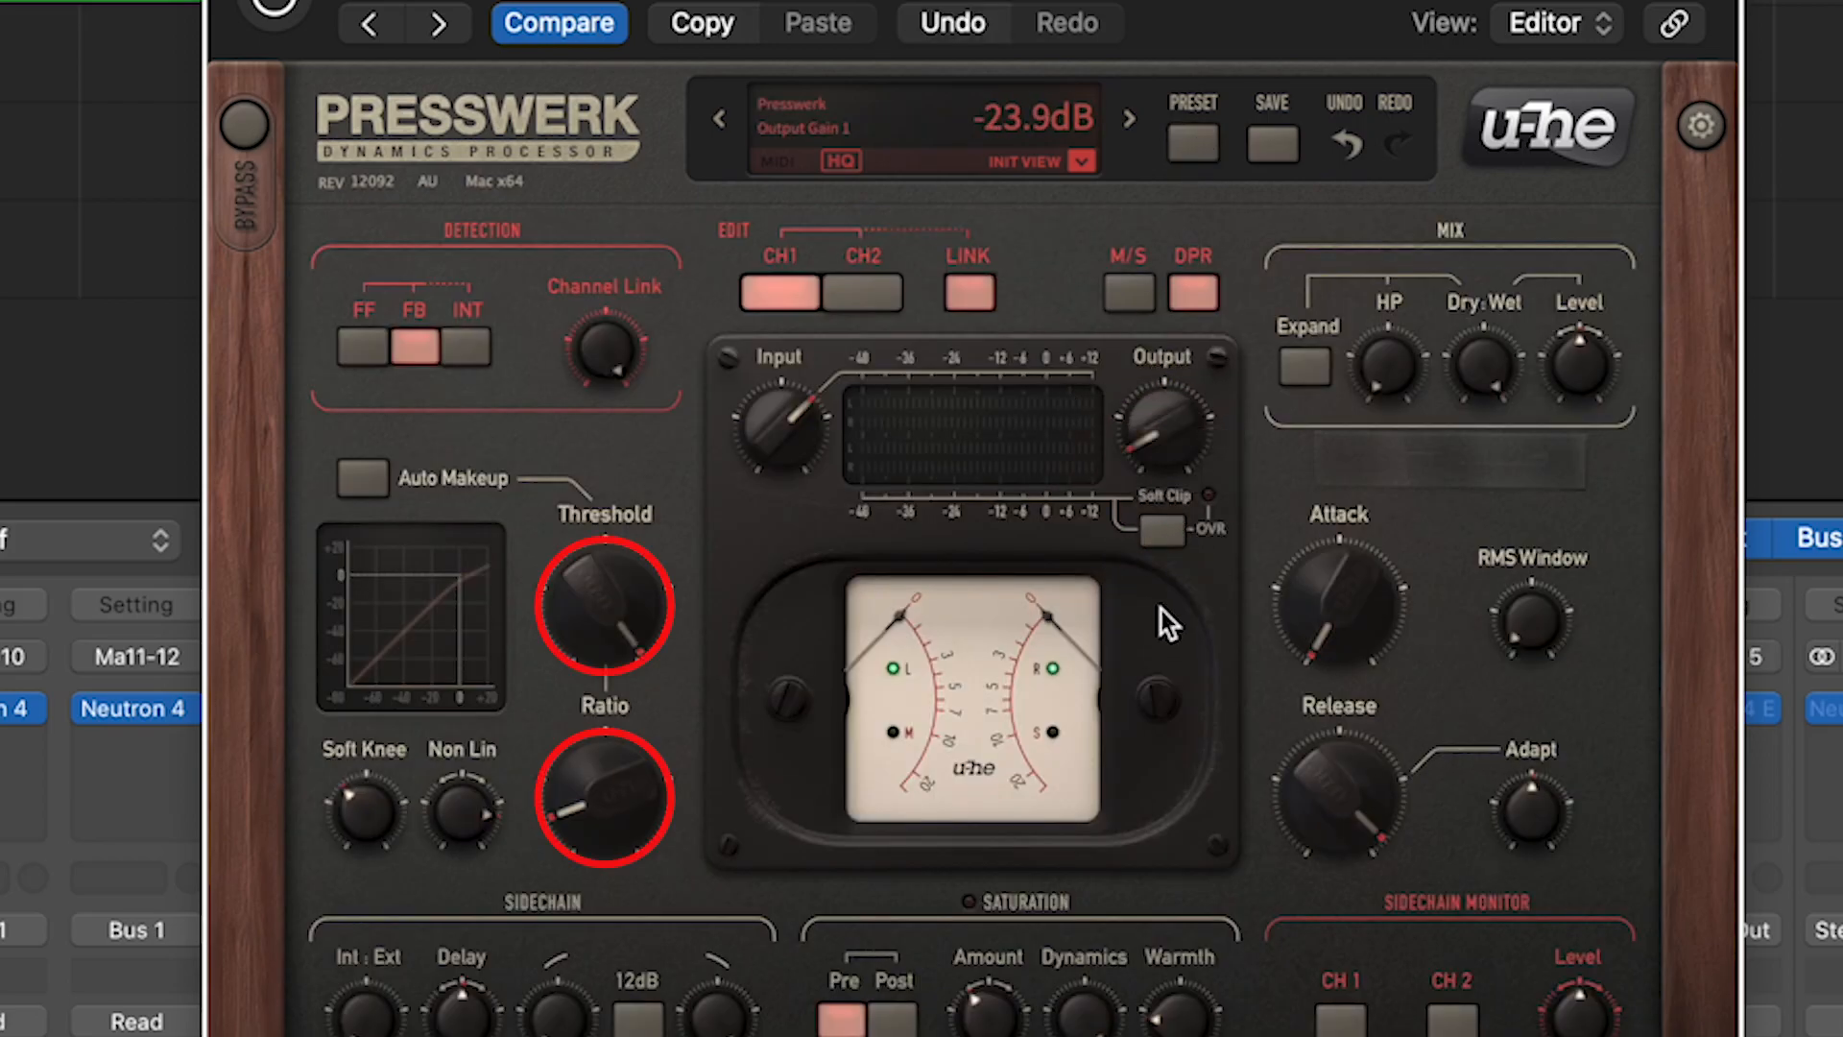
left_click_drag(1144, 480, 1352, 933)
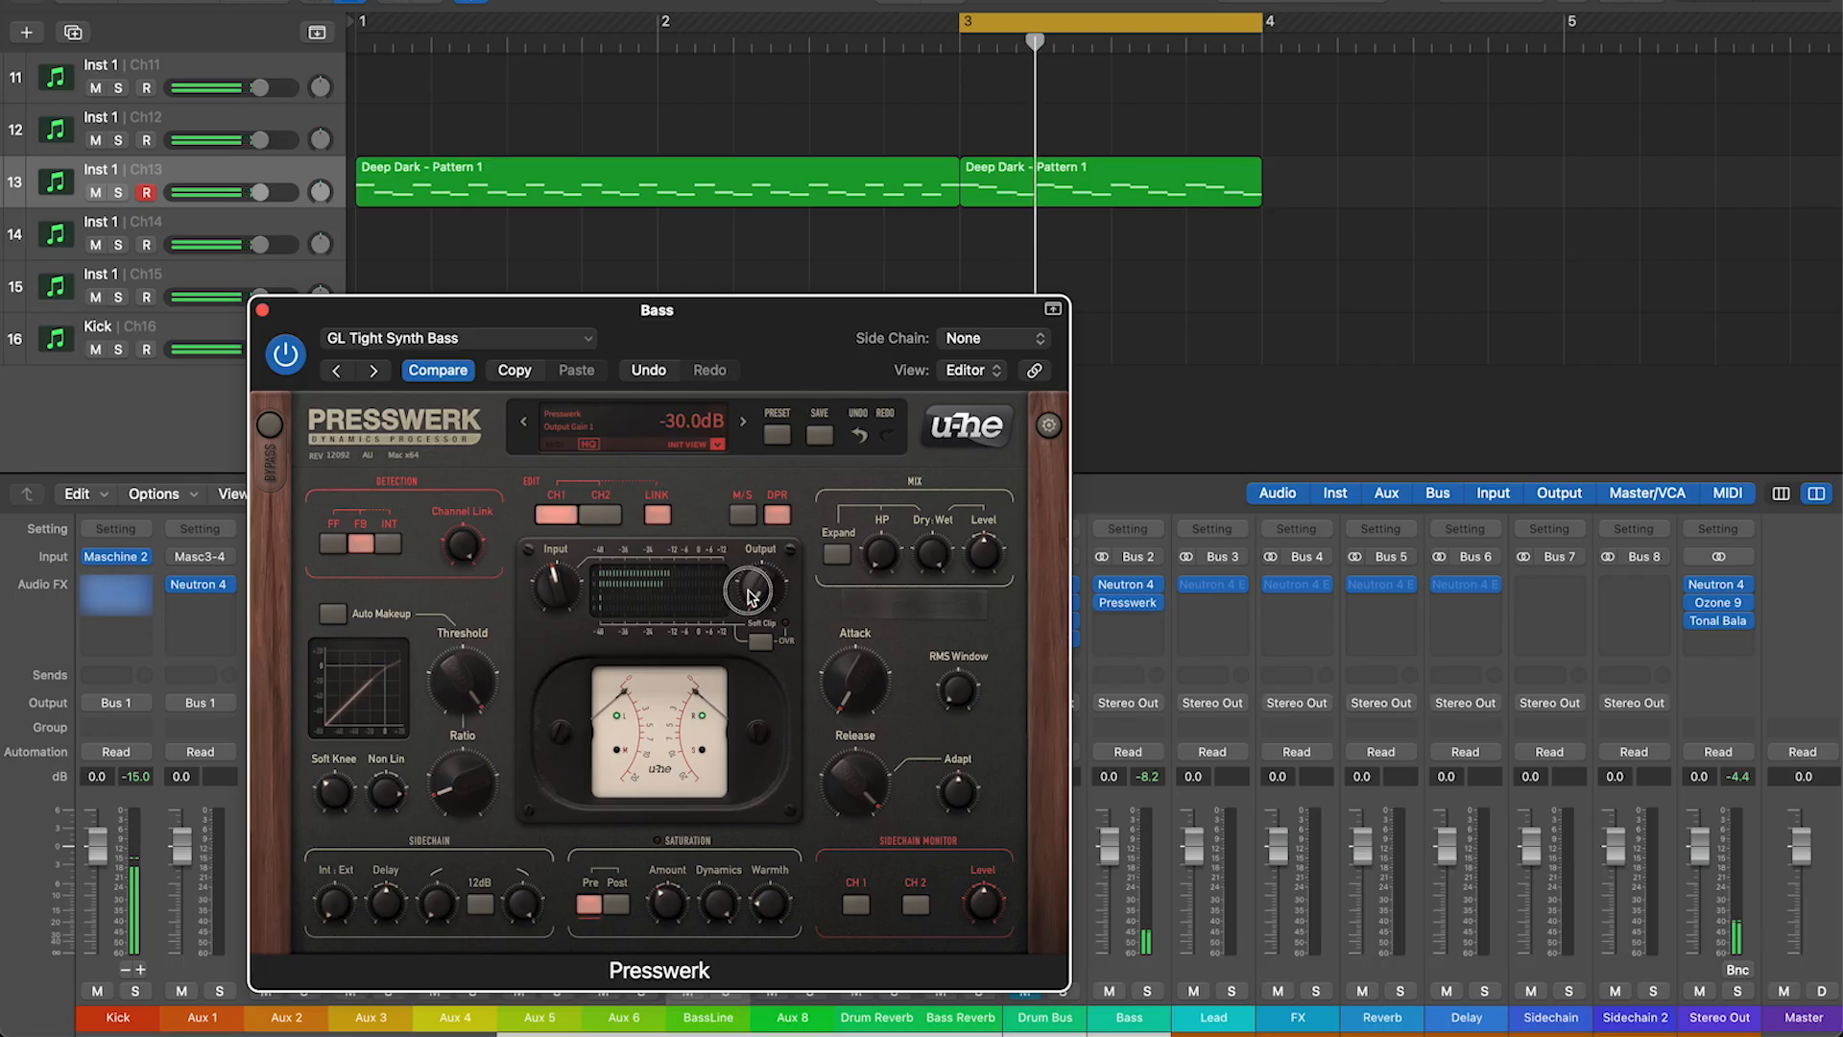
Raise Presswerk's output gain on the Bass bus during playback to match the uncompressed peak output level.
left_click_drag(749, 592, 726, 496)
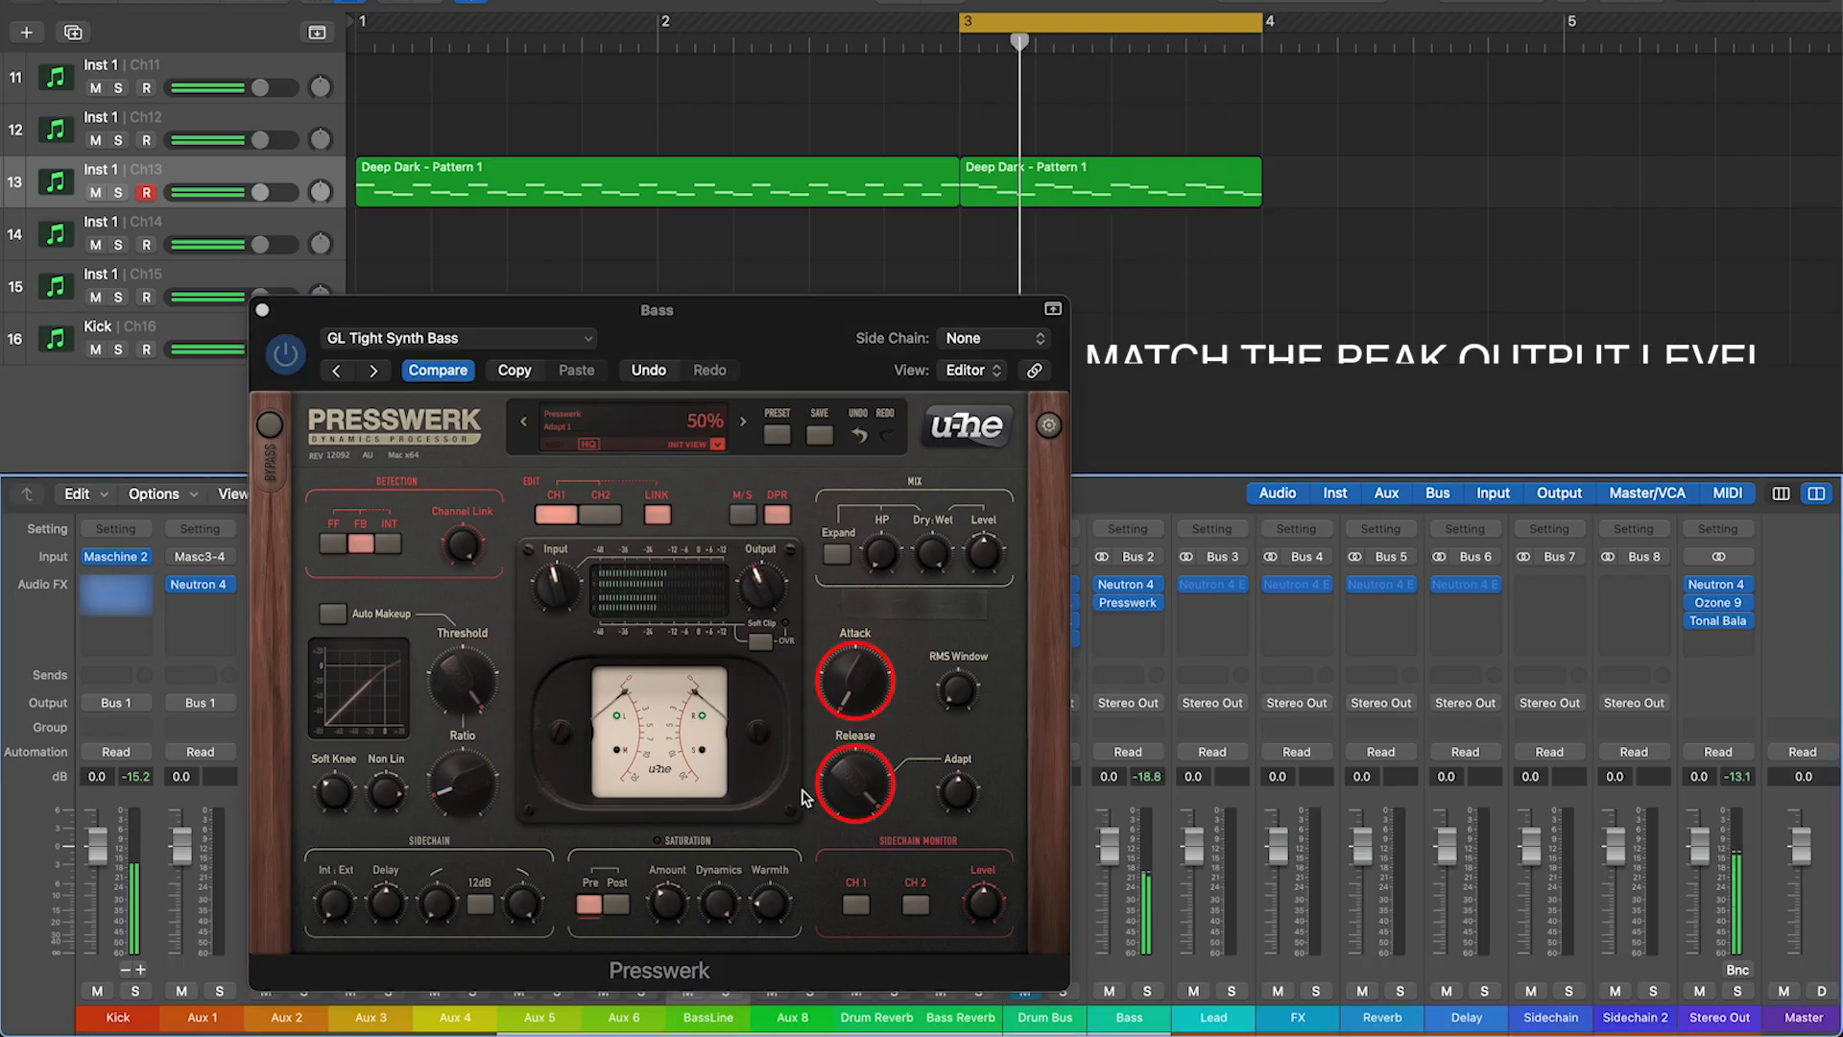
left_click_drag(758, 580, 766, 590)
double_click(766, 594)
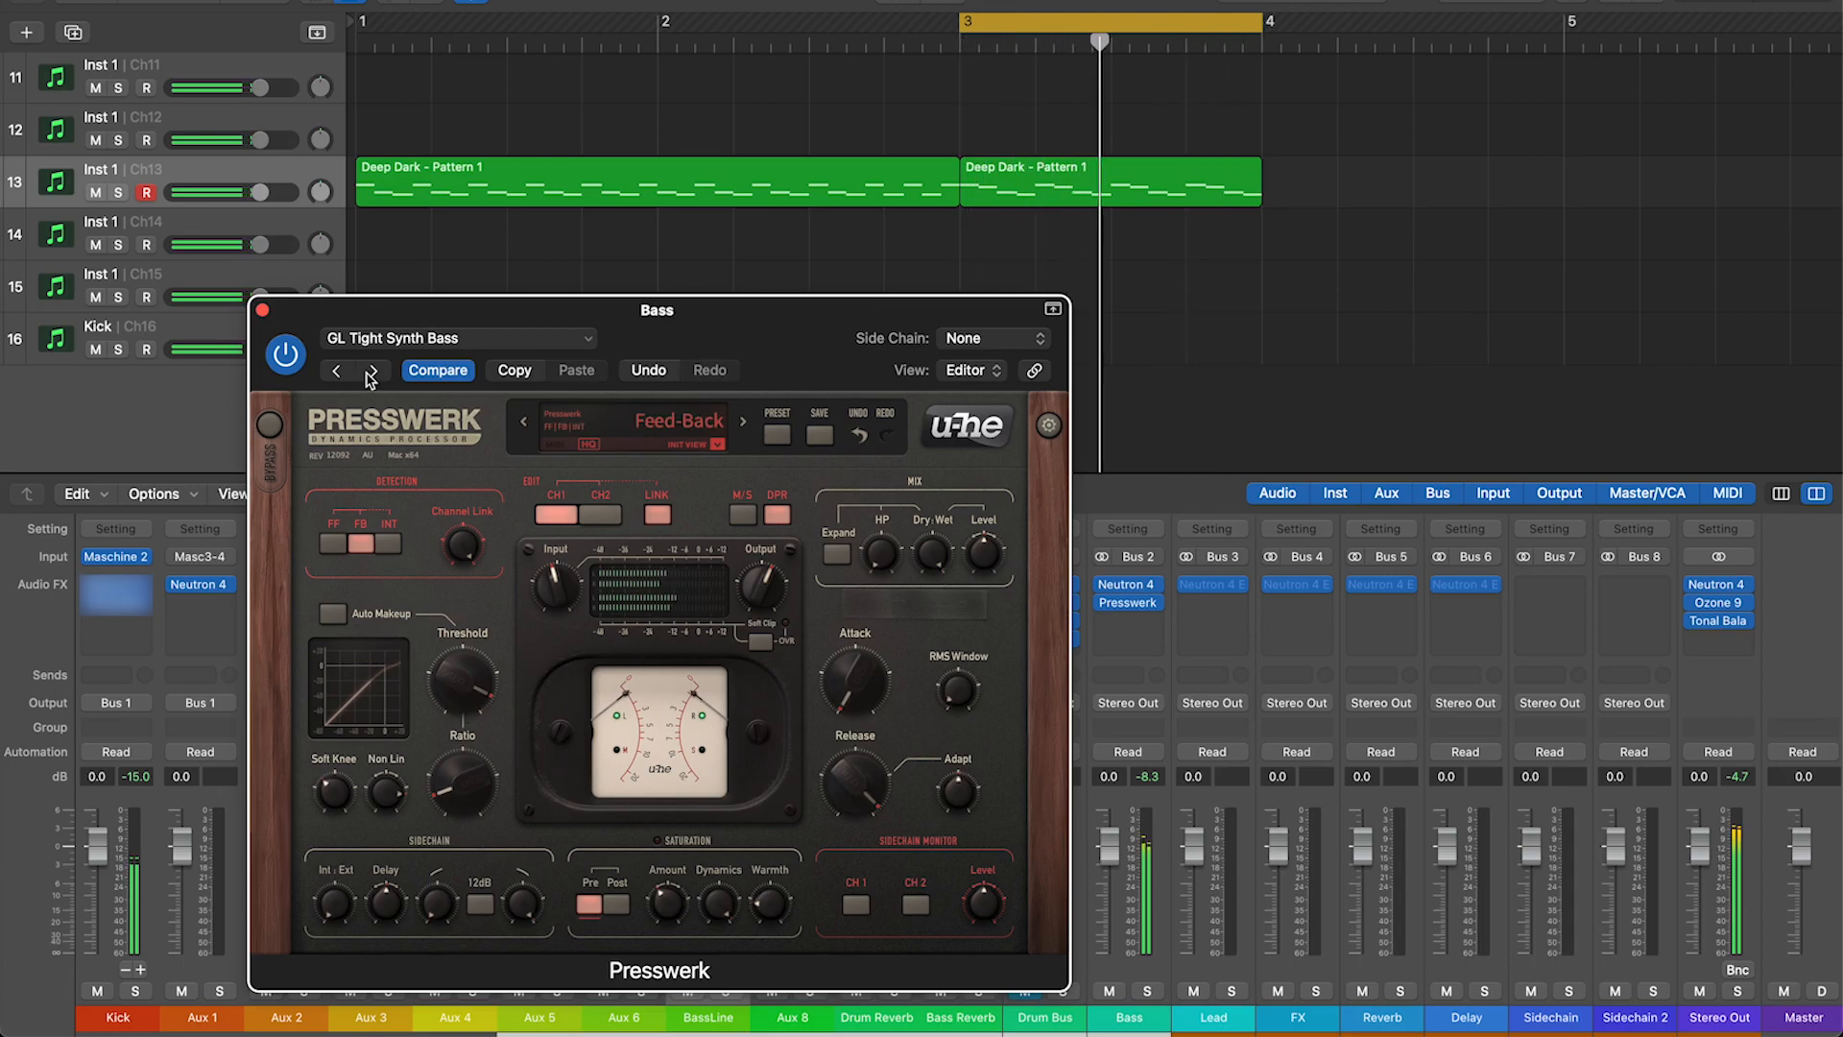
Compare the bassline before and after compression by toggling Presswerk's bypass during playback, leave it active and close the plug-in window.
left_click(269, 429)
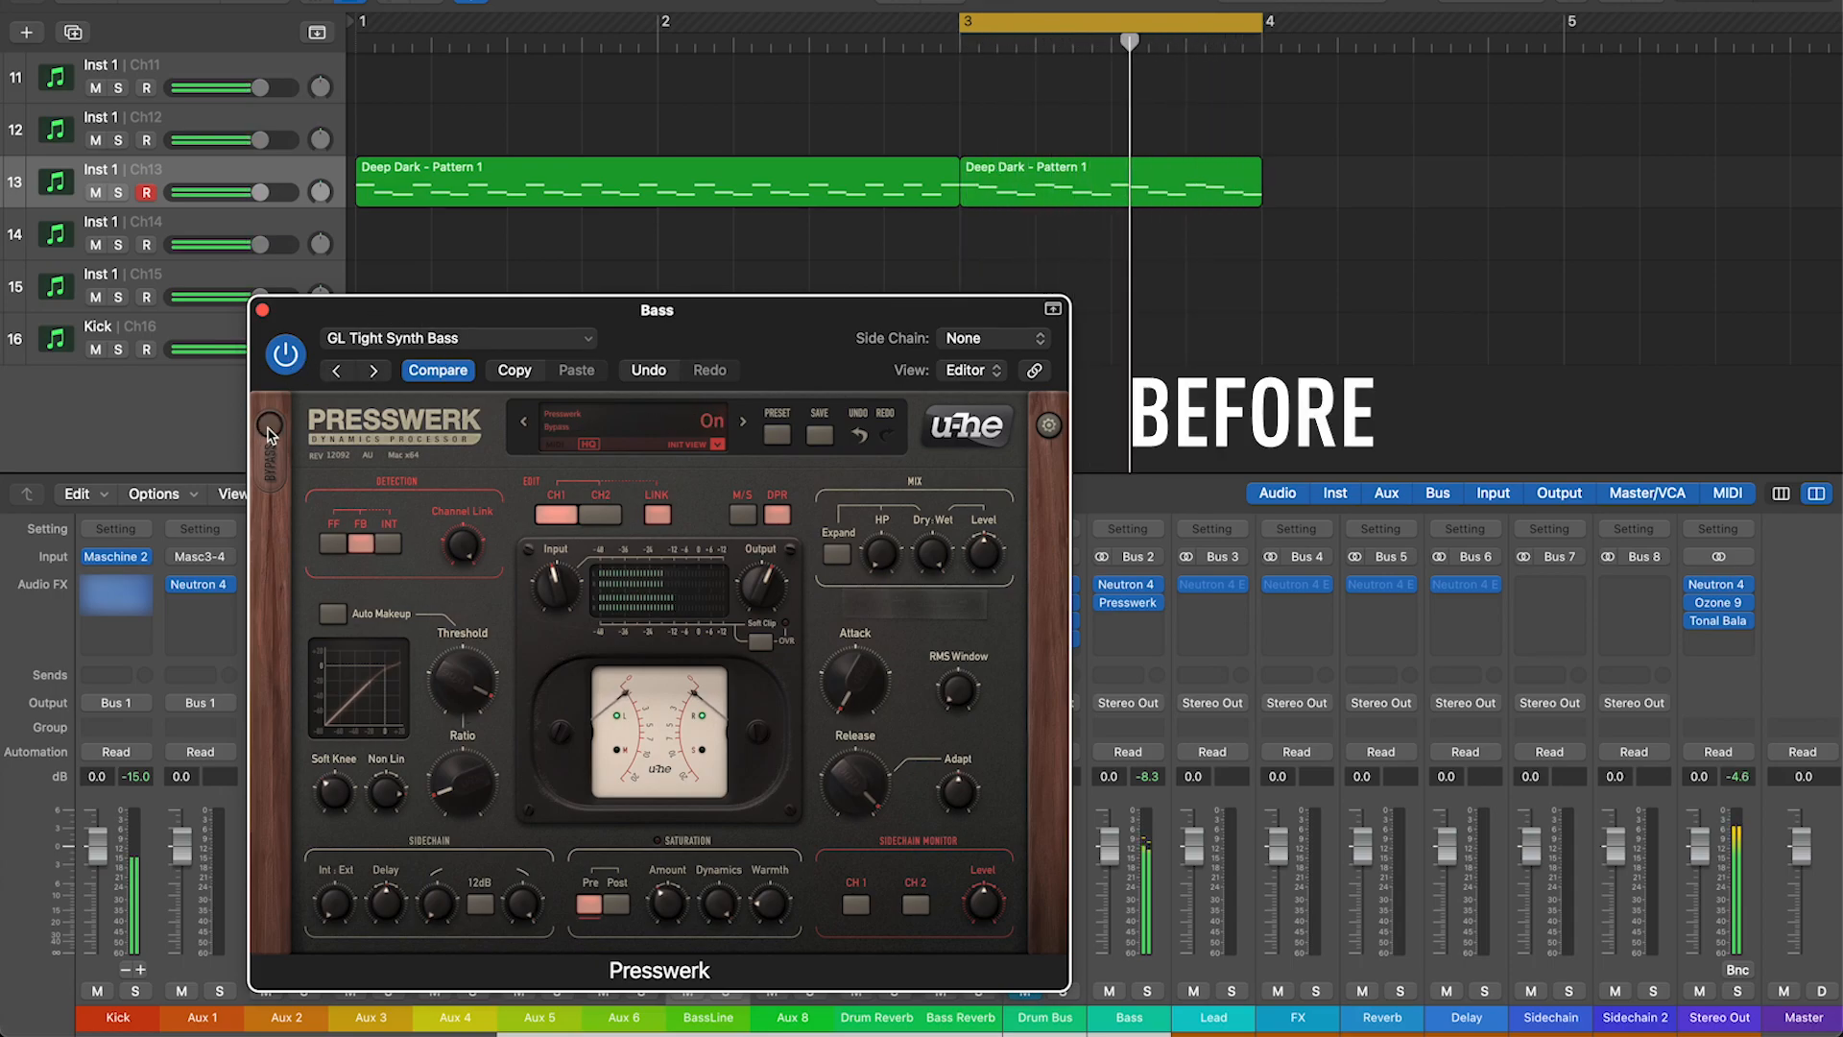
left_click(270, 425)
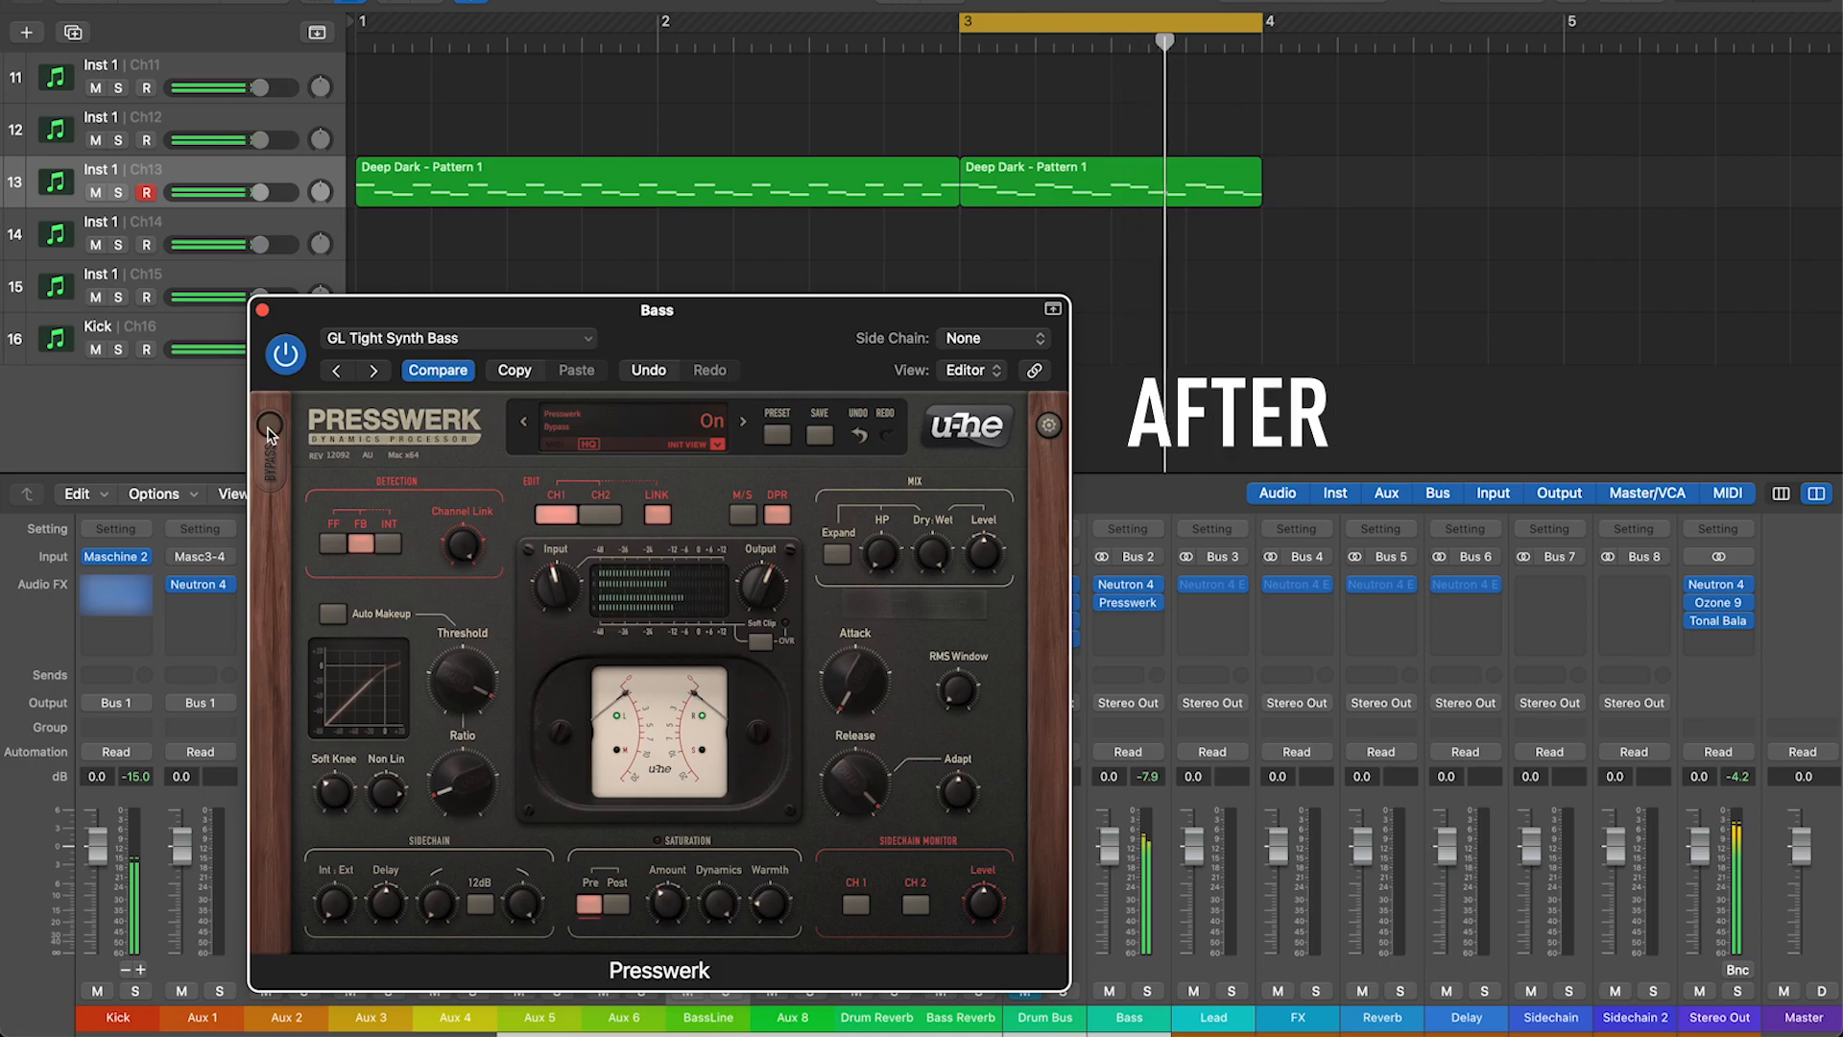
left_click(264, 310)
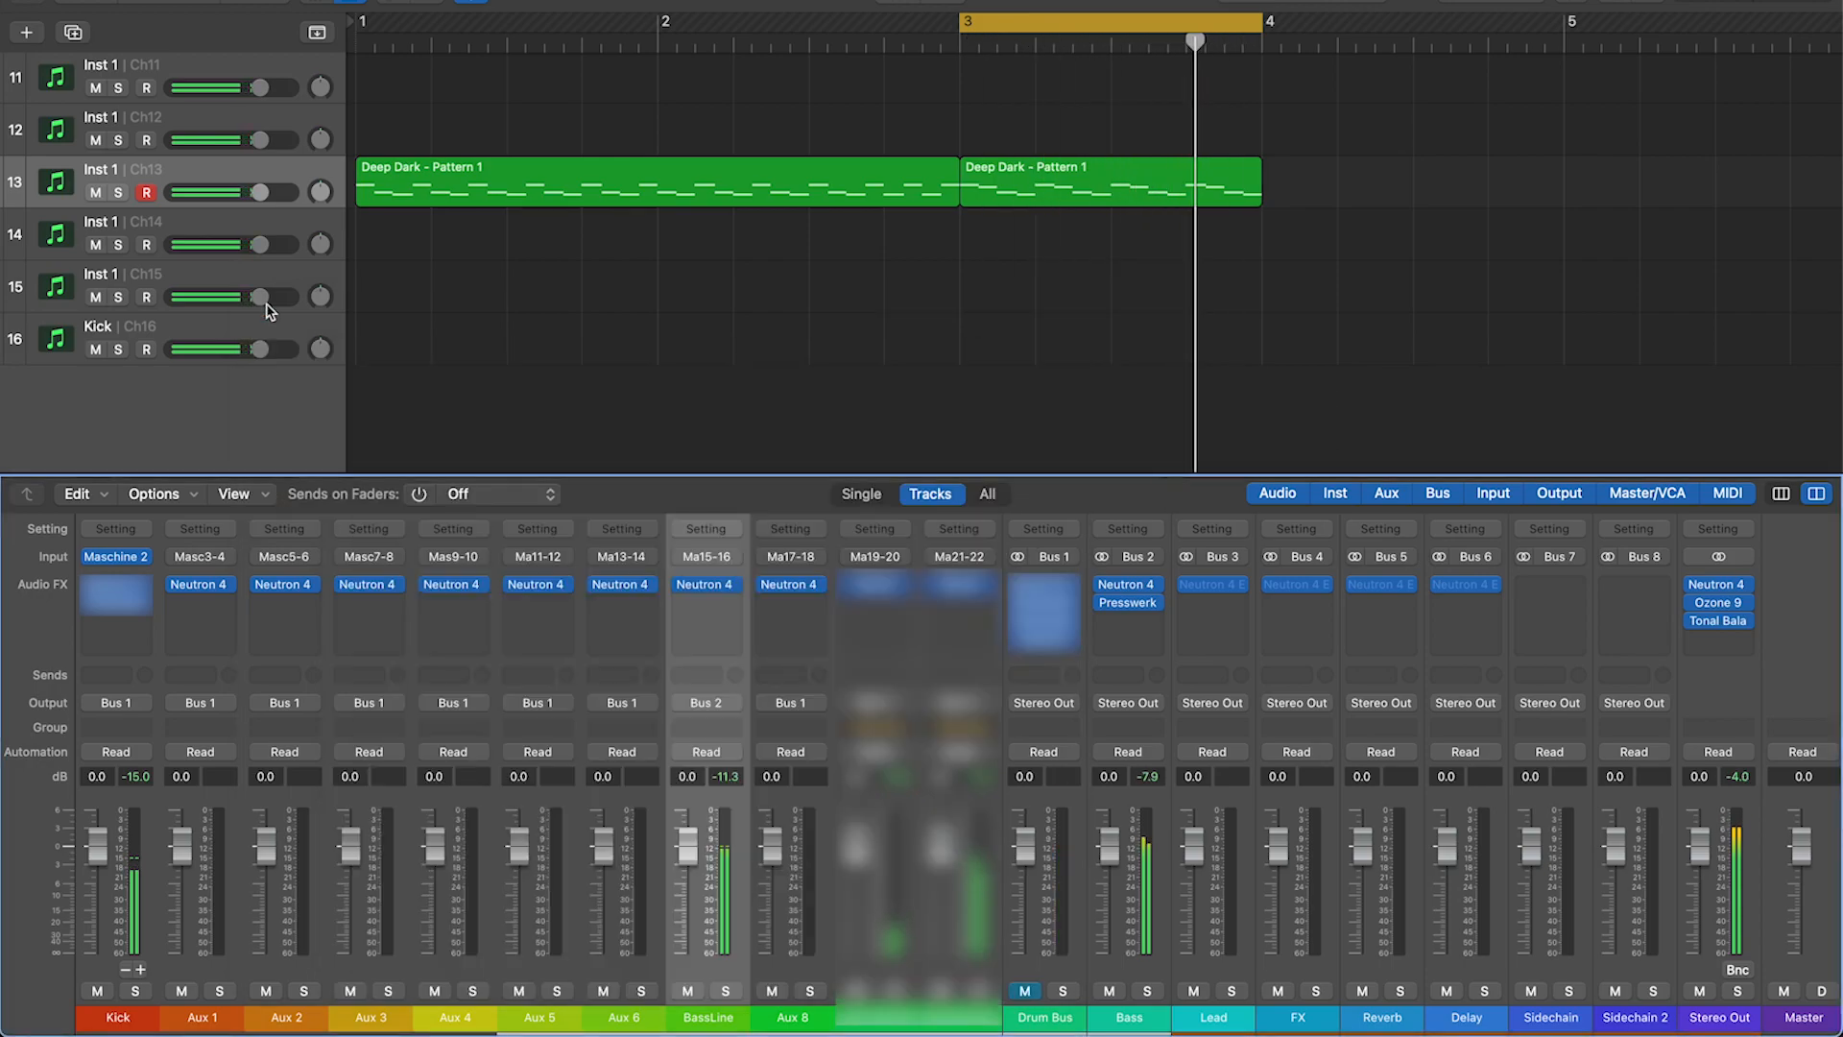
Compare the bassline twice with BassLine's Neutron 4 and the Bass bus's Presswerk off and on during playback, leaving both enabled.
left_click(1103, 601)
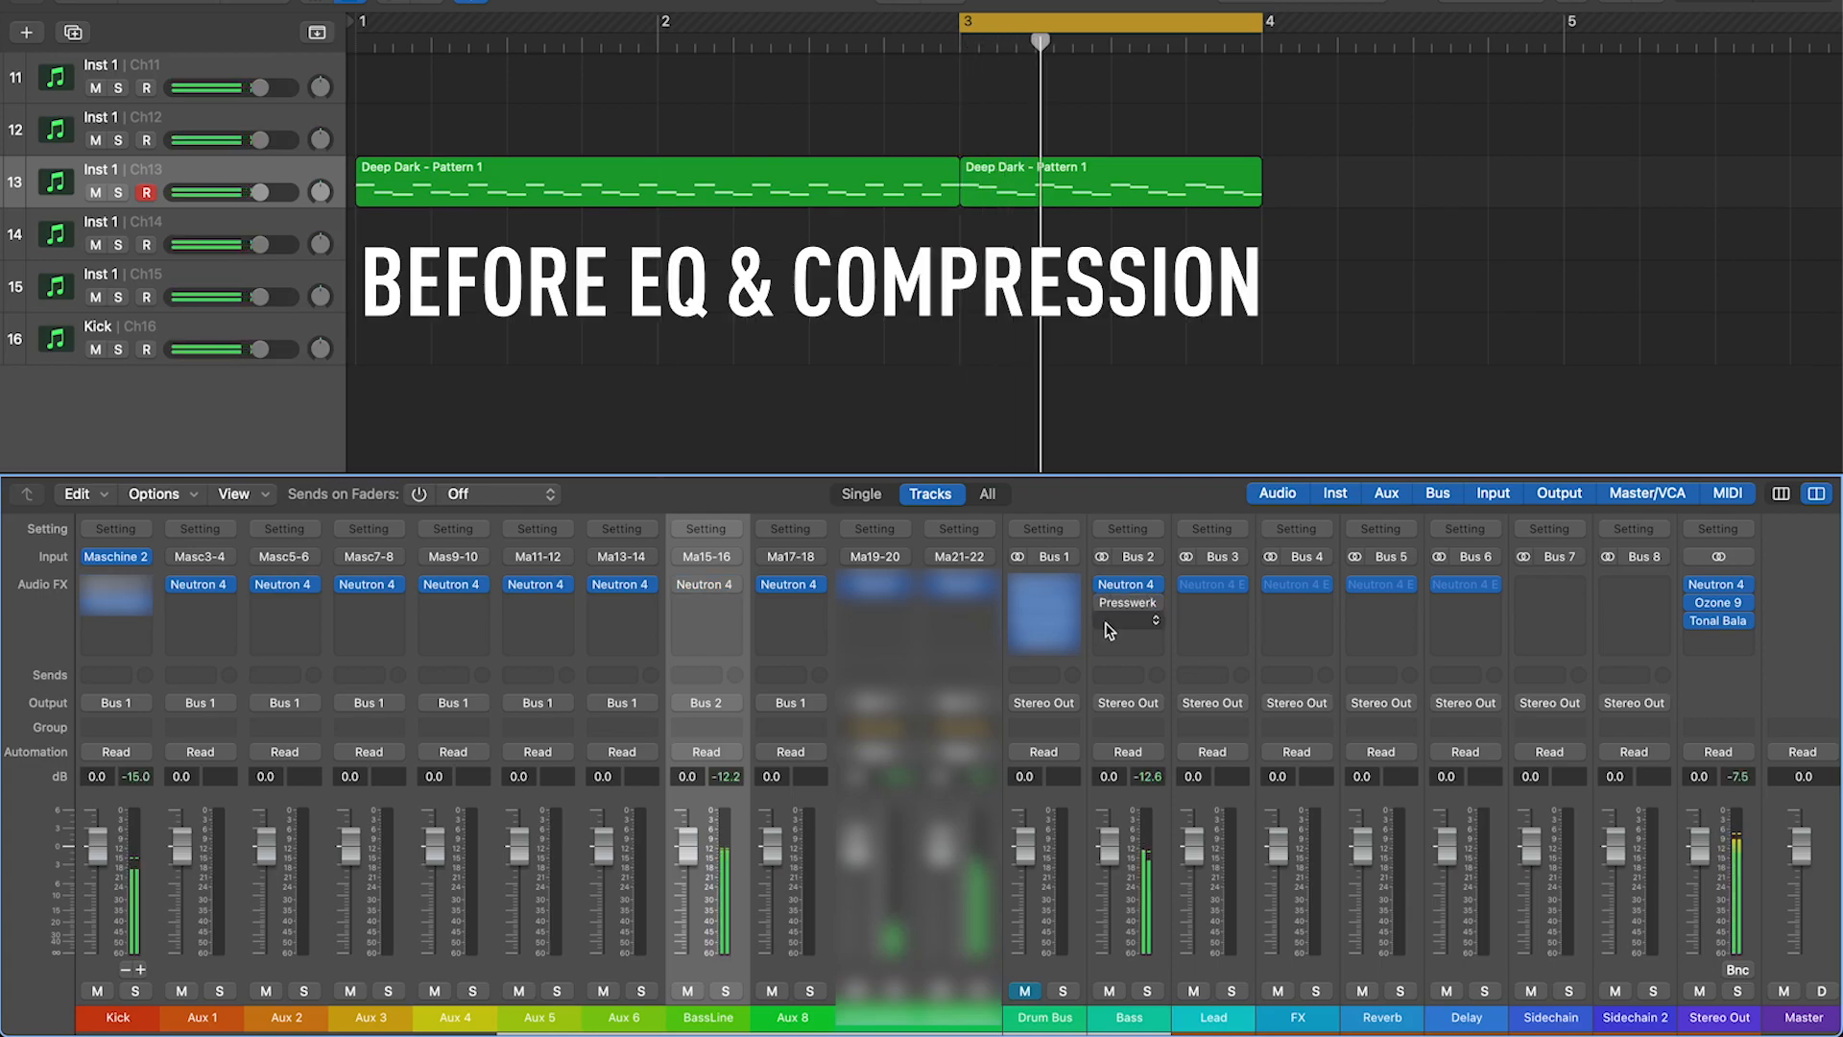
left_click(1103, 602)
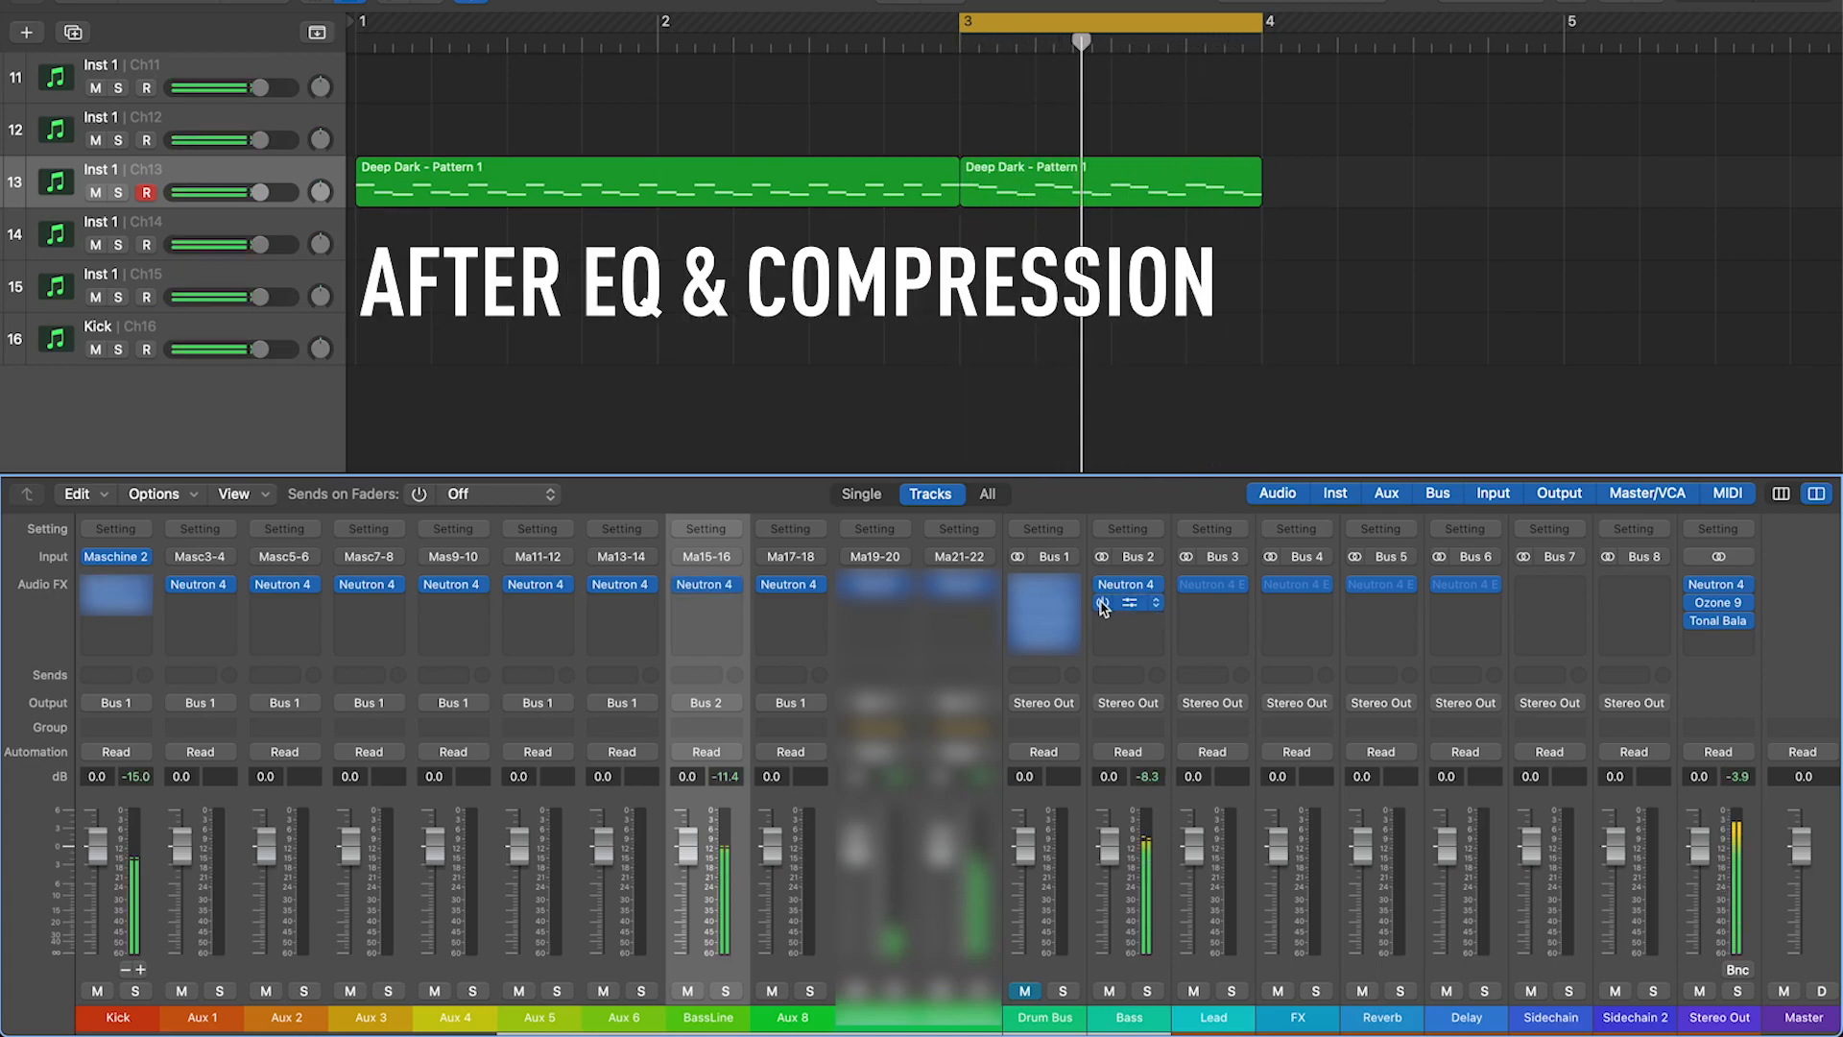
left_click(1103, 602)
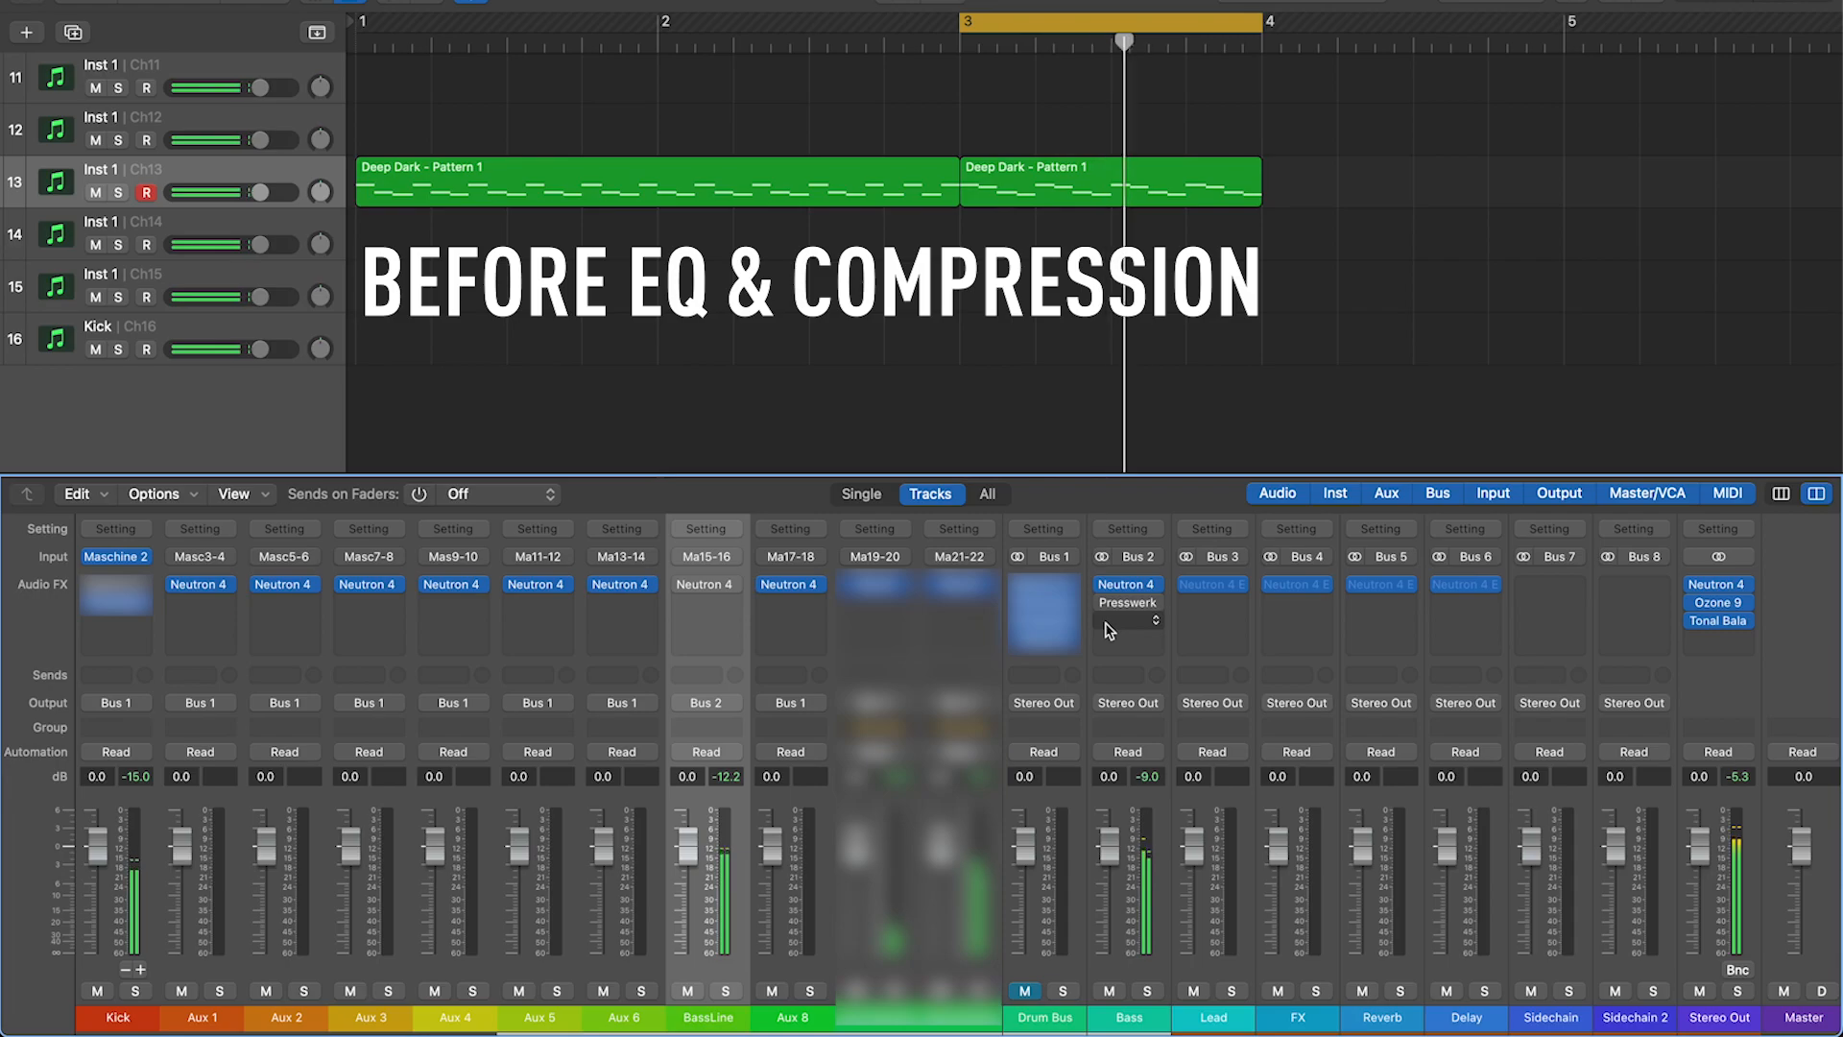
left_click(1103, 602)
mouse_move(1108, 607)
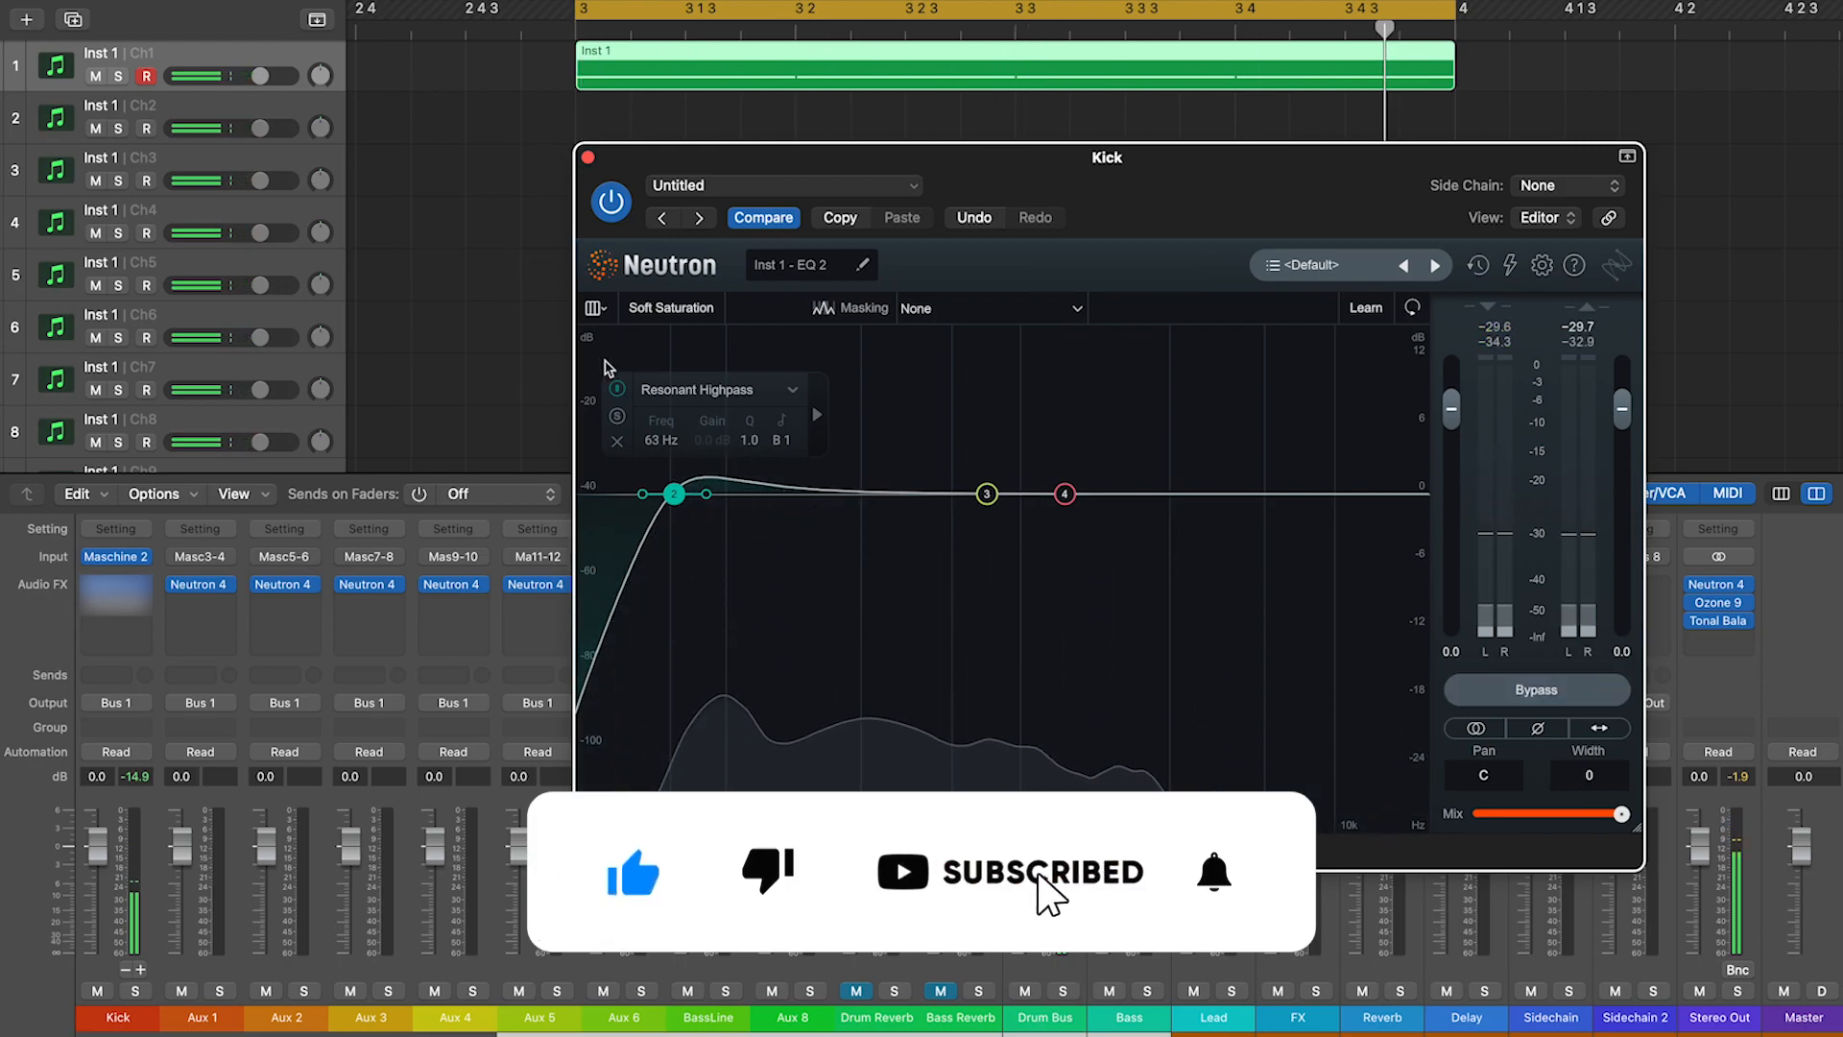
Close the Kick channel's Neutron equalizer, view its Presswerk with the DG Classic VCA Kick preset, and close that window too.
left_click(587, 156)
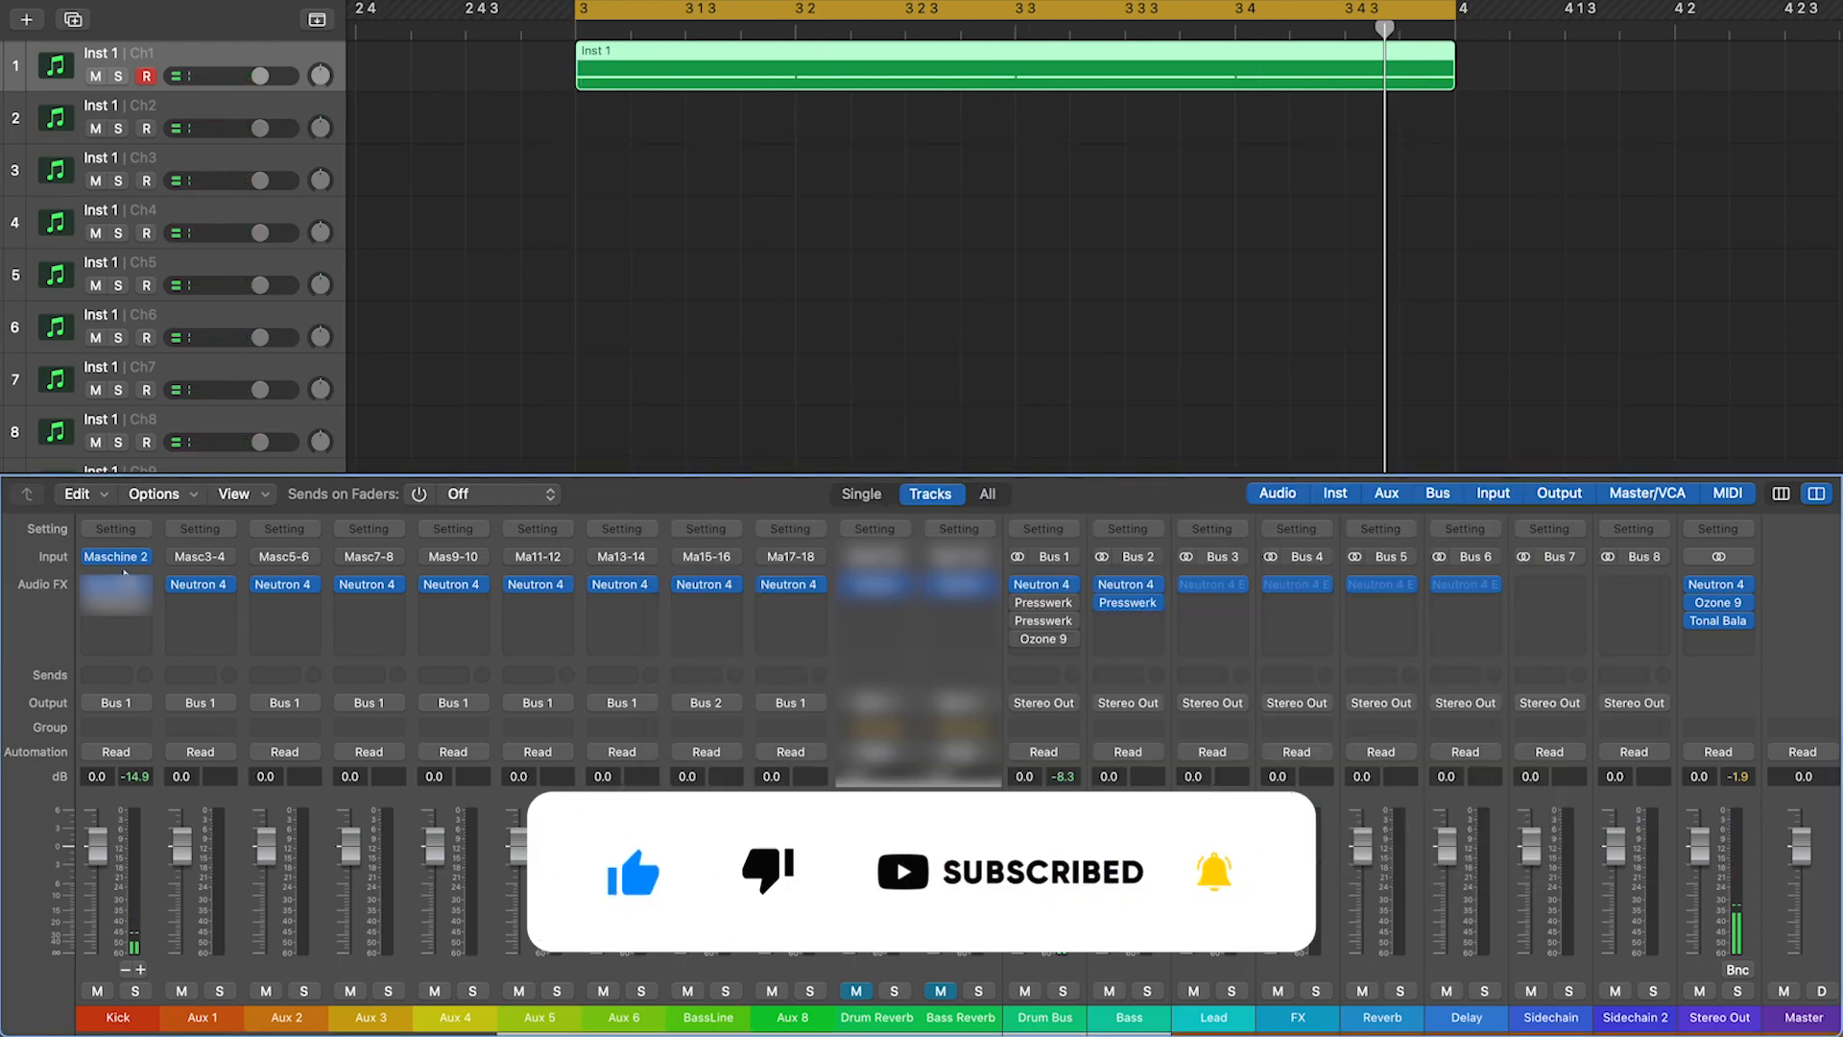
left_click(132, 597)
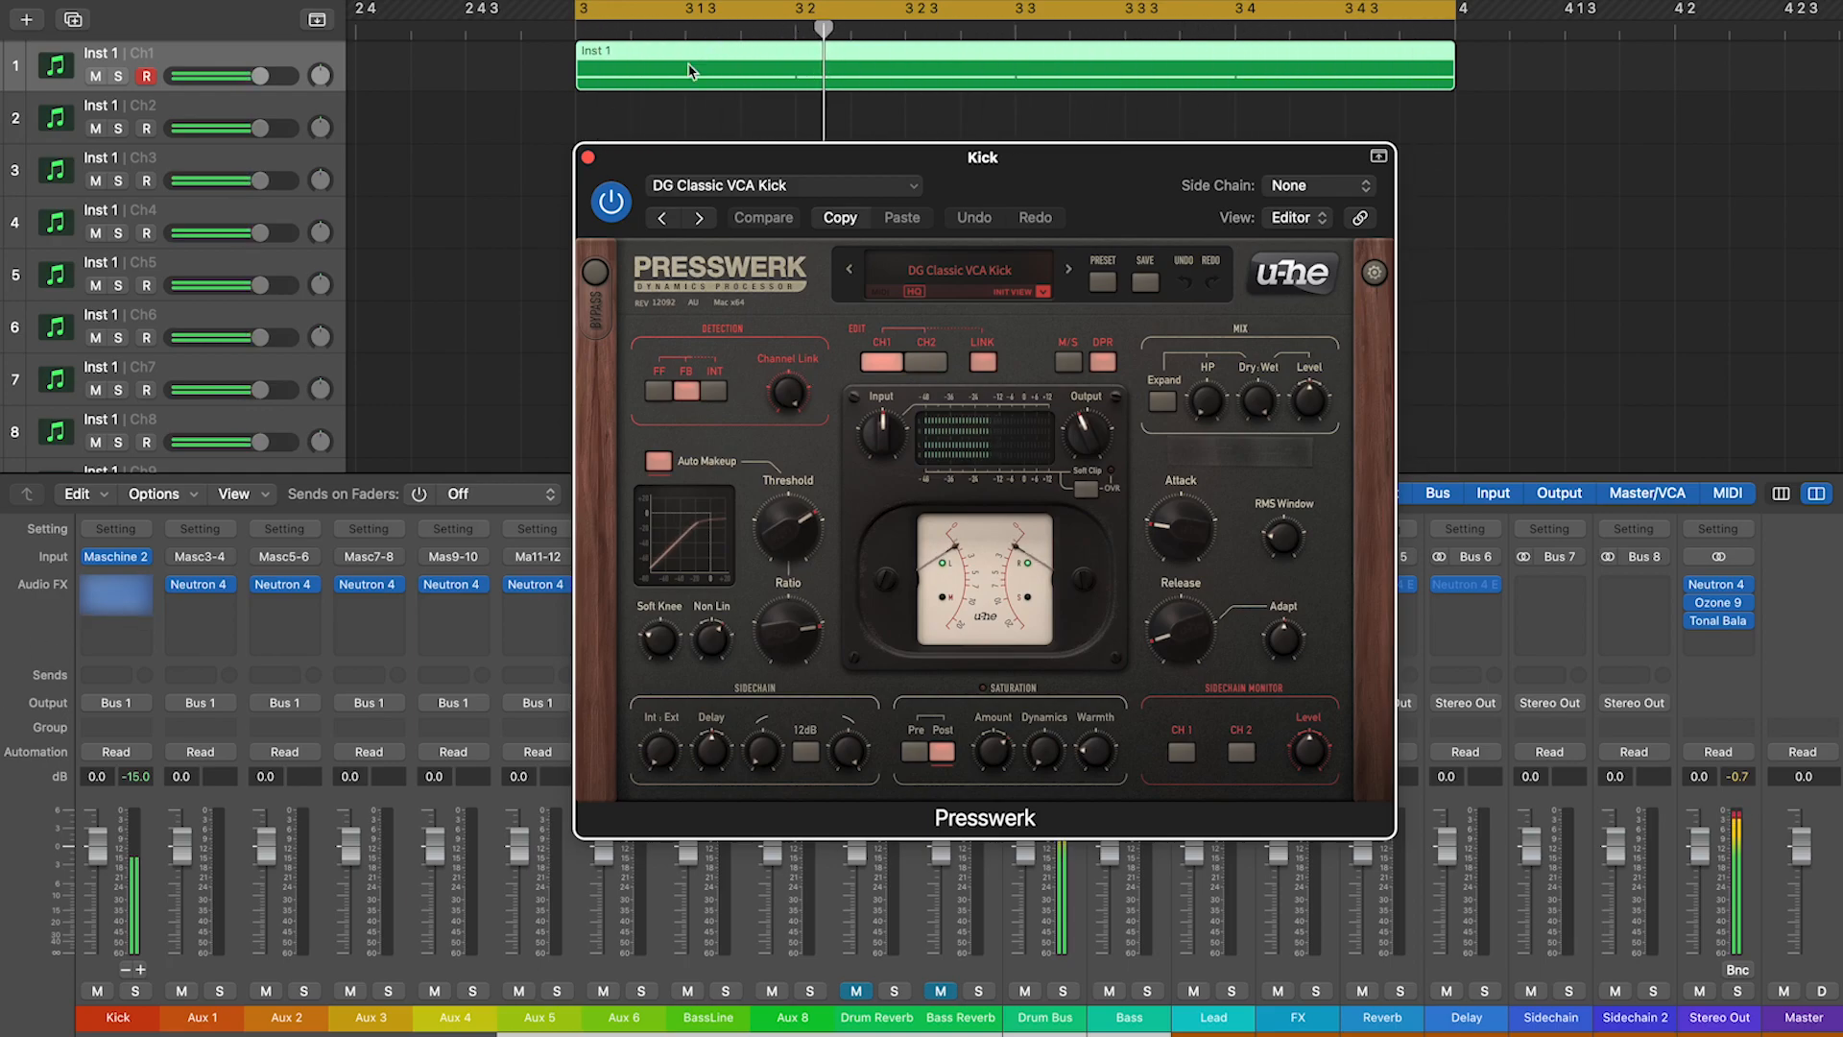
left_click(588, 157)
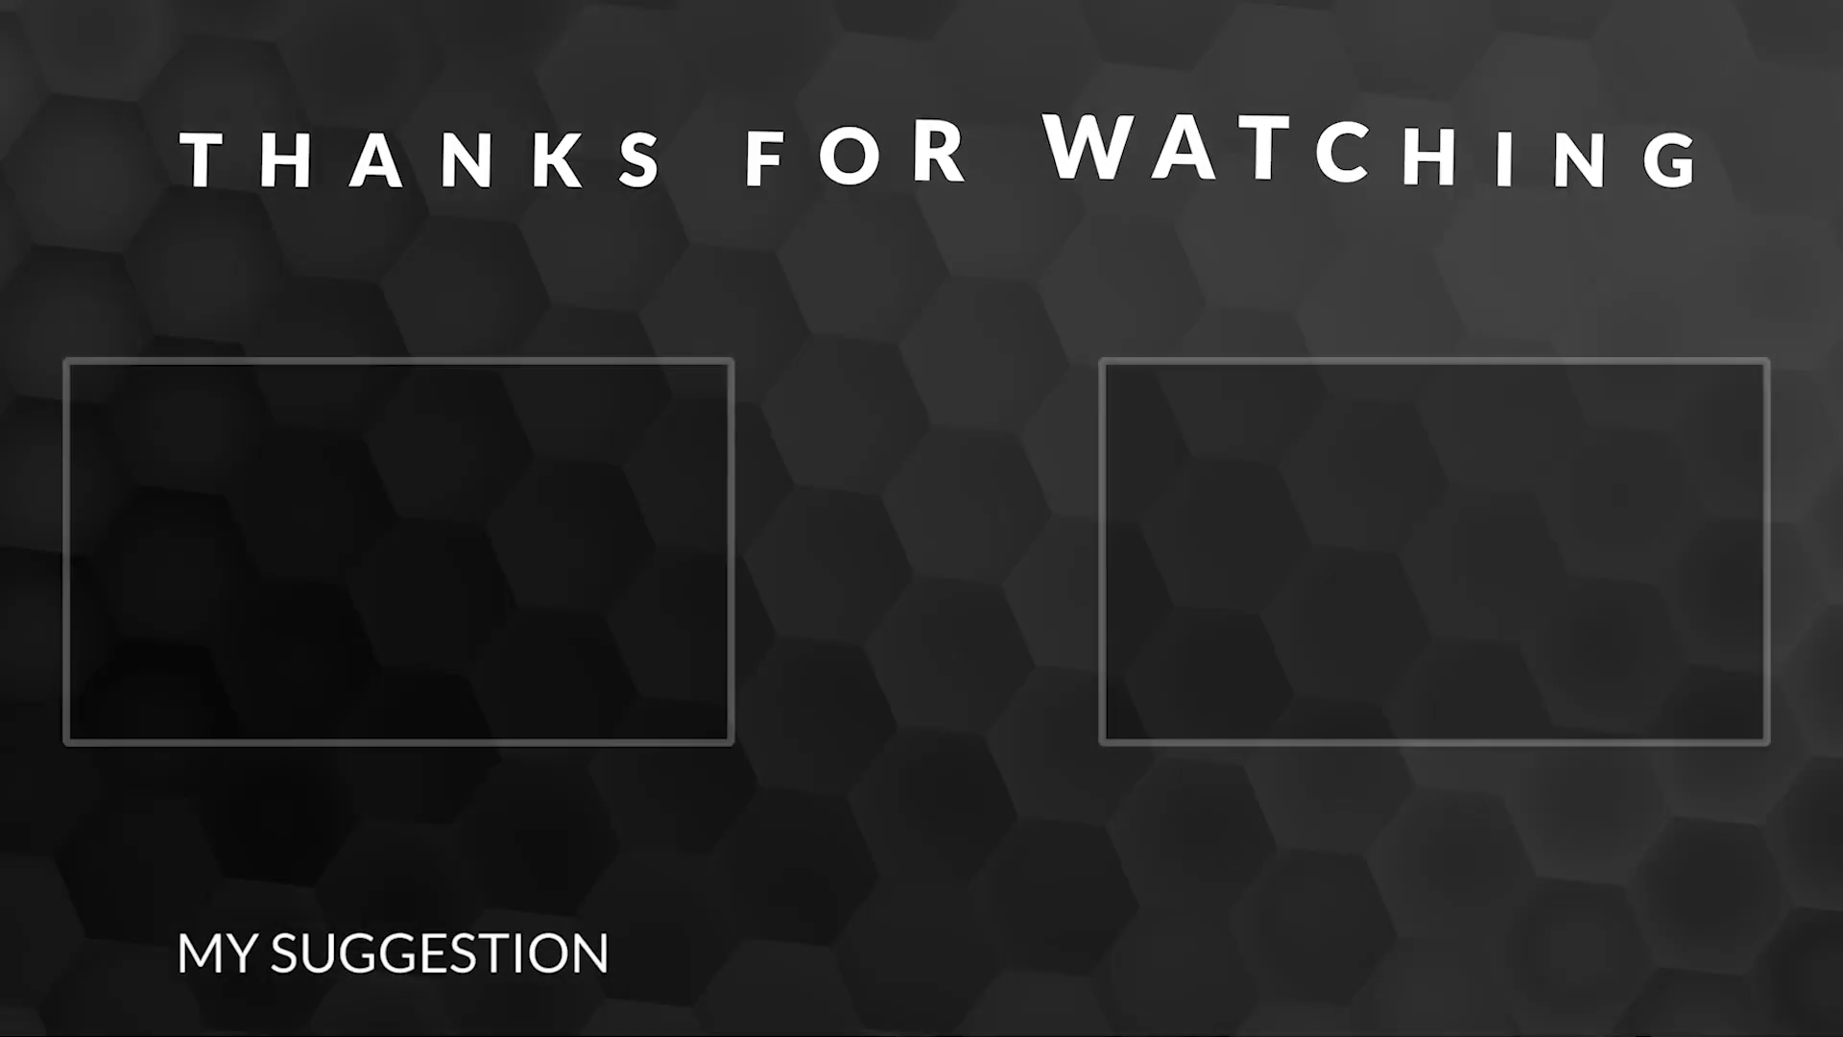